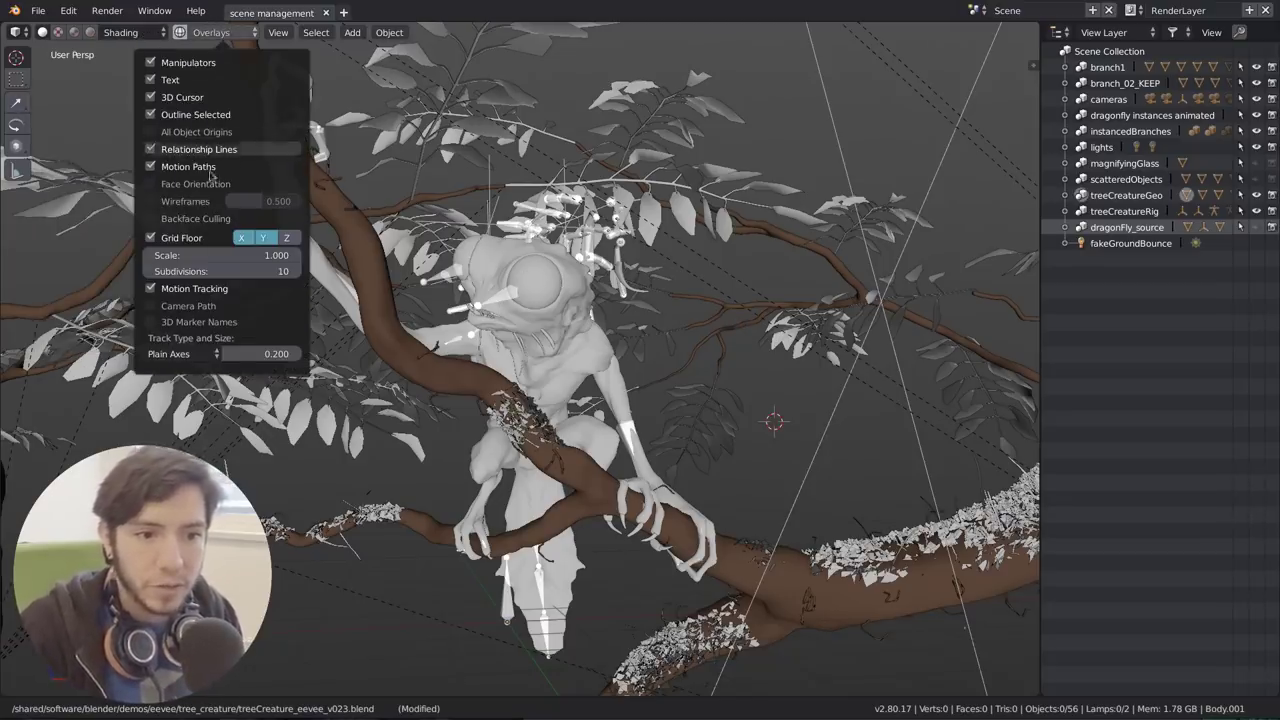
Step: Enable the wireframe overlay, raise its value to 1.000 and play the animation to view the creature in motion
left_click(200, 202)
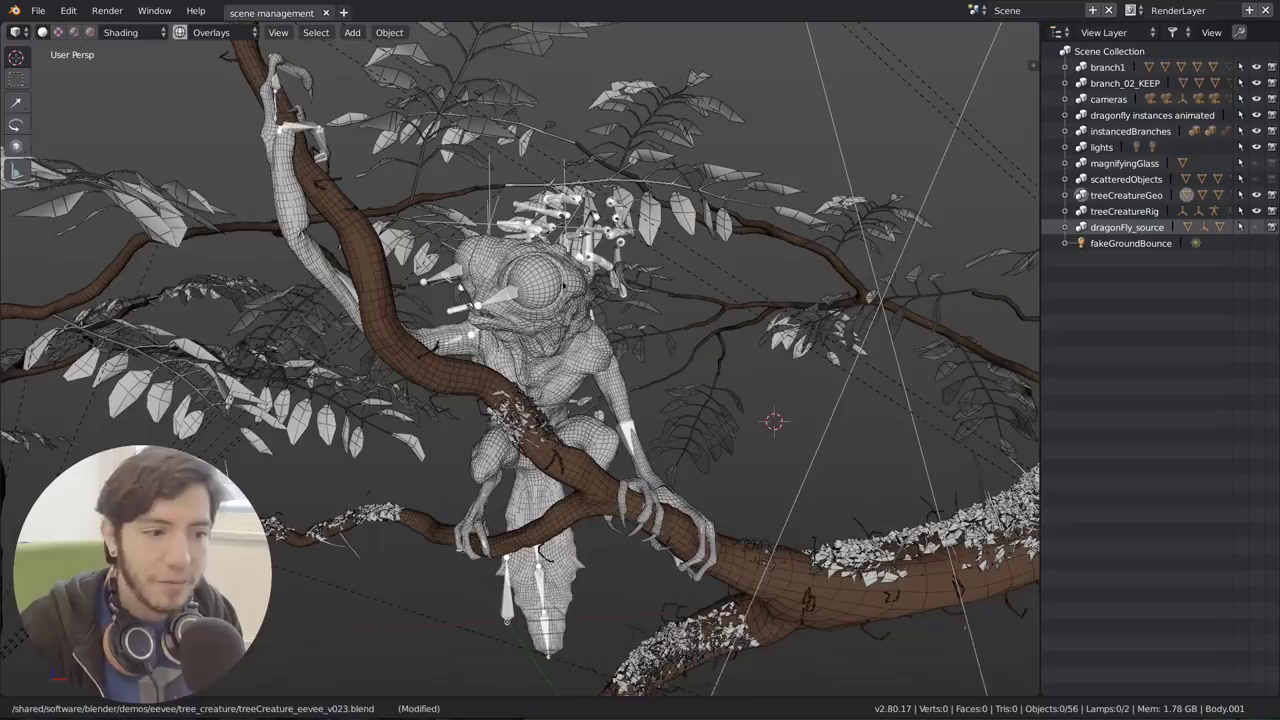
left_click(205, 32)
left_click_drag(265, 200, 295, 201)
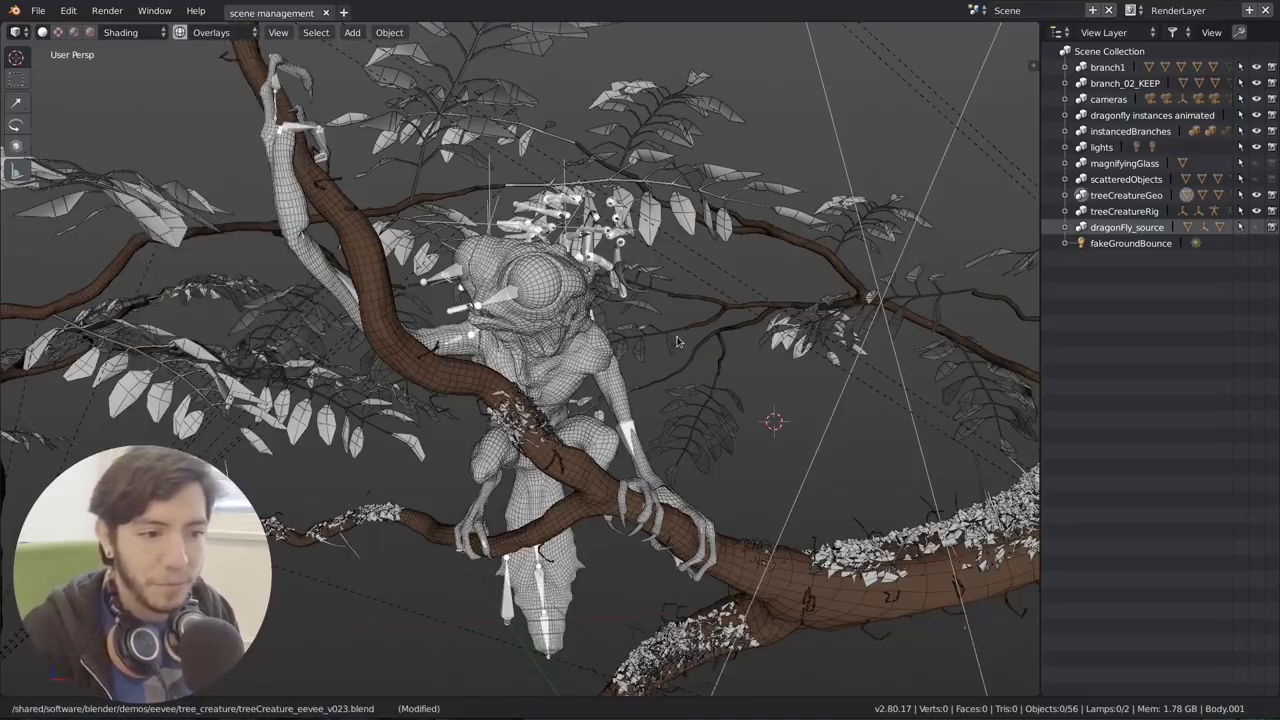
key("space")
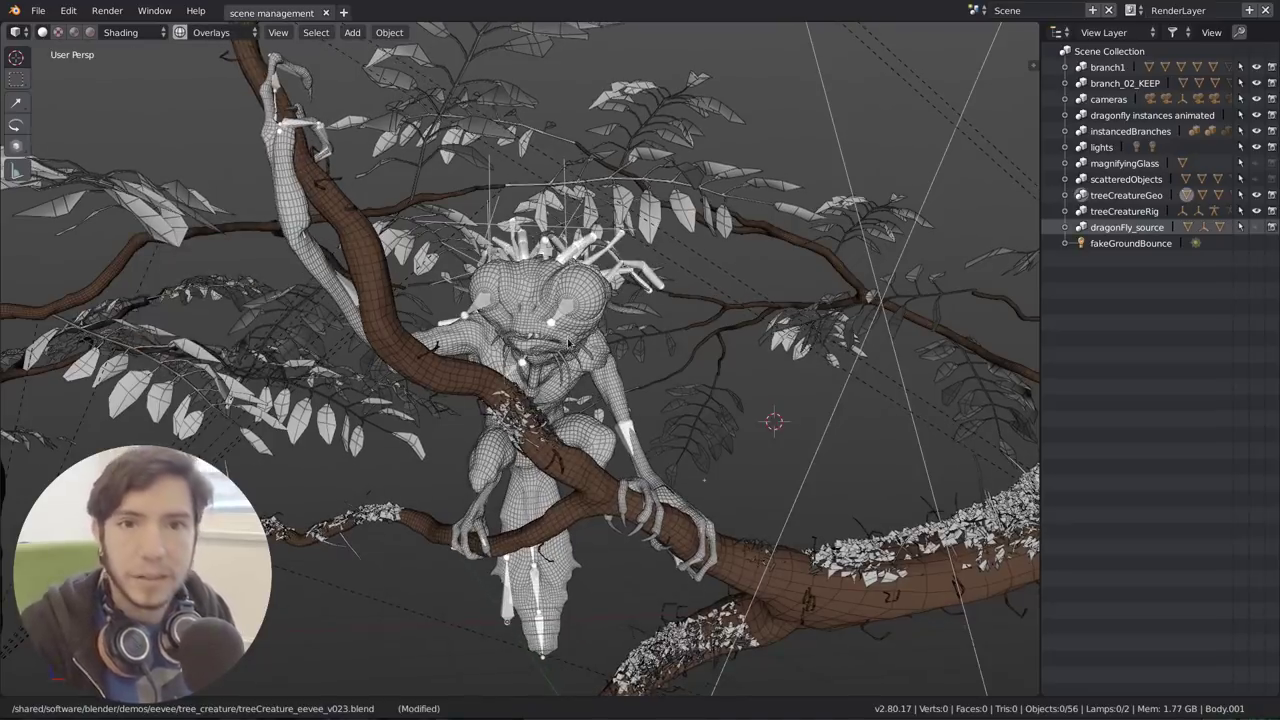
middle_click_drag(553, 415, 327, 252)
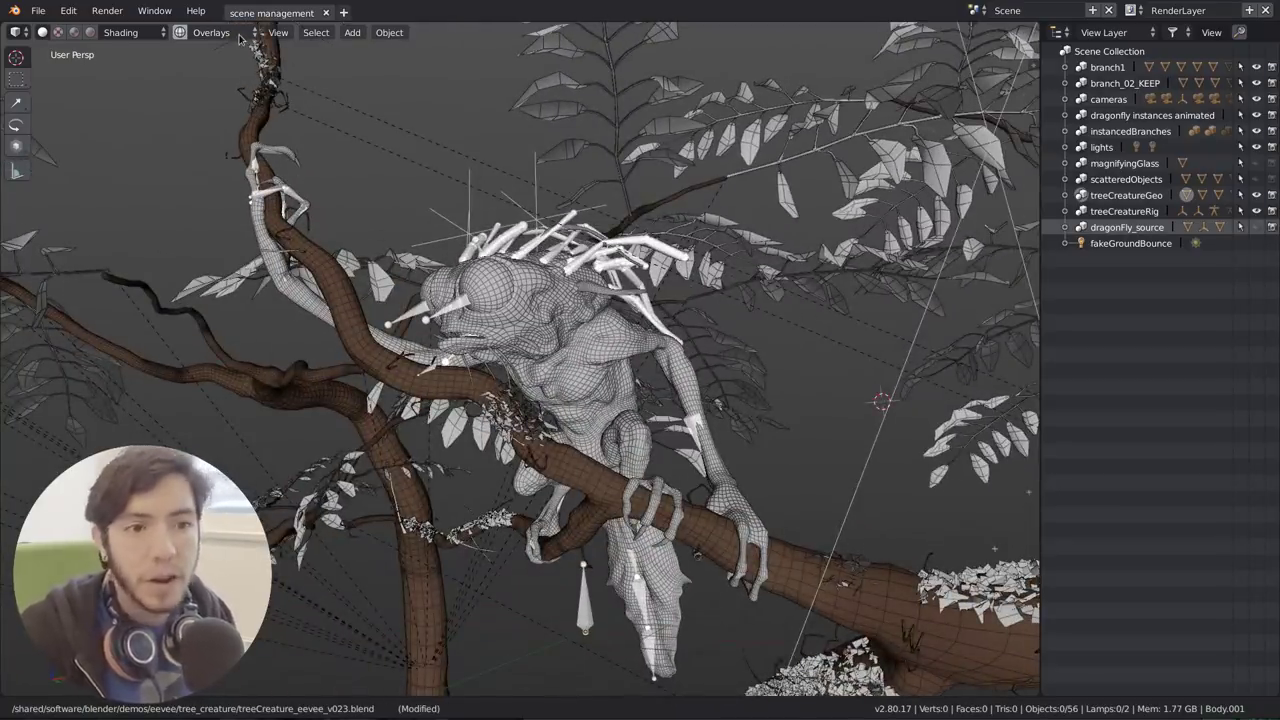
Step: Add a mesh plane at the 3D cursor in the tree scene
scroll(470, 420, "down", 6)
middle_click_drag(470, 420, 470, 472)
key("shift+a")
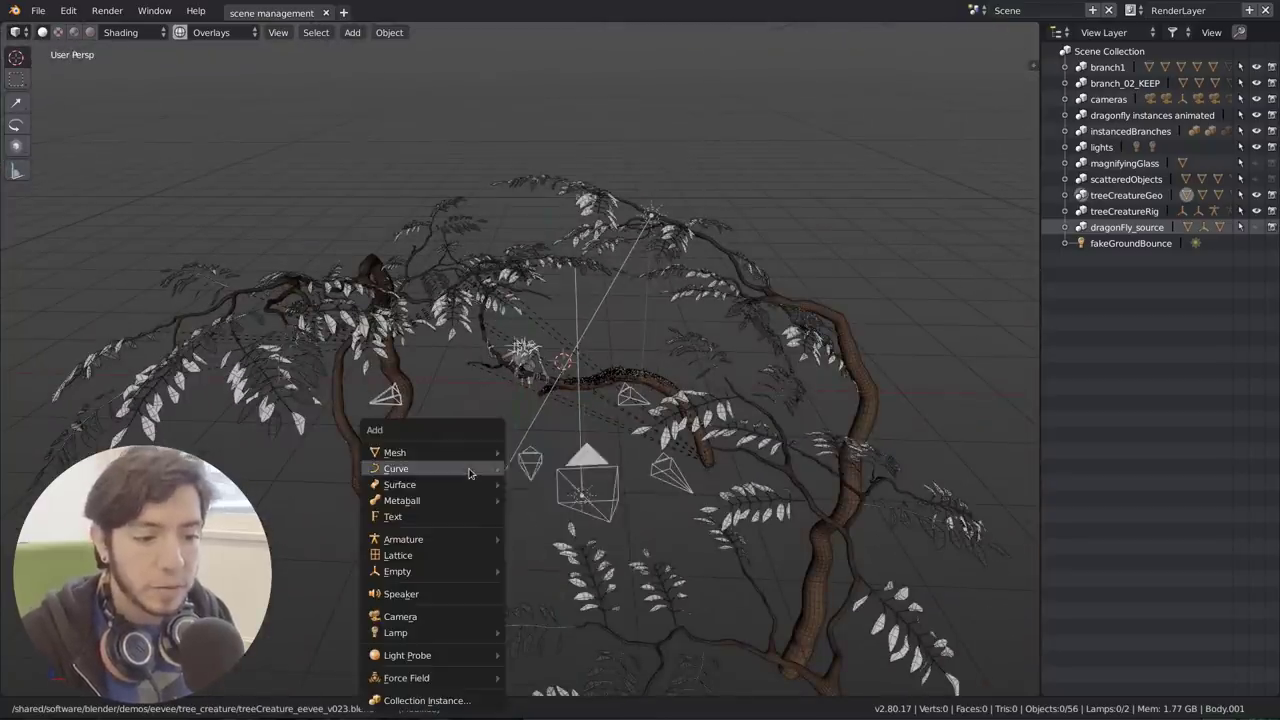
mouse_move(470, 452)
left_click(558, 455)
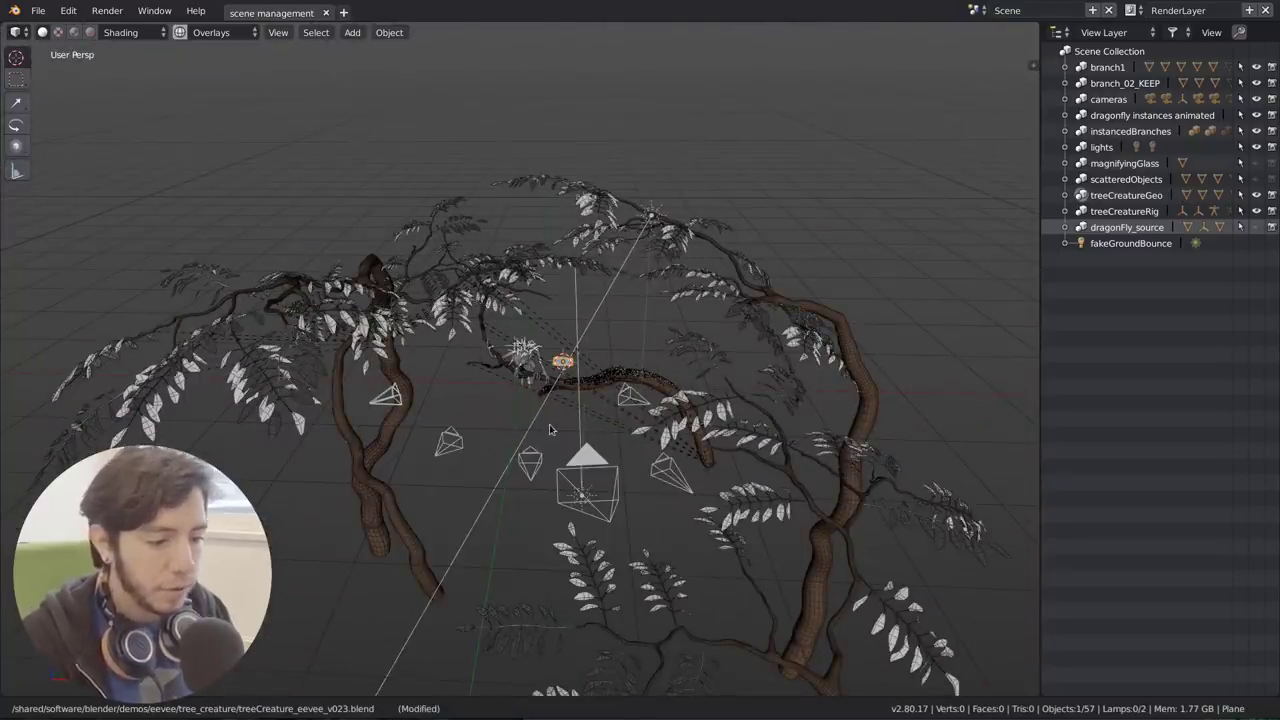
Step: Enter edit mode on the new plane and subdivide it repeatedly into a grid of 1,024 faces
key("KP_Decimal")
key("Tab")
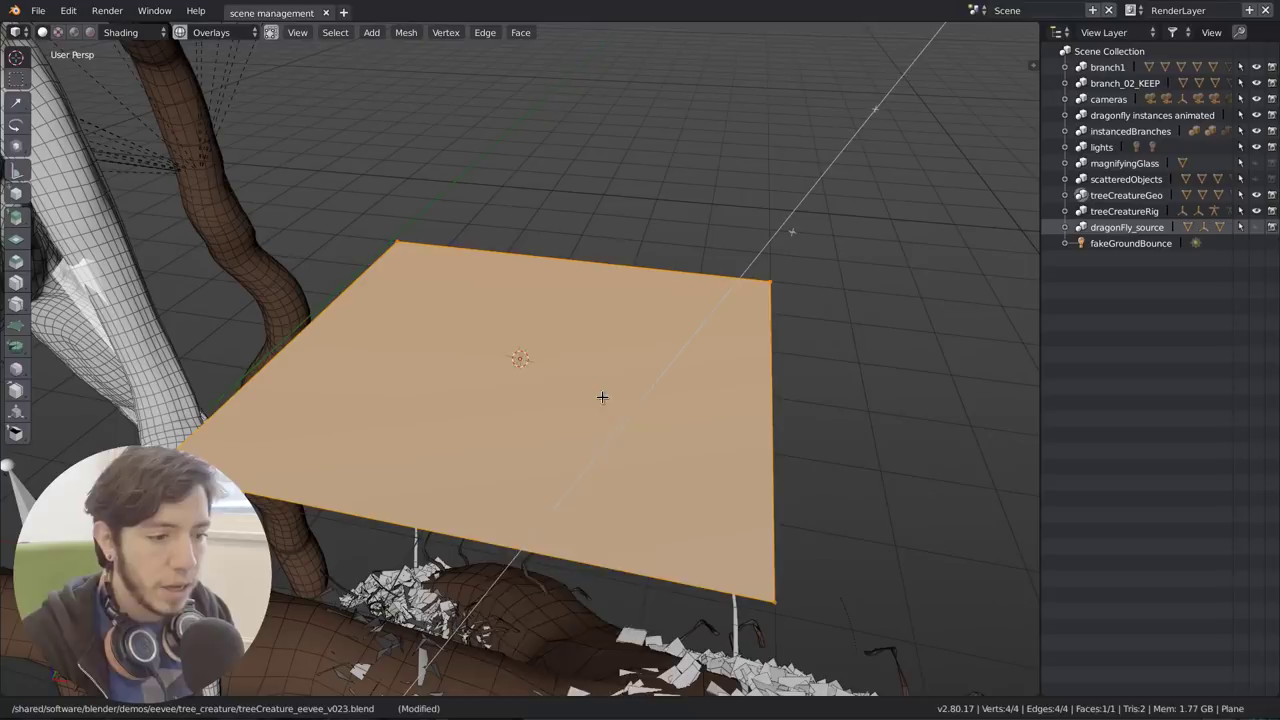
right_click(602, 397)
left_click(602, 397)
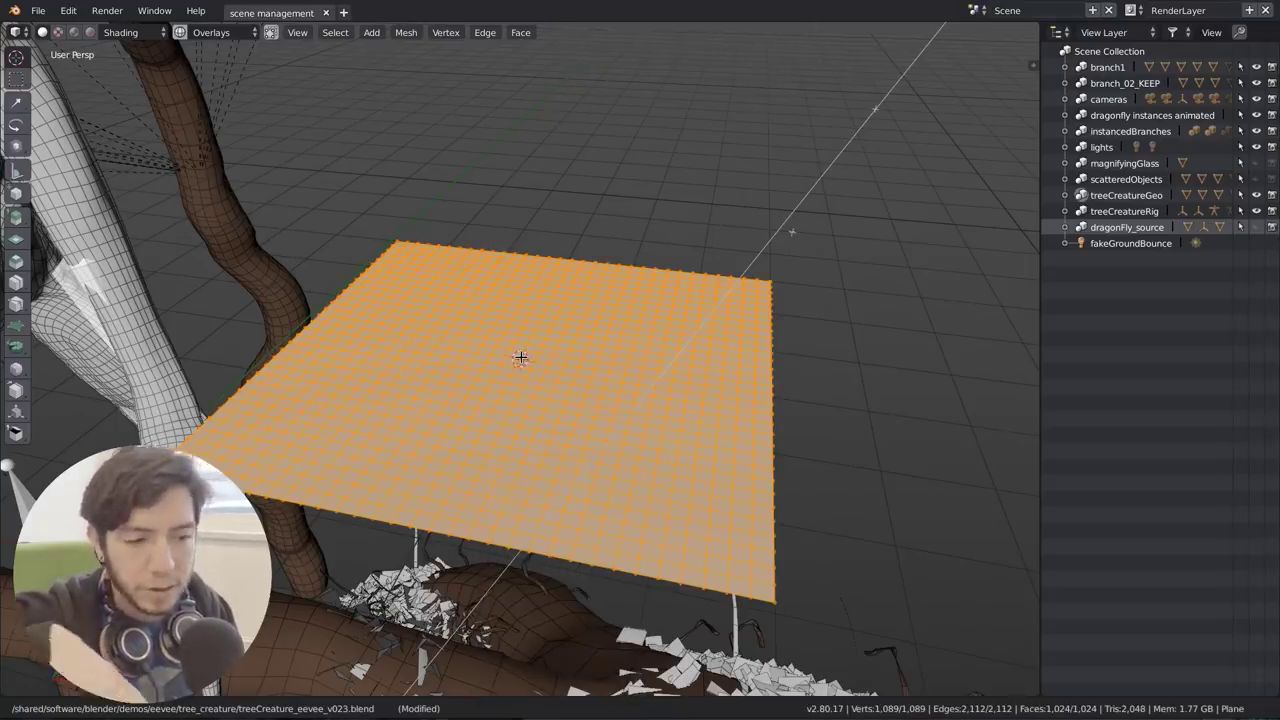
Step: Raise the grid's centre vertex along Z with smooth proportional editing, using a falloff size of about 0.62, to form a bump
left_click(587, 367)
middle_click_drag(590, 370, 606, 378)
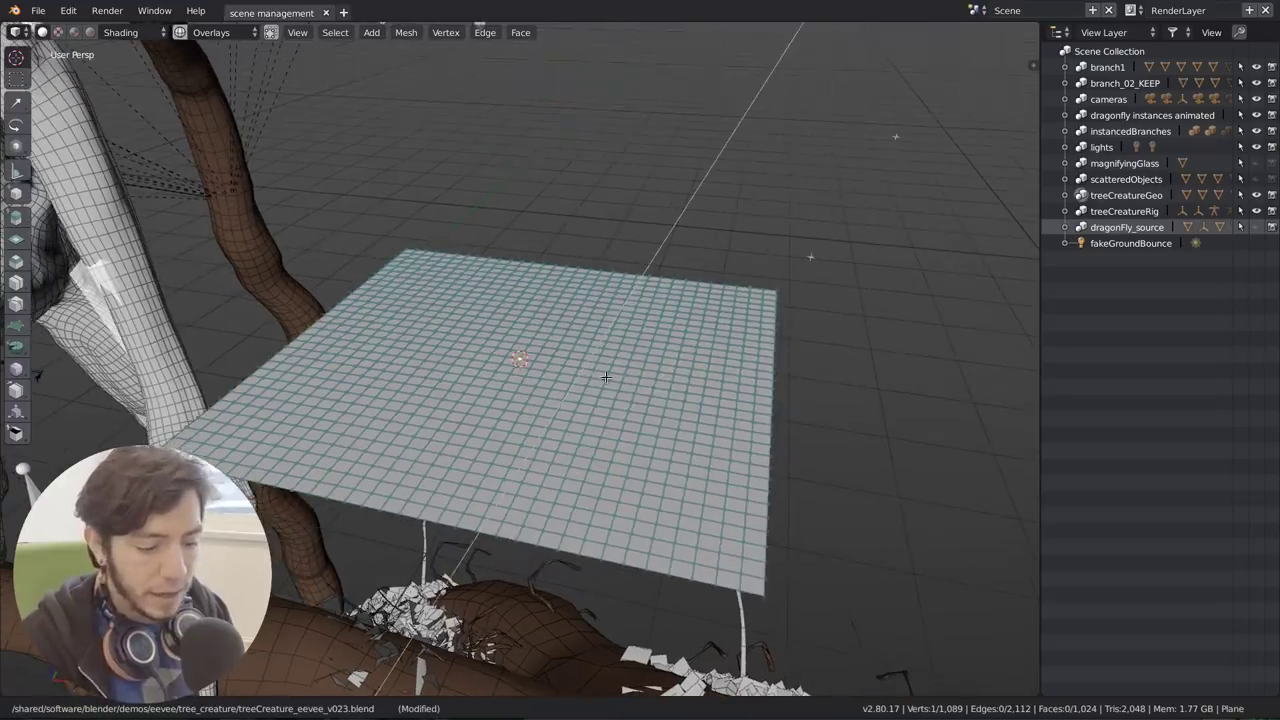
key("g")
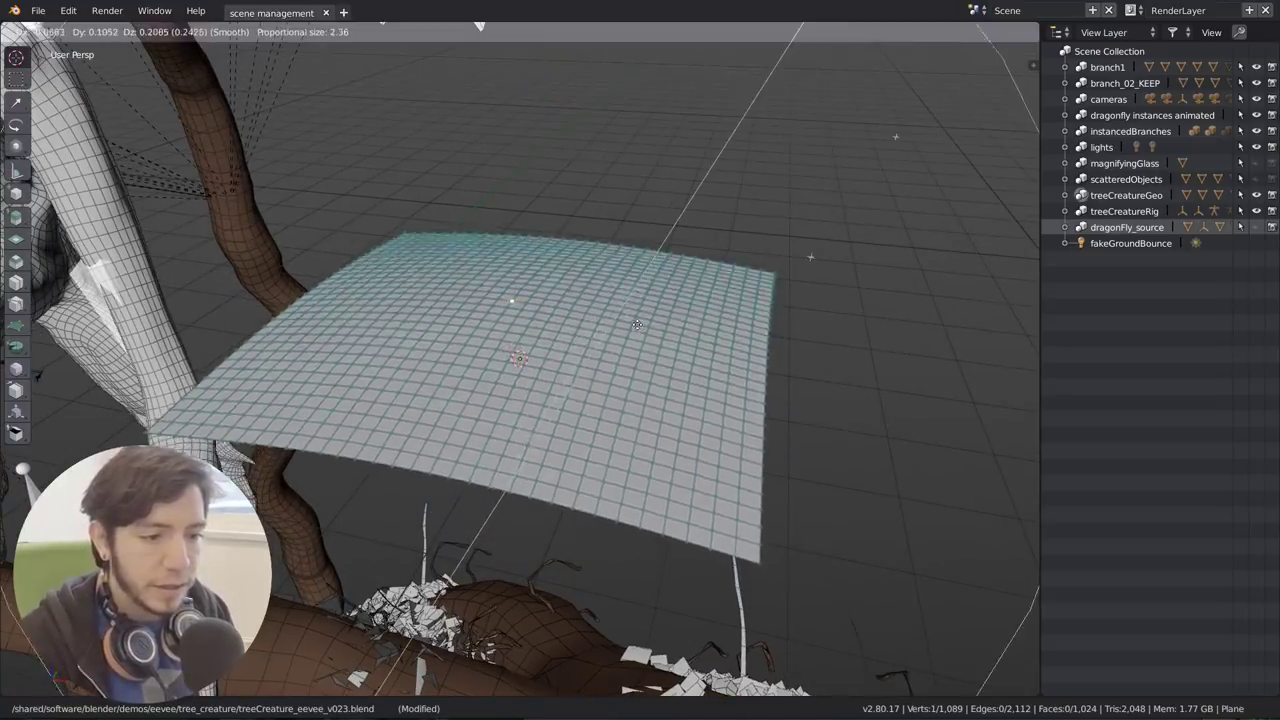
key("z")
scroll(636, 312, "up", 4)
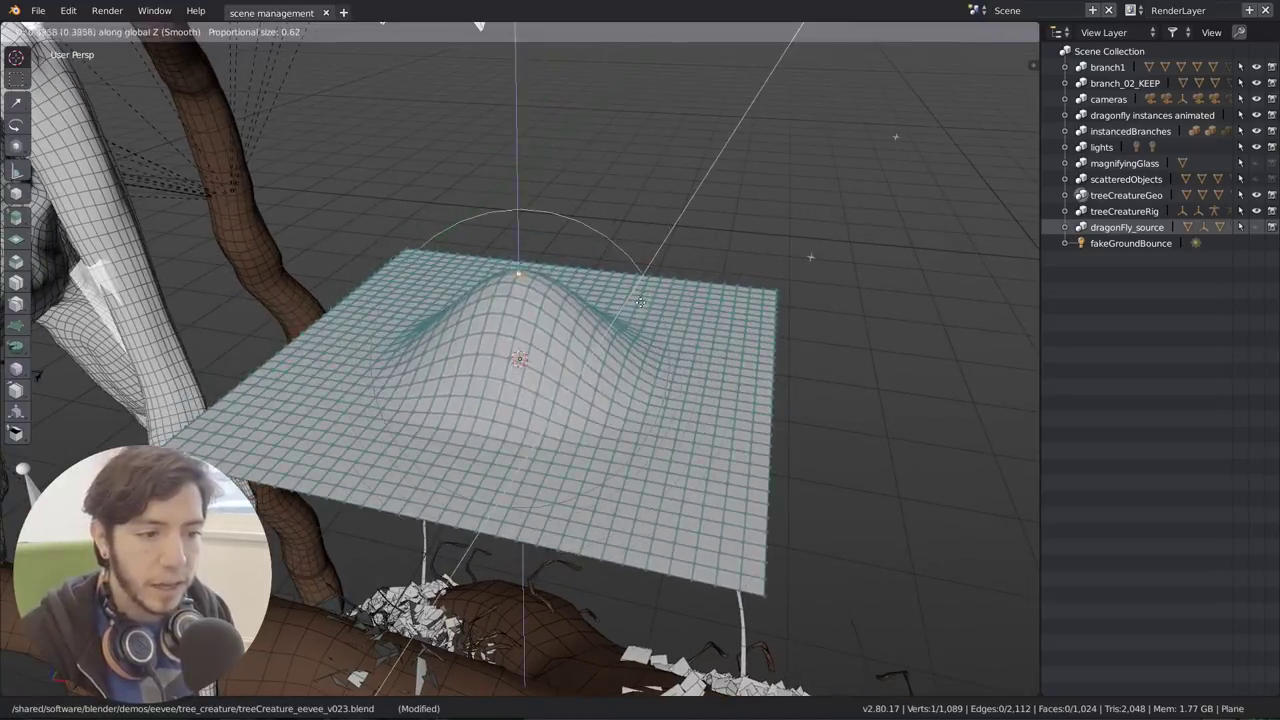
left_click(637, 311)
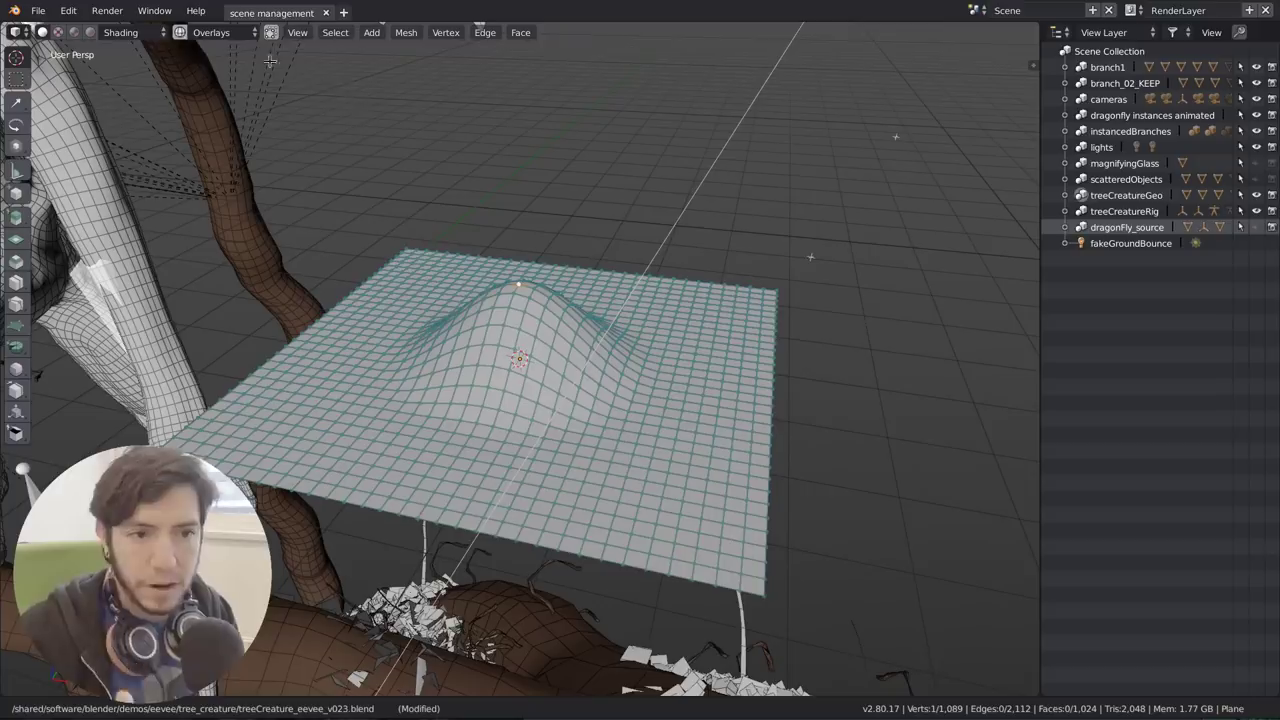
Step: Return the plane to object mode with nothing selected and switch the viewport to X-ray shading
left_click(224, 33)
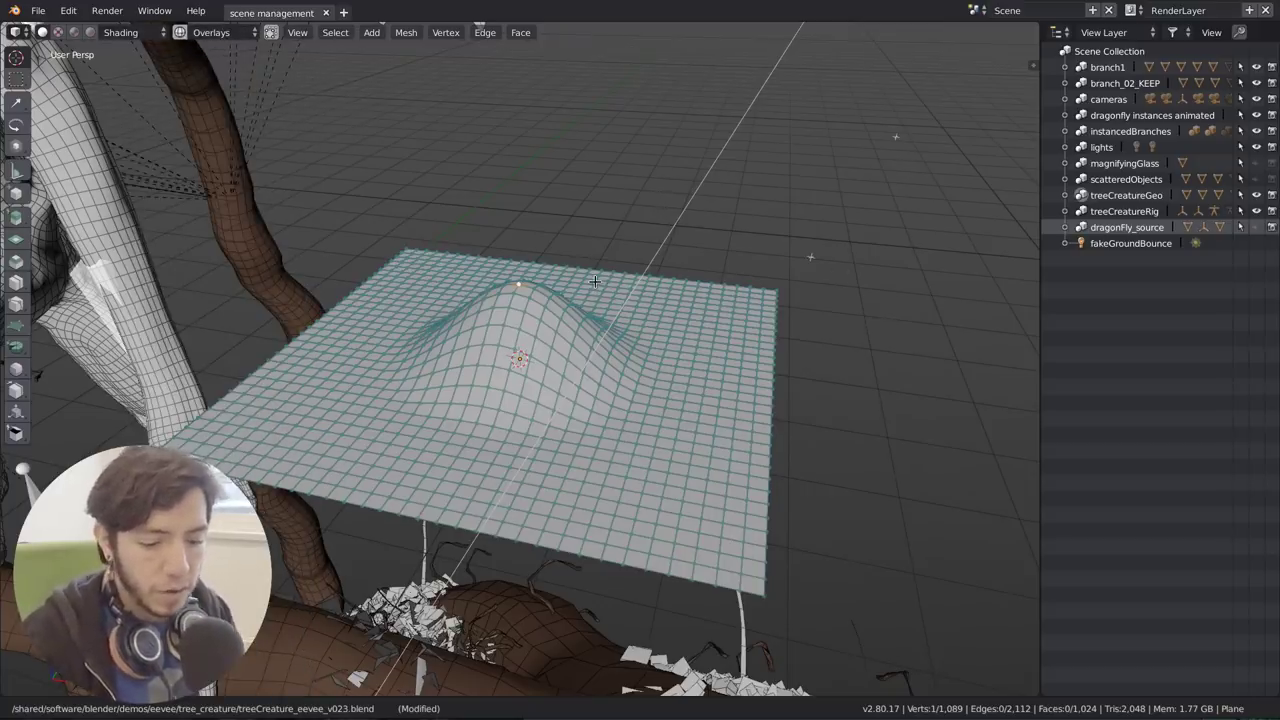
key("Tab")
middle_click_drag(466, 280, 363, 293)
key("alt+a")
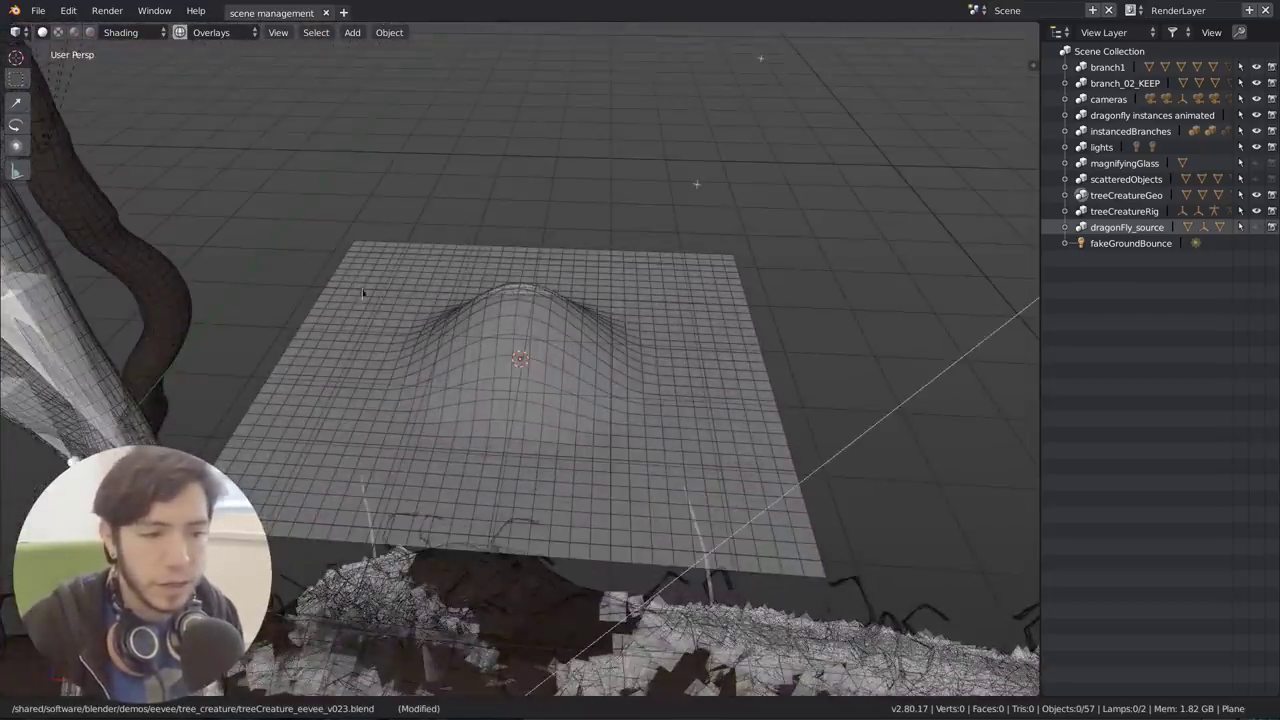
Step: Lower the wireframe overlay value to 0.990 to compare the wires on the bump, and restore it to 1.000
left_click(232, 34)
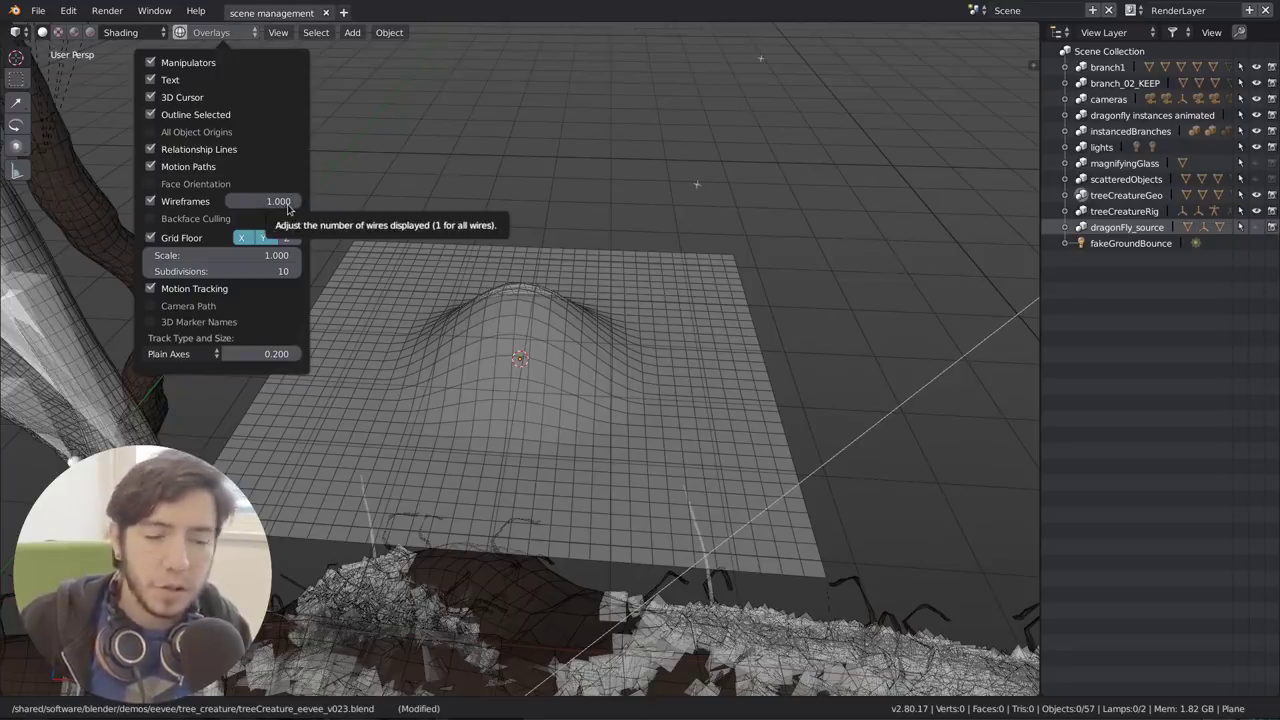
left_click_drag(262, 201, 215, 201)
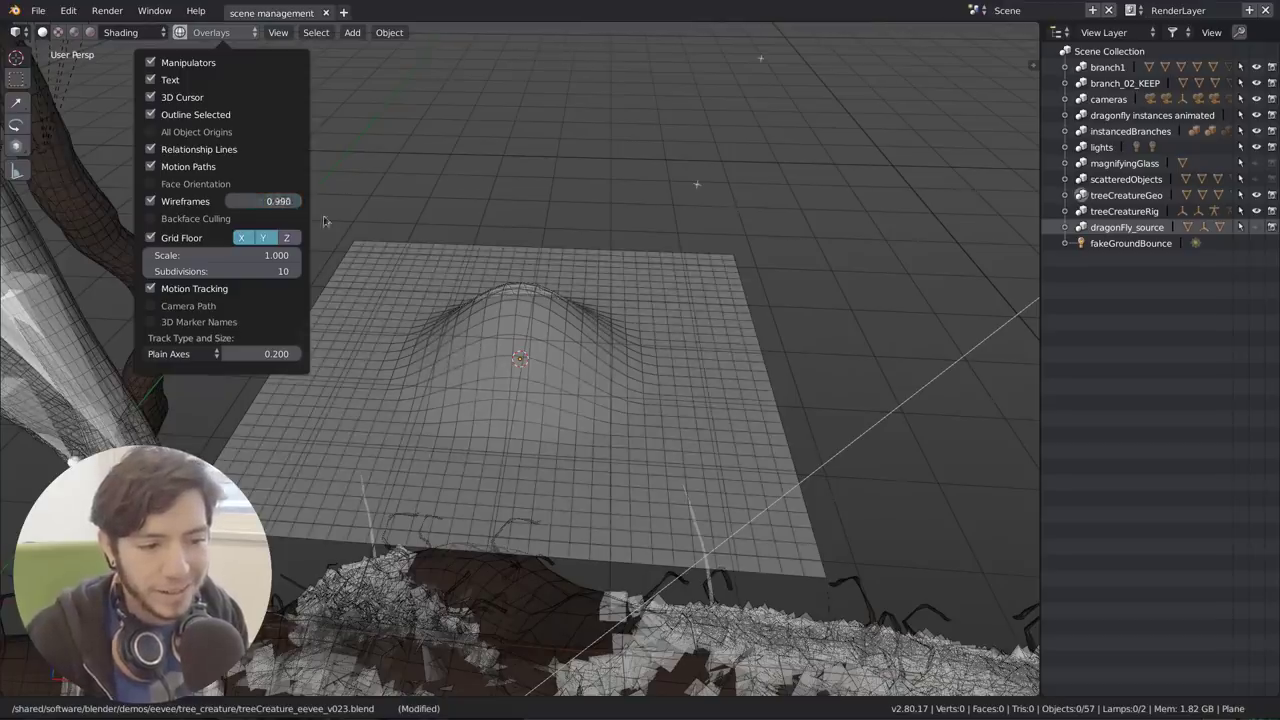
scroll(552, 302, "up", 3)
middle_click_drag(514, 306, 617, 268)
left_click(211, 32)
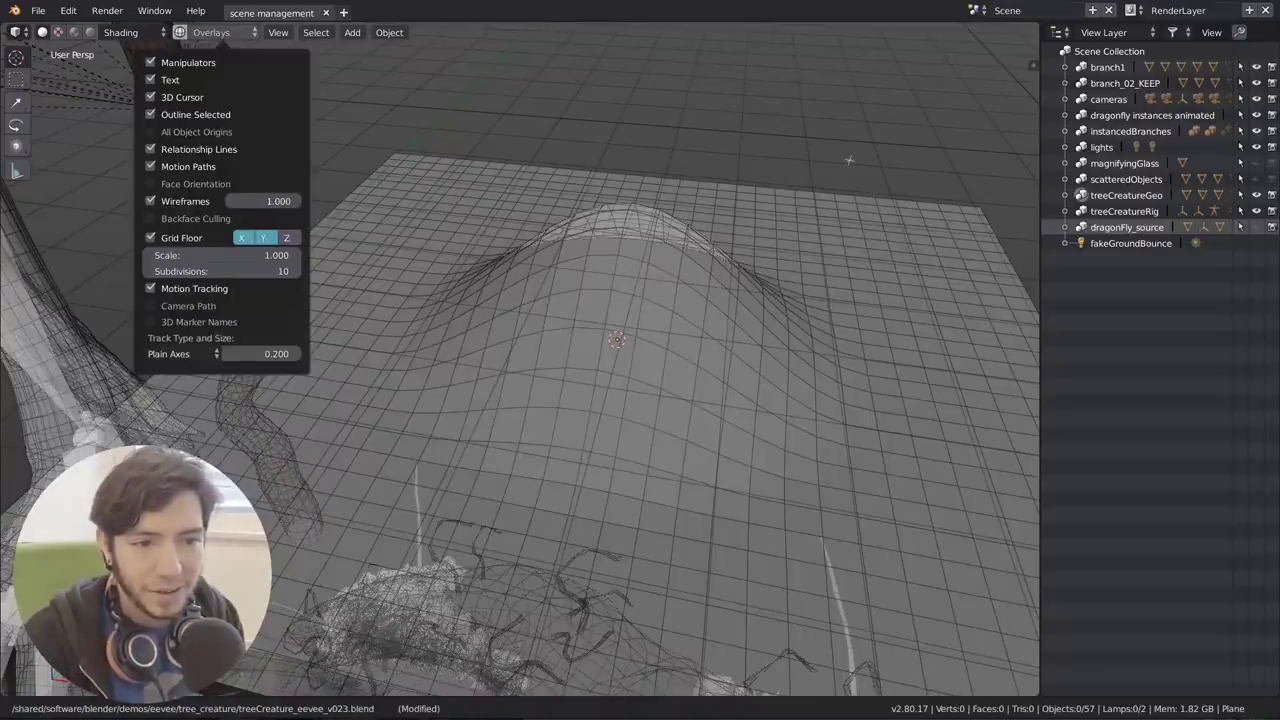
left_click_drag(270, 201, 311, 201)
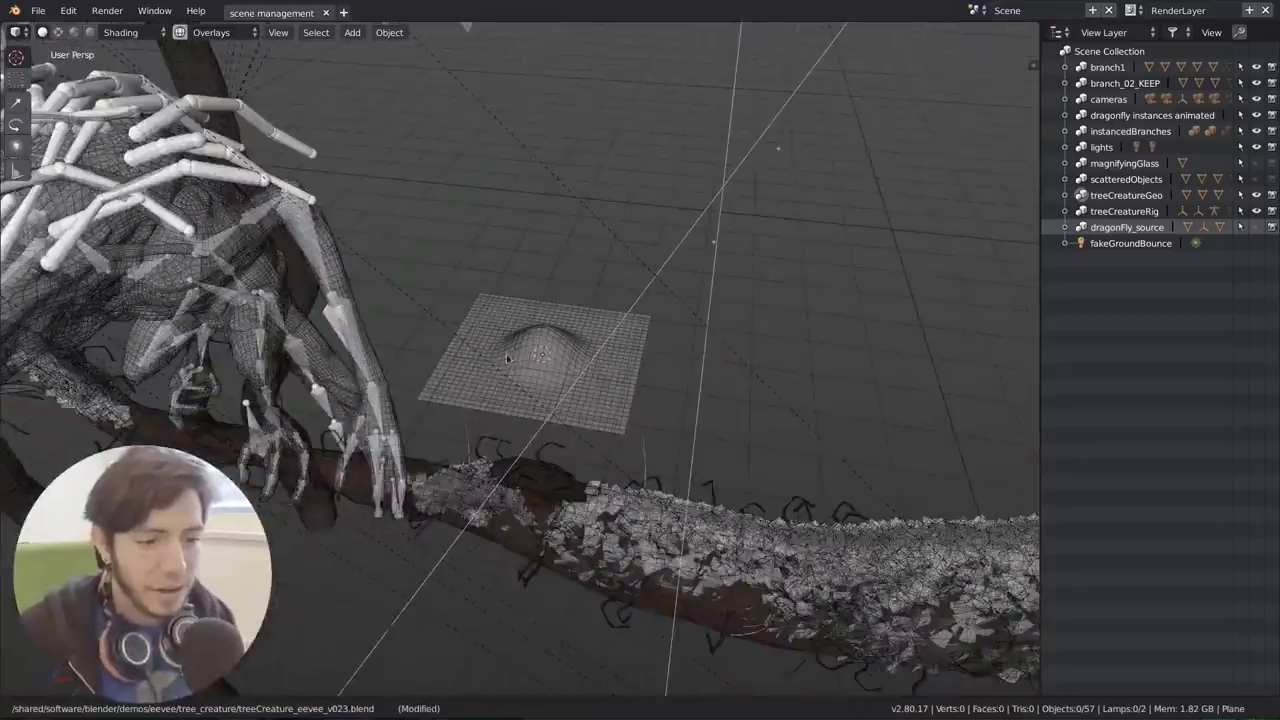
Step: Select the bumped plane beside the creature and delete it from the scene
middle_click_drag(578, 268, 490, 327)
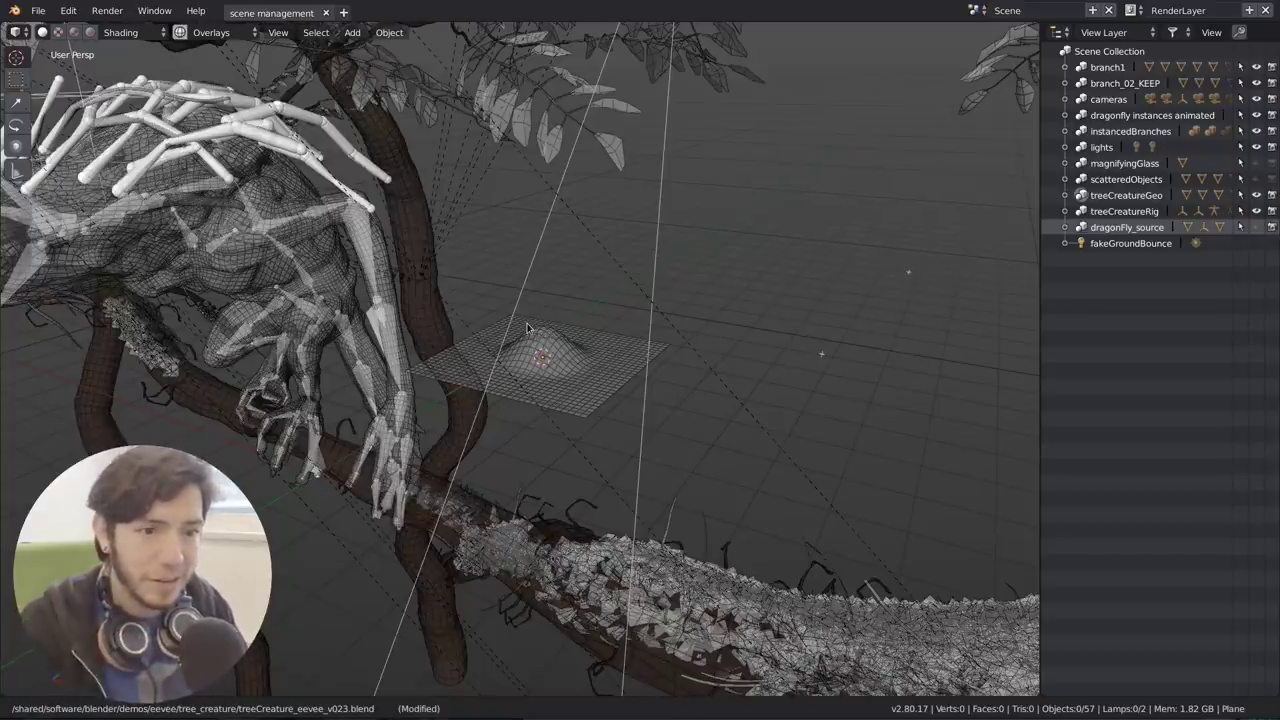
middle_click_drag(466, 263, 560, 363)
scroll(560, 363, "up", 6)
left_click(571, 293)
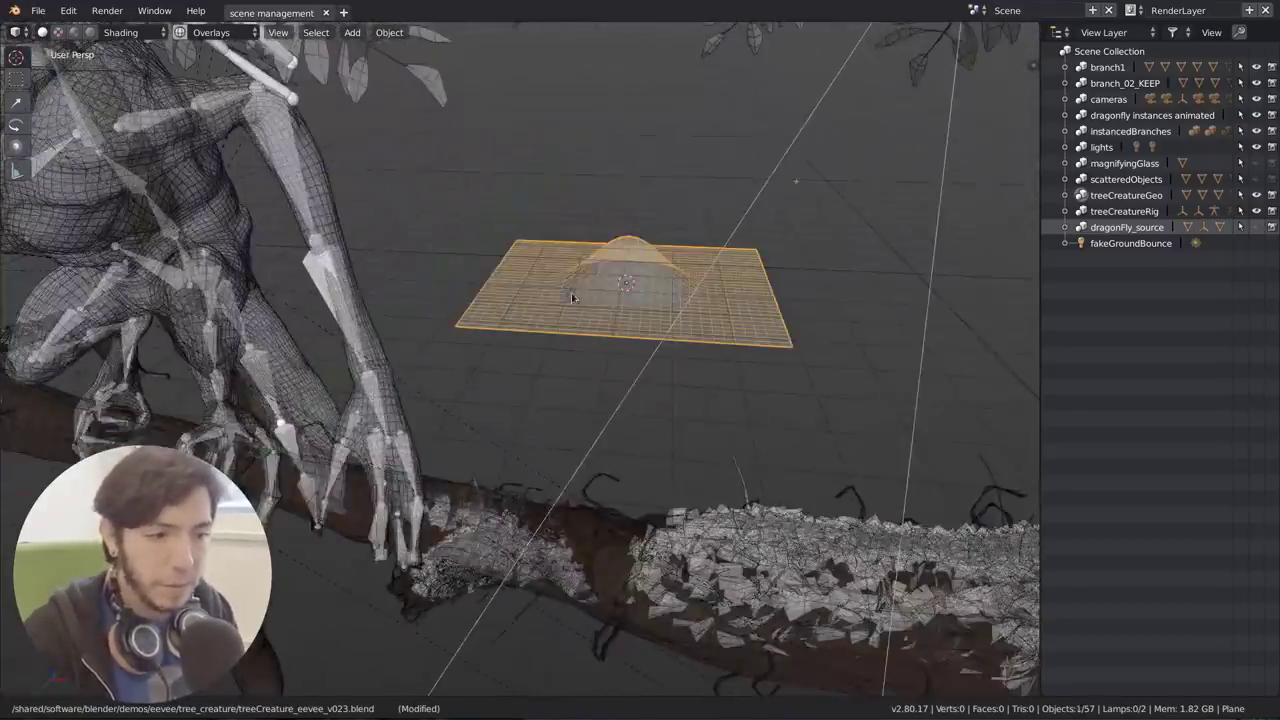
key("x")
mouse_move(571, 293)
middle_mouse_down()
mouse_move(654, 298)
mouse_move(604, 260)
middle_mouse_up()
key("alt+z")
key("x")
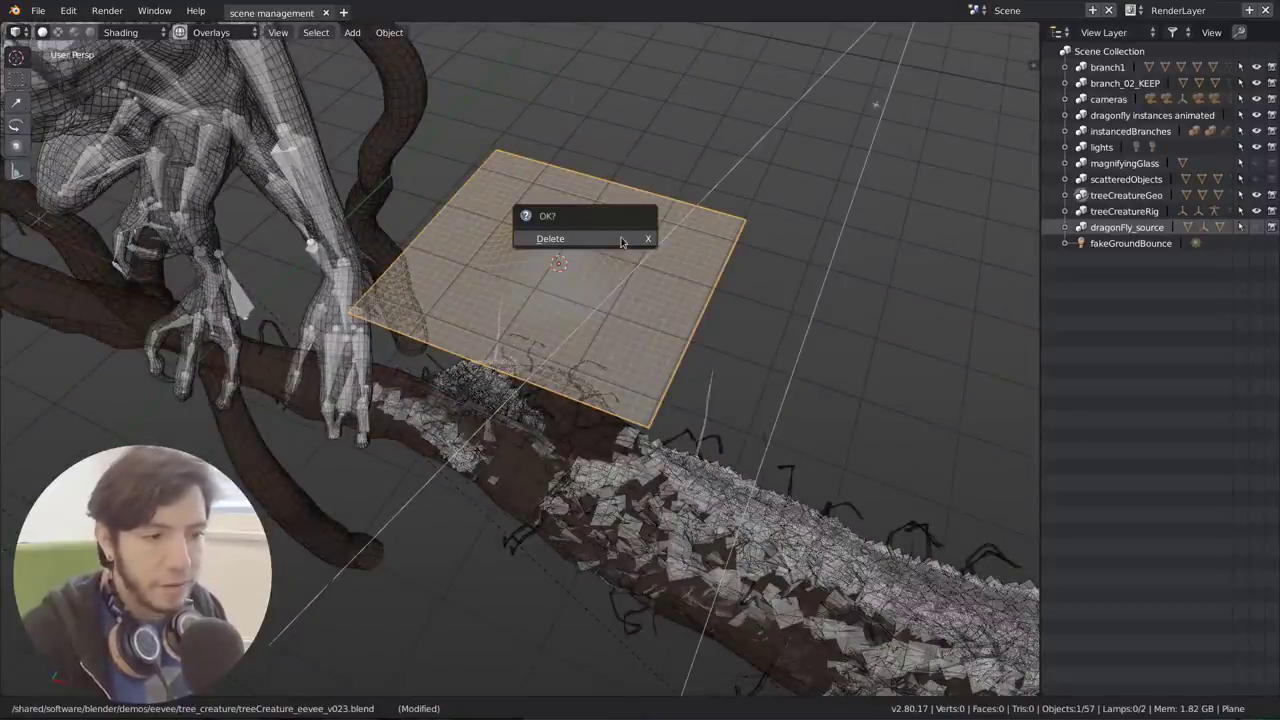
left_click(215, 32)
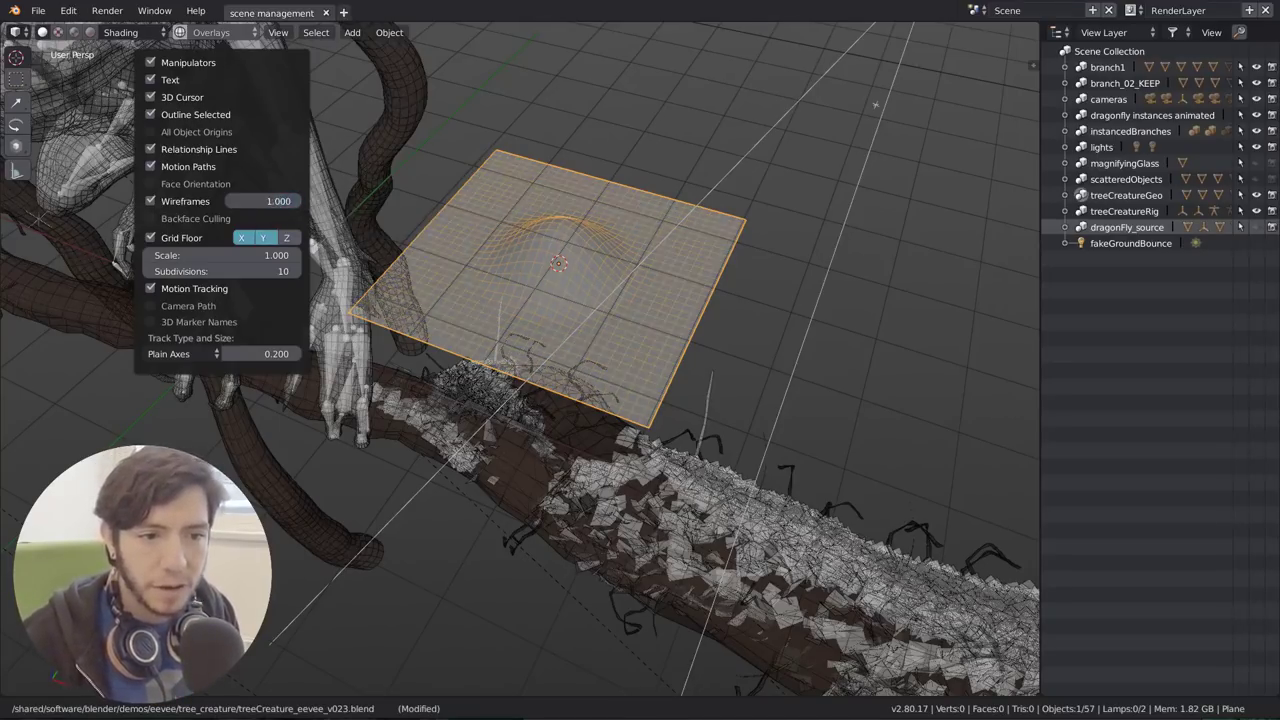
key("x")
left_click(606, 229)
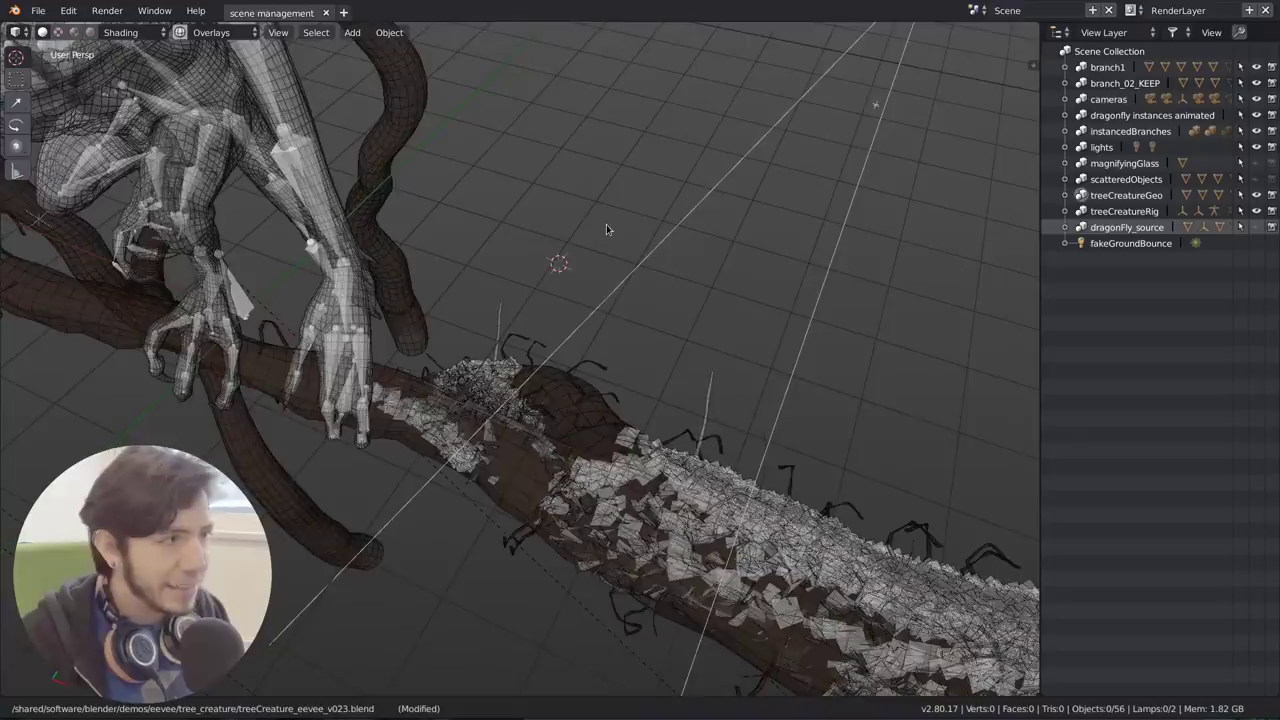
Step: Switch the solid viewport lighting to MatCap and hide all overlays
middle_click_drag(606, 229, 551, 302)
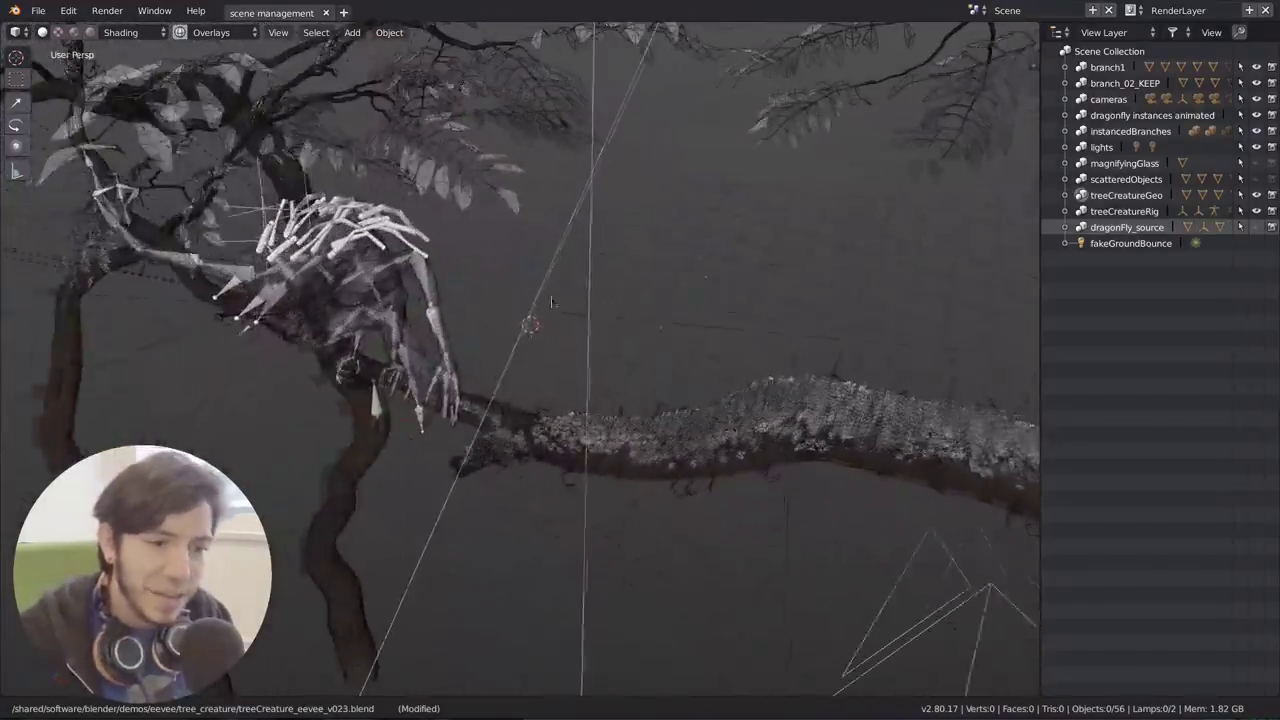
middle_click_drag(446, 303, 520, 300)
left_click(146, 35)
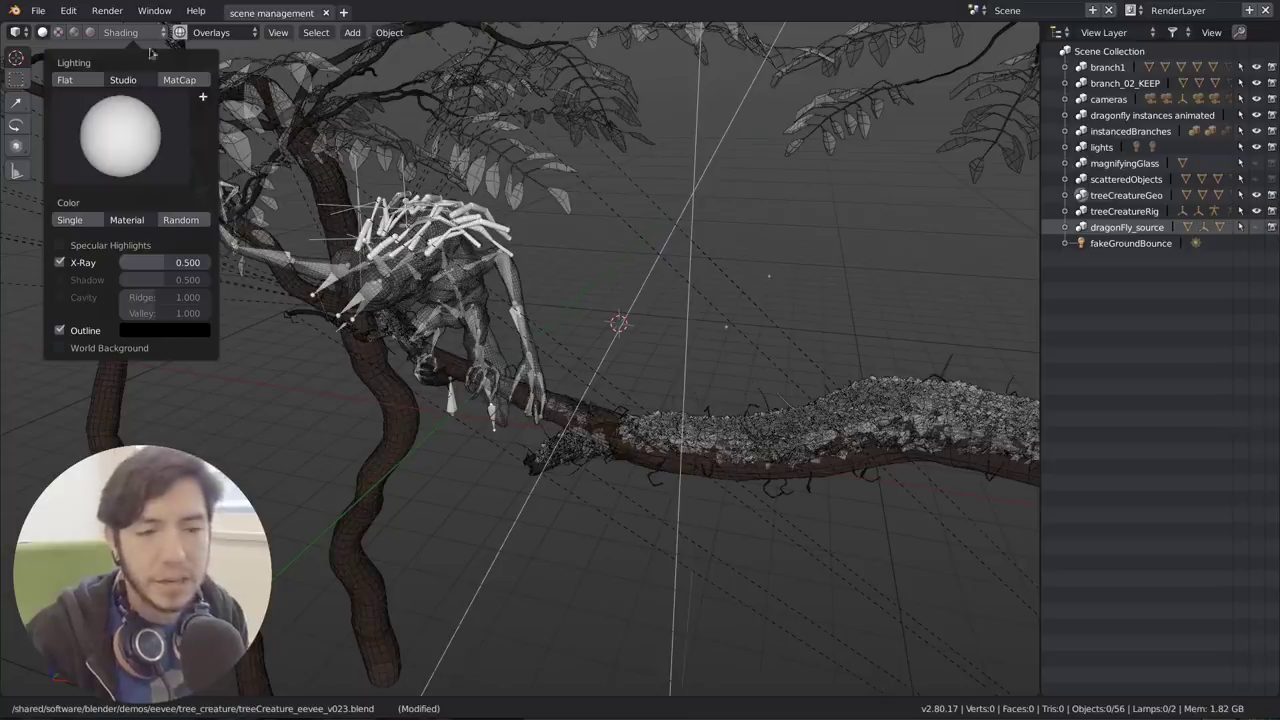
left_click(180, 80)
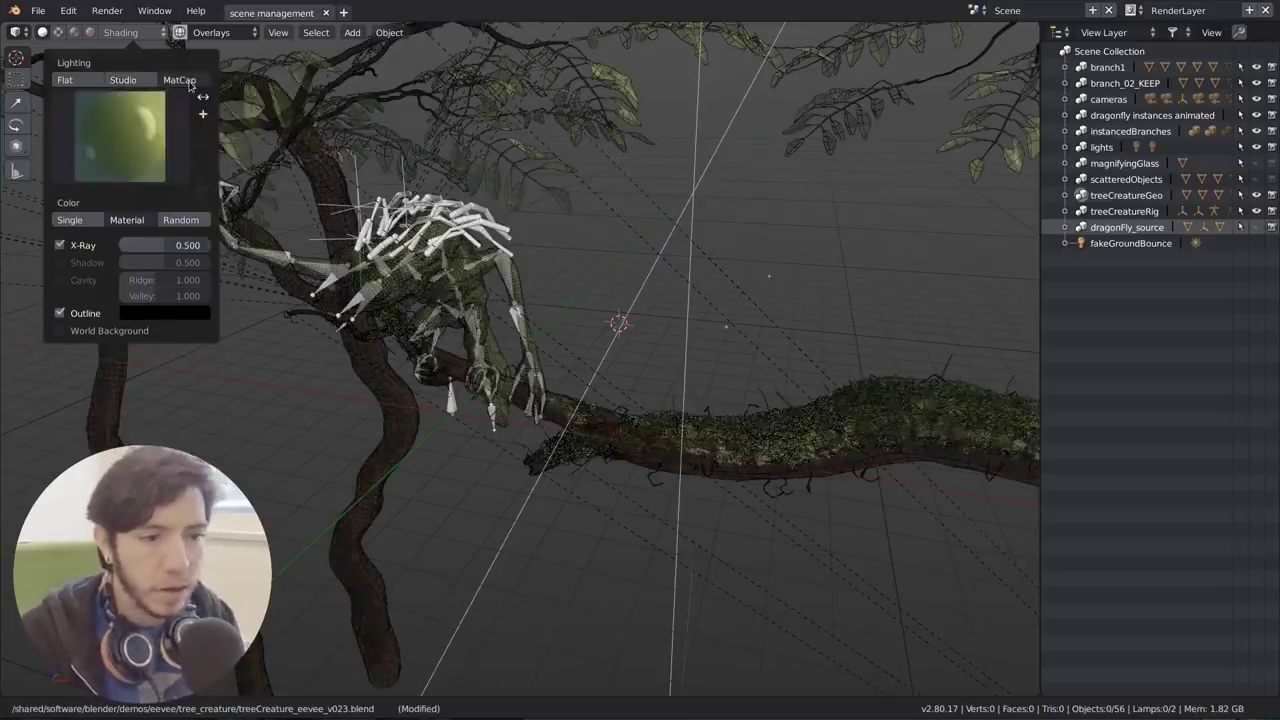
left_click(180, 32)
Step: Turn off X-ray in the viewport shading and view the creature up close from the front
scroll(412, 222, "up", 4)
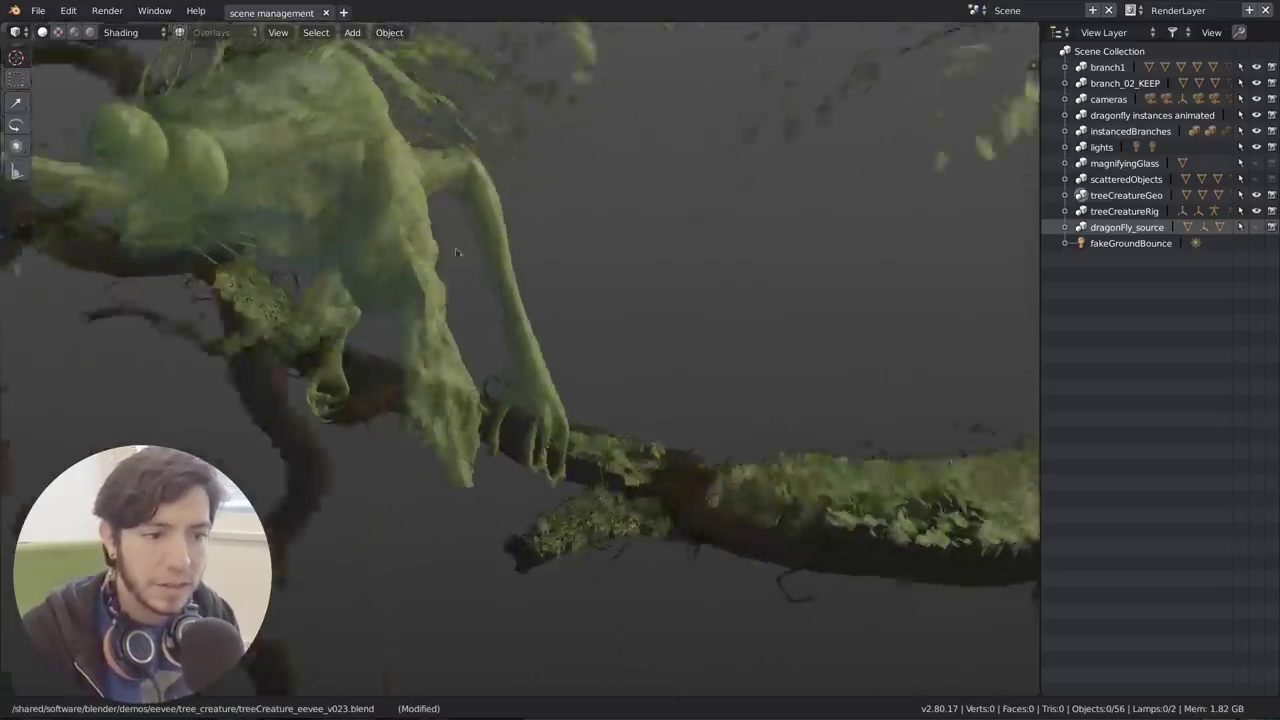
middle_click_drag(412, 222, 330, 210)
left_click(117, 33)
left_click(90, 245)
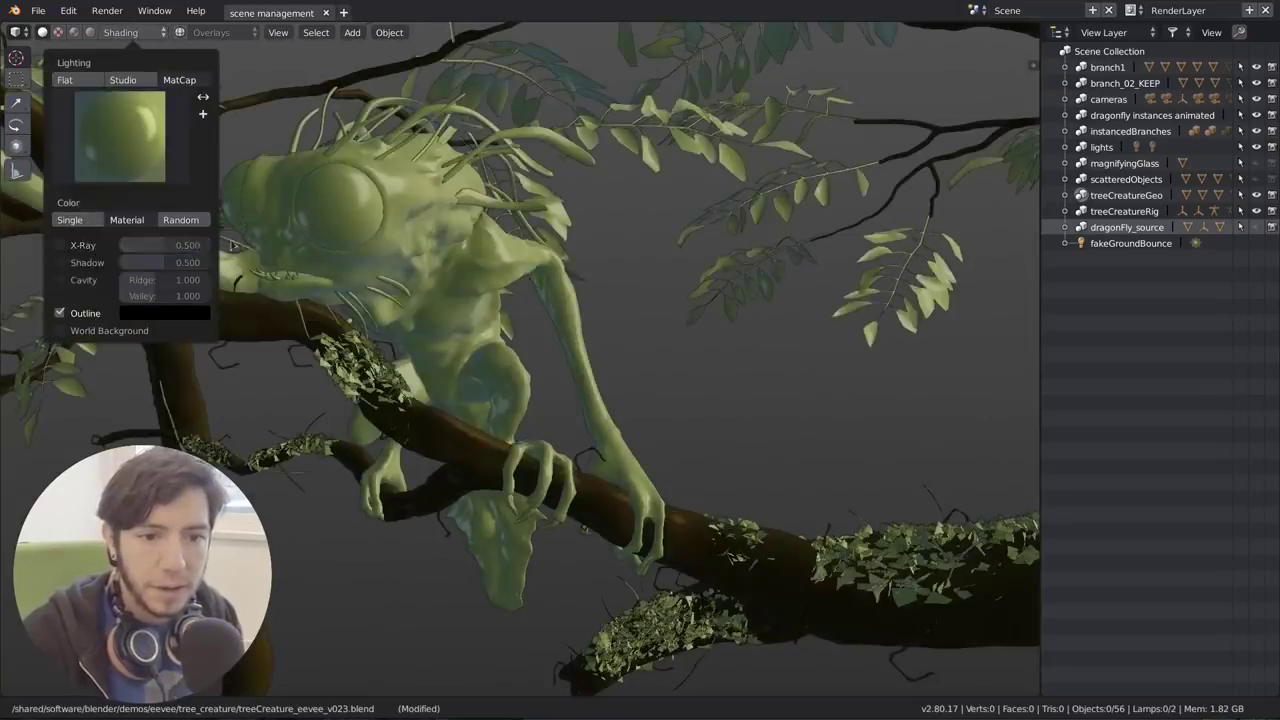
middle_click_drag(468, 274, 553, 295)
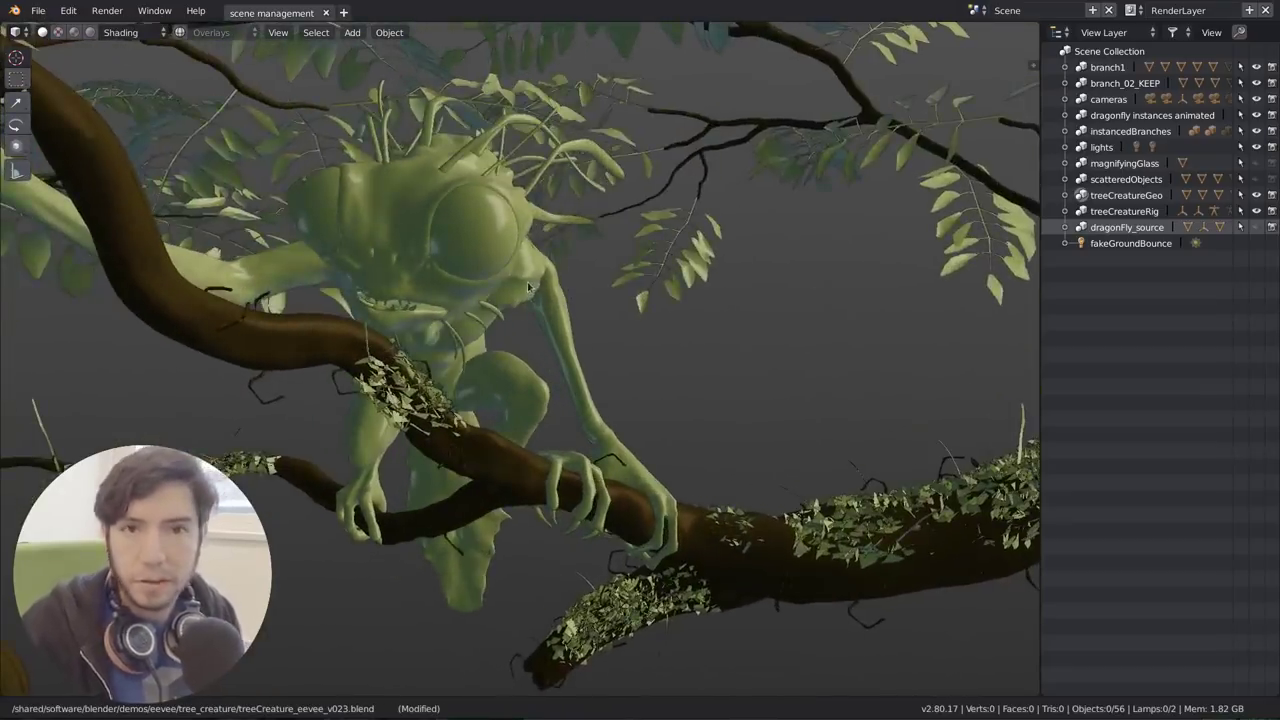
Step: Open the Lights preferences and examine the installed MatCaps, World HDRIs and Camera HDRIs
left_click(157, 33)
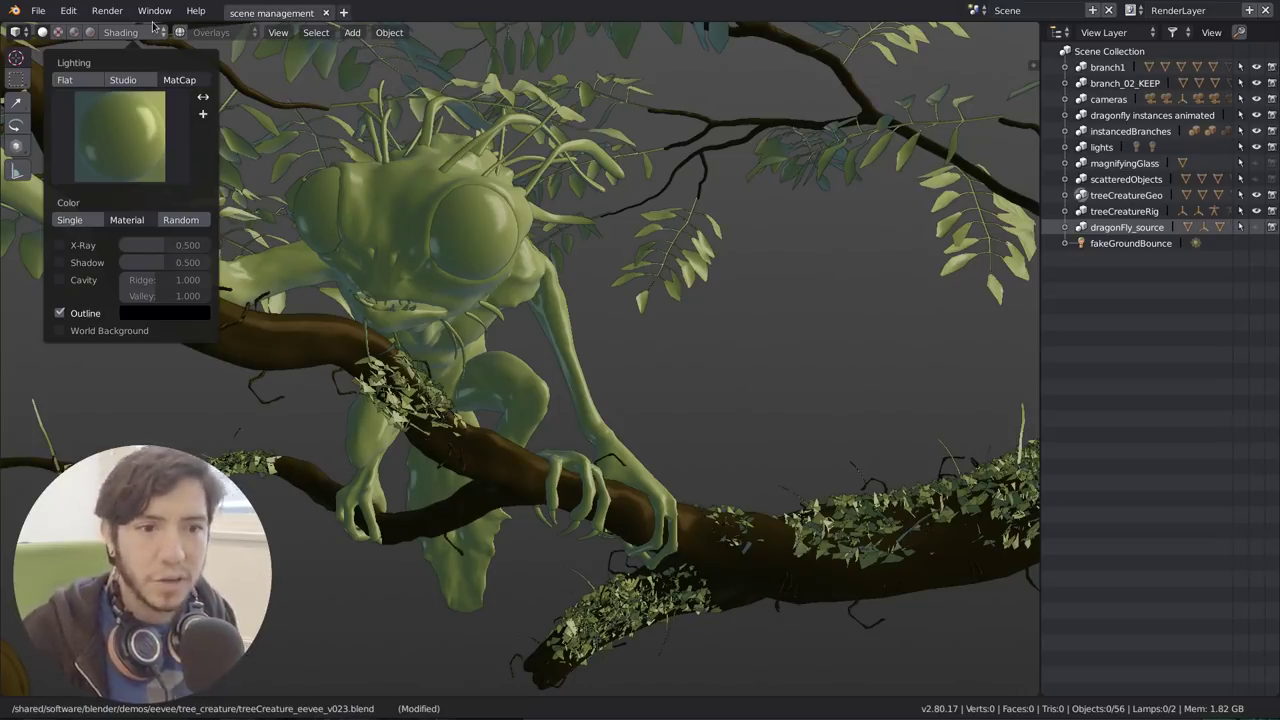
left_click(155, 33)
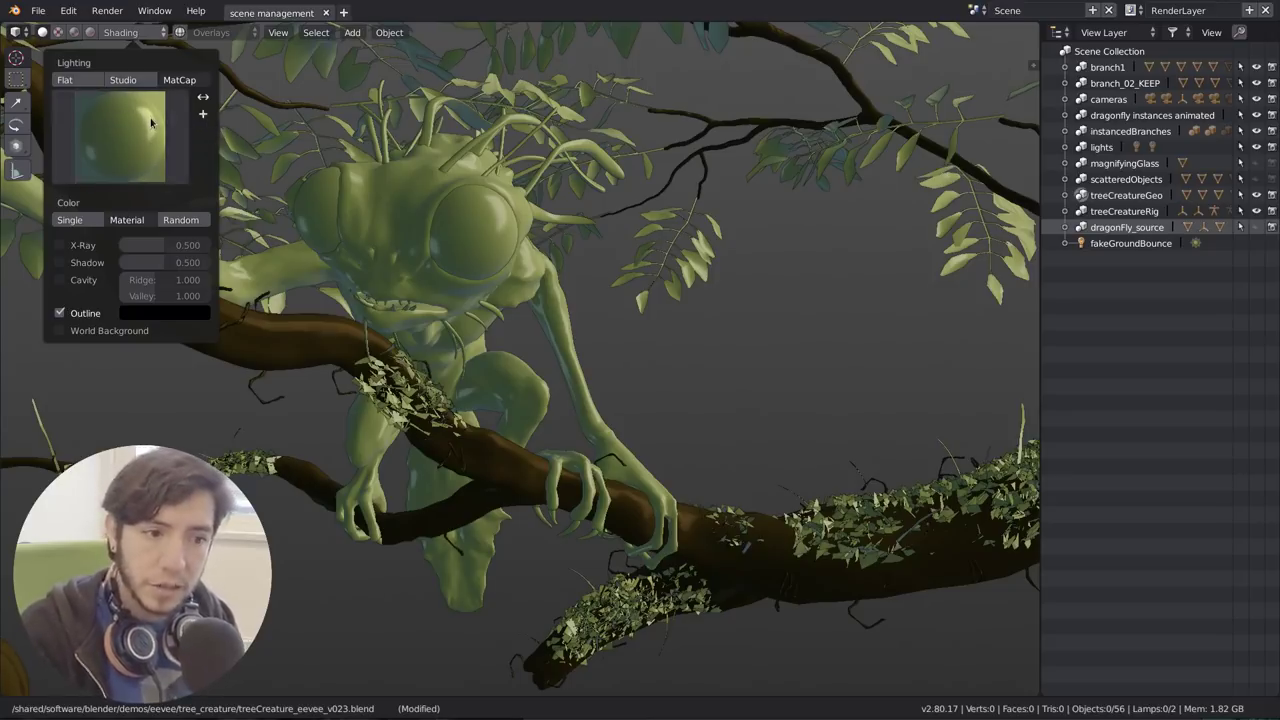
left_click(203, 113)
scroll(634, 346, "up", 4)
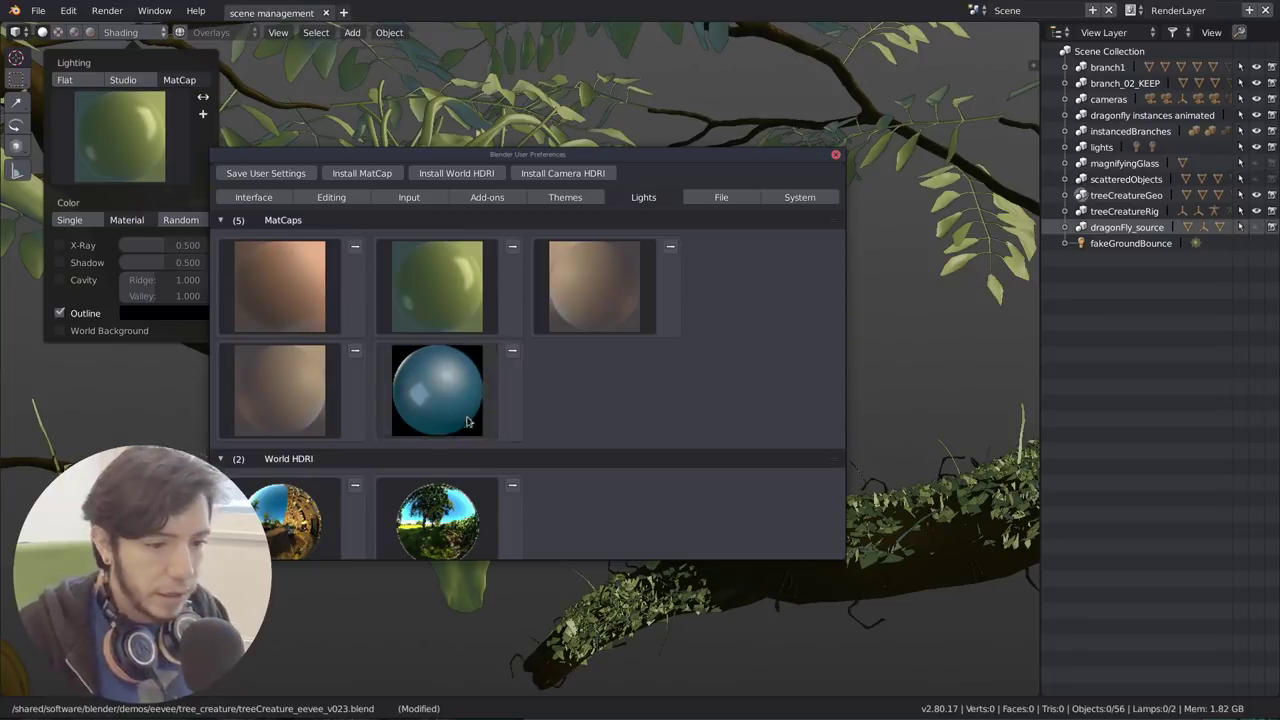
scroll(440, 390, "down", 4)
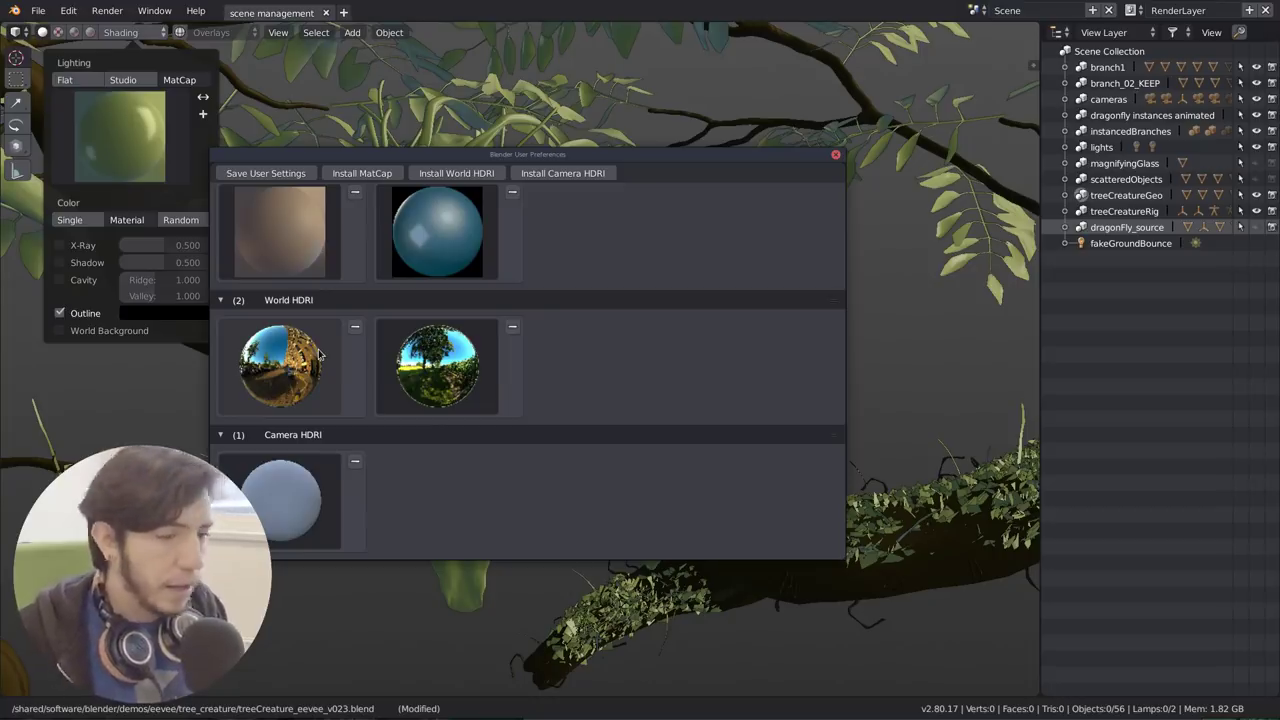
left_click(113, 142)
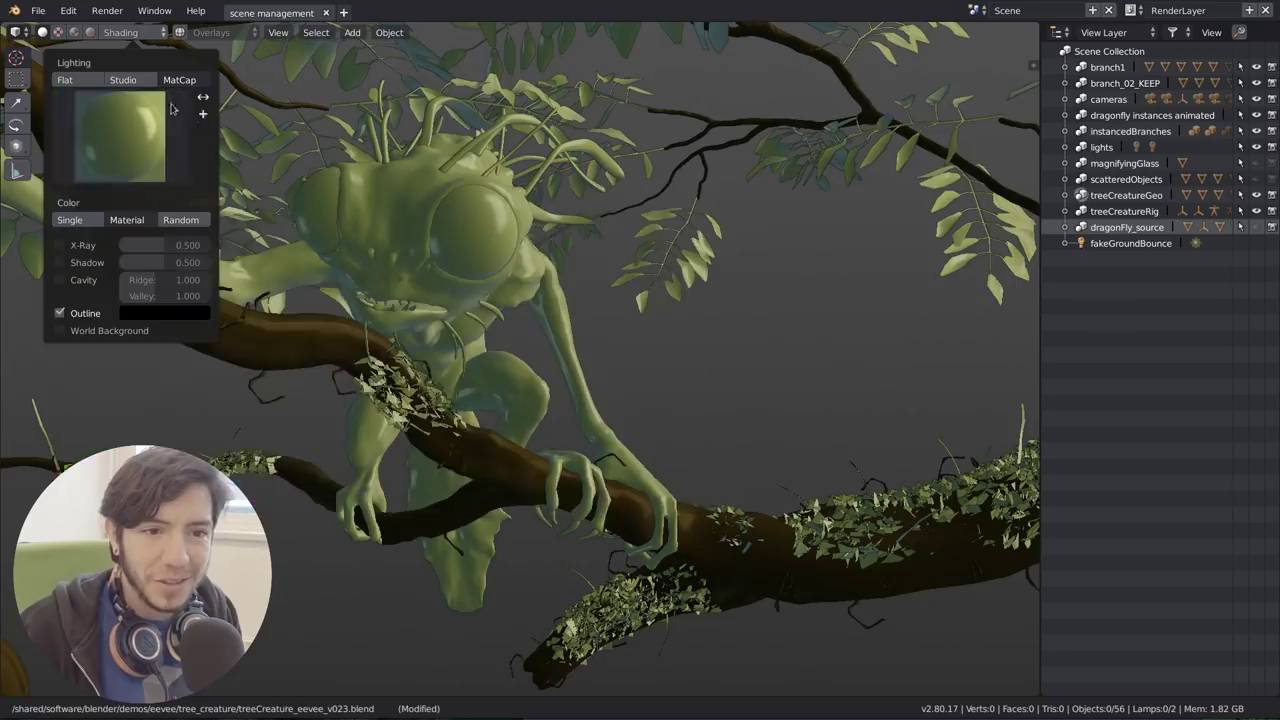
Step: Switch the solid shading to Studio lighting and try the grey, light blue and teal studio lights on the creature
left_click(165, 120)
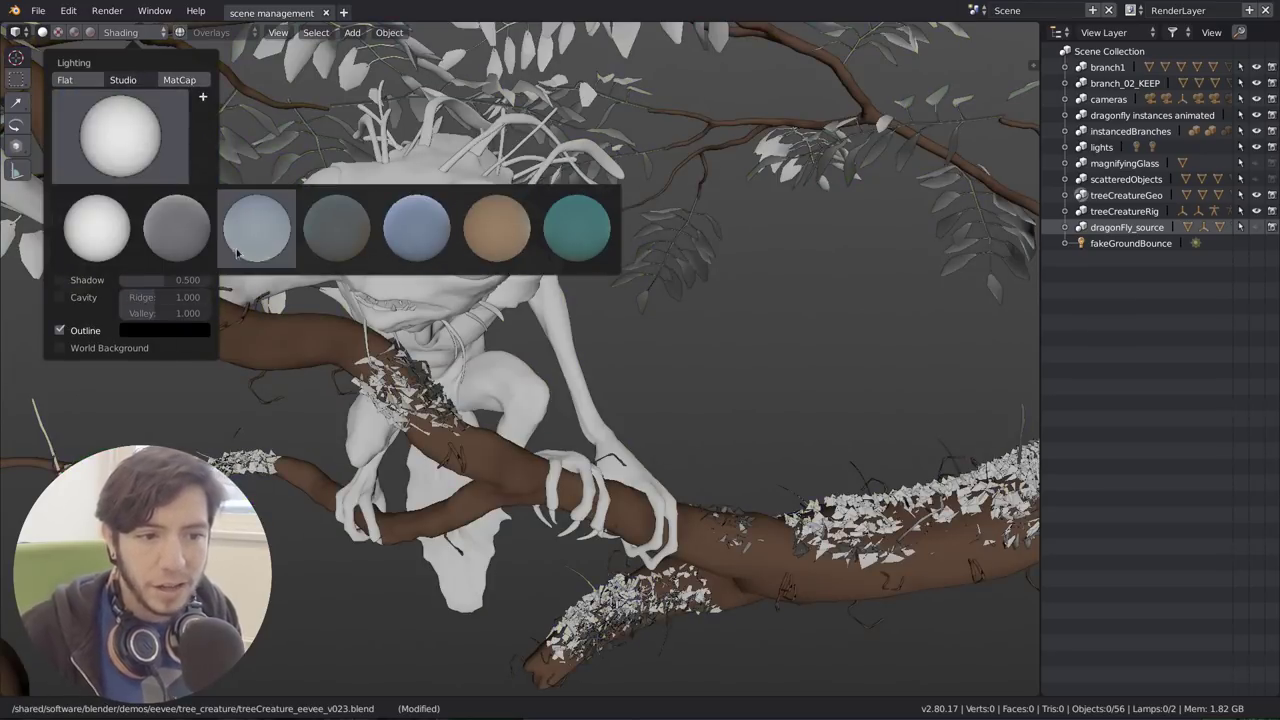
left_click(152, 232)
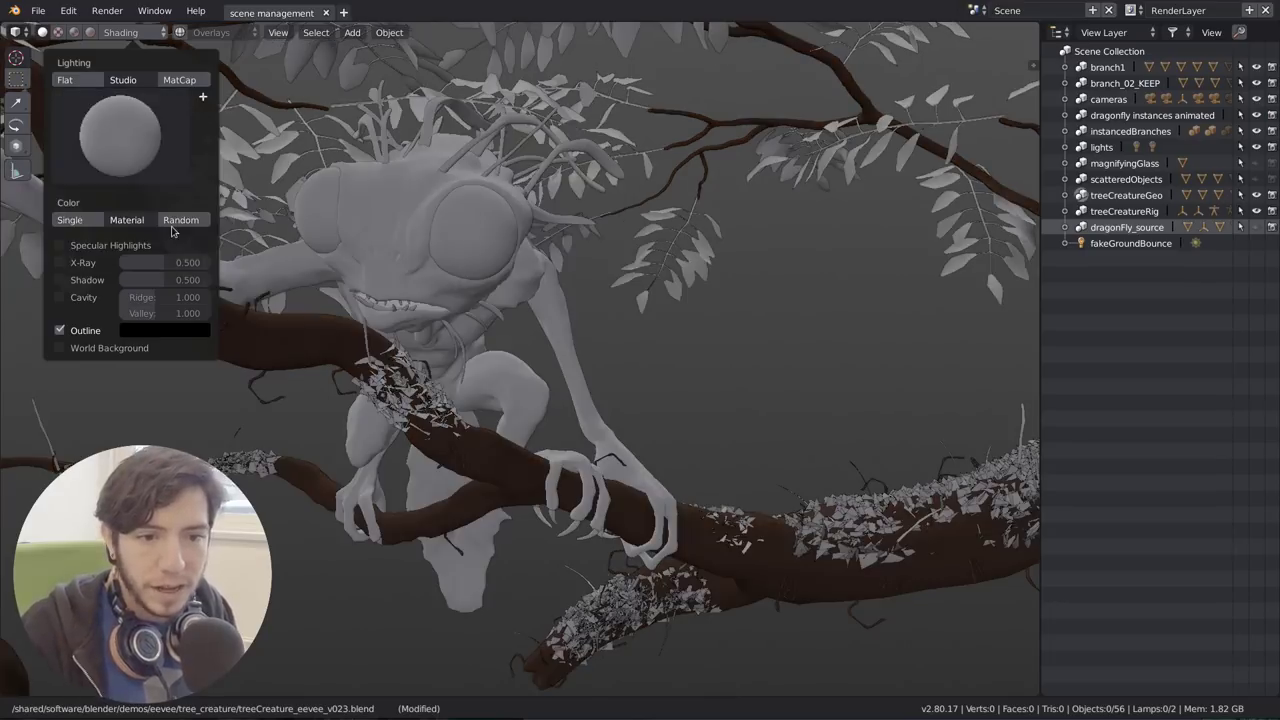
left_click(133, 131)
left_click(416, 228)
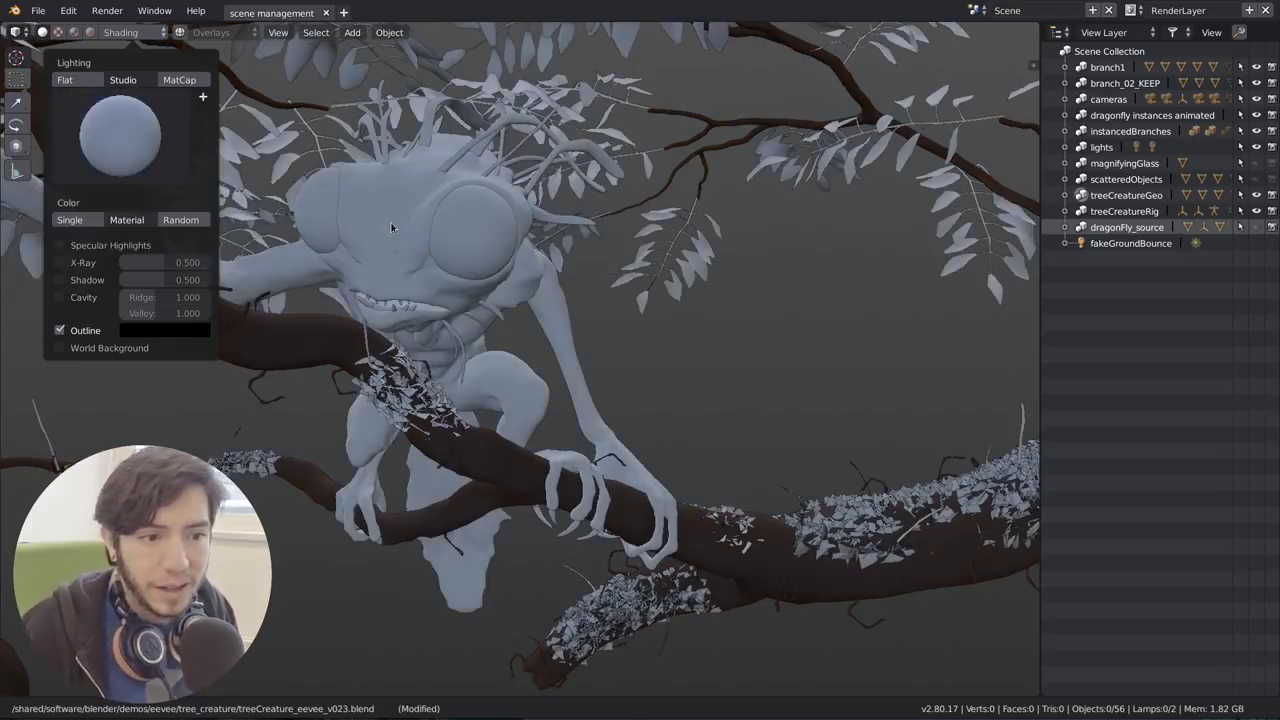
left_click(120, 135)
left_click(550, 222)
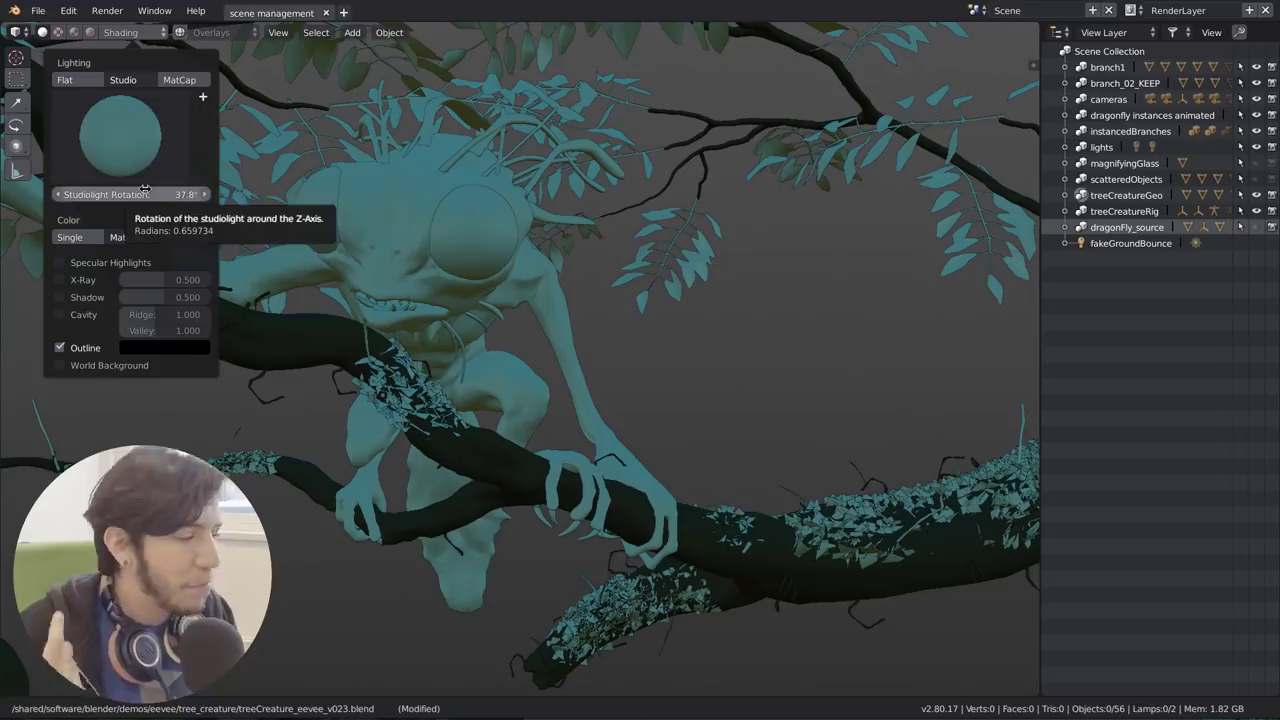
Step: Set the studio light back to the neutral grey one
left_click(130, 142)
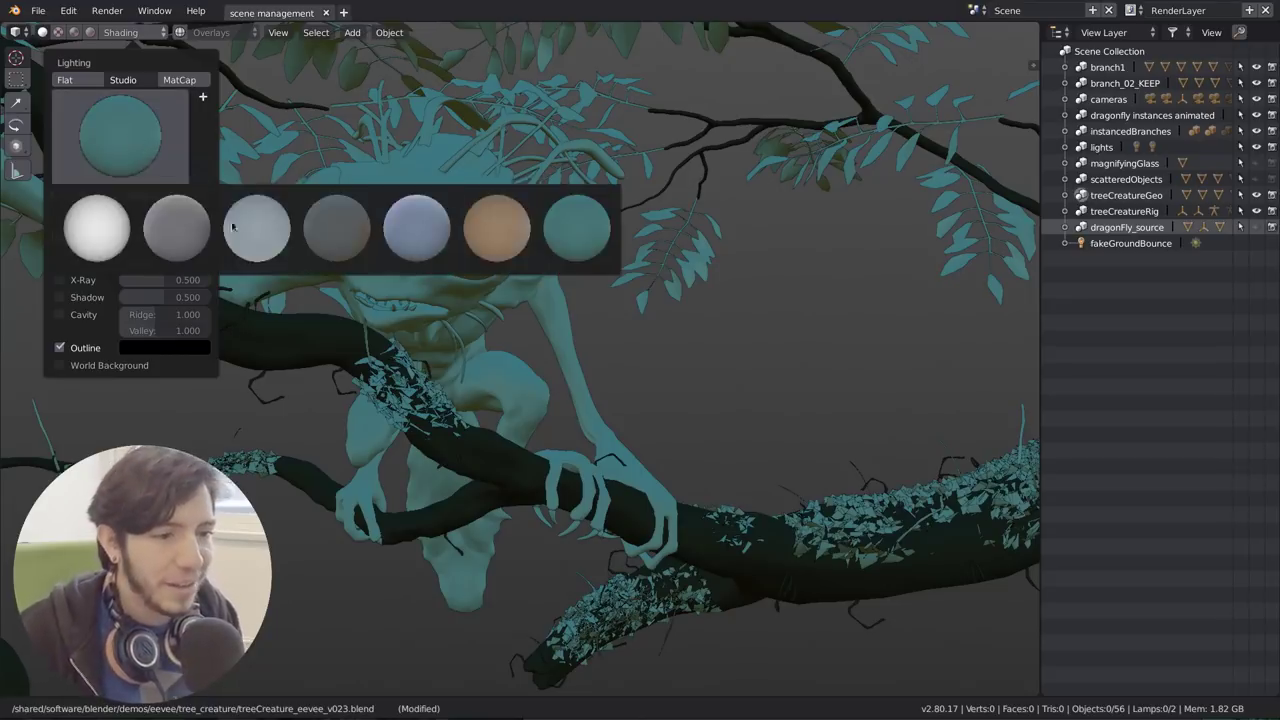
left_click(175, 226)
left_click(124, 121)
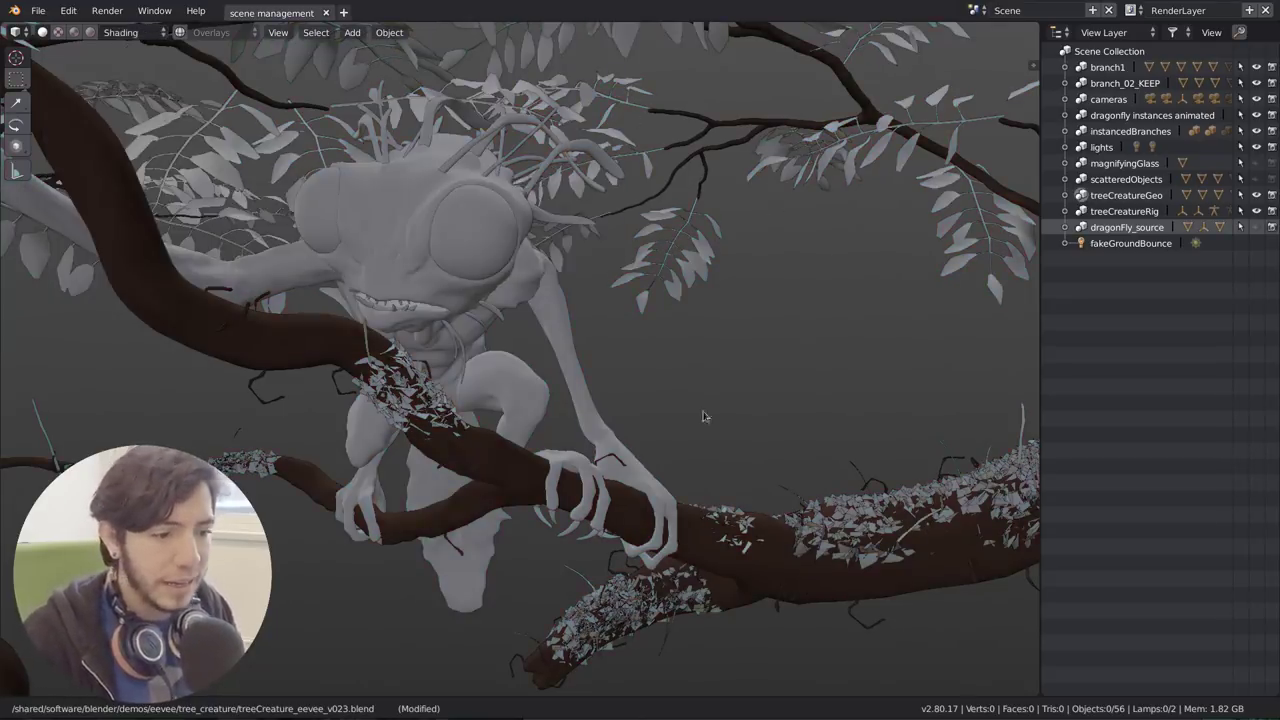
Step: Bring the user preferences window in front of the viewport and show the installed MatCaps
key("super")
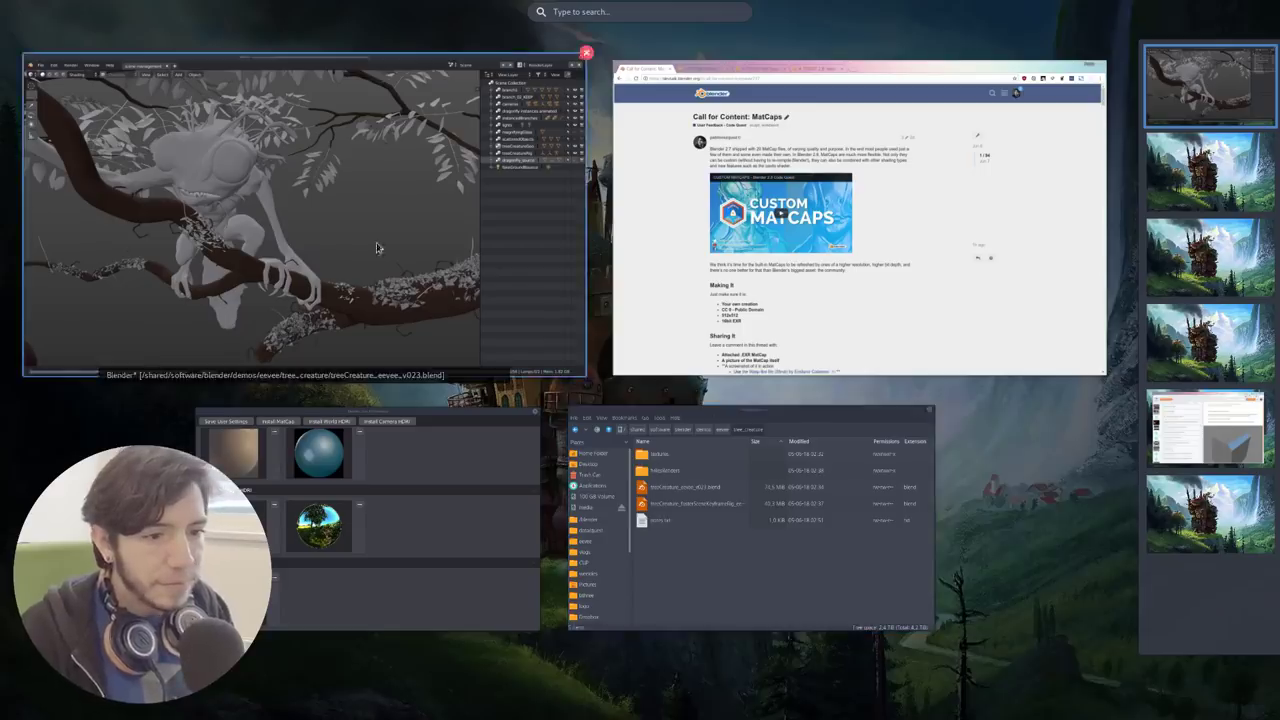
left_click(420, 470)
left_click_drag(835, 258, 934, 261)
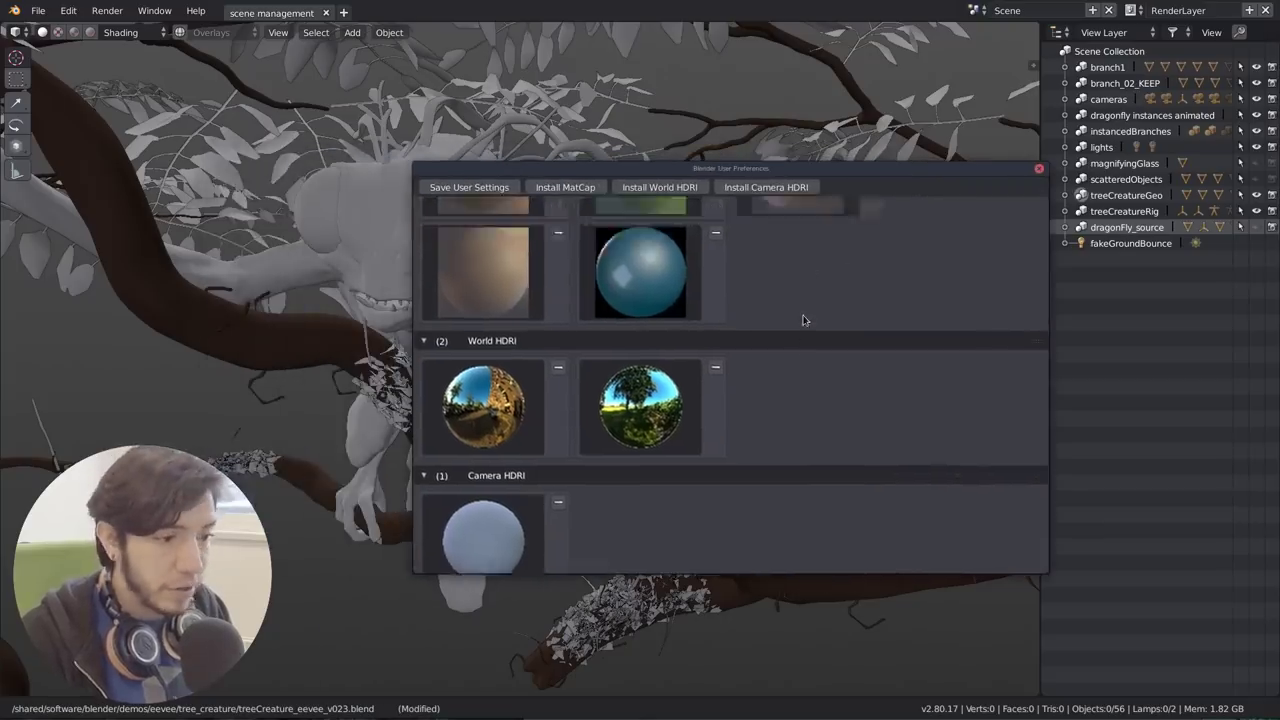
scroll(804, 318, "up", 5)
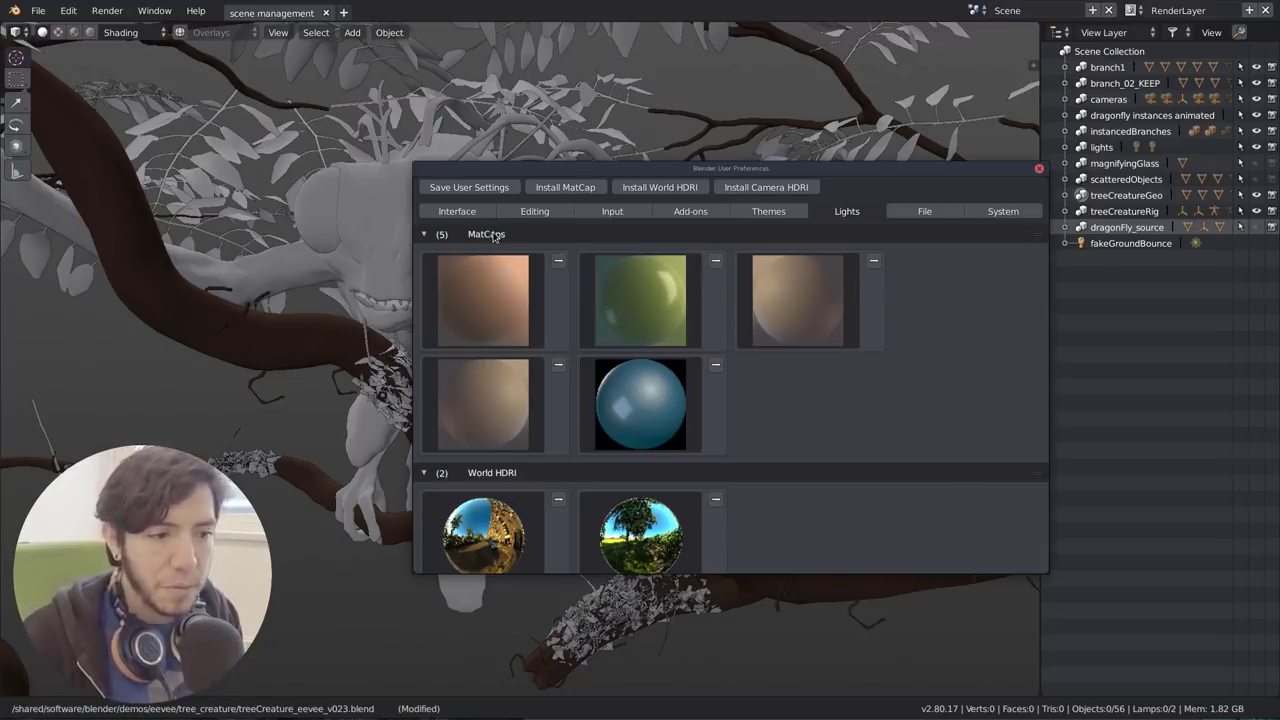
Step: Install "Allium Ursinum Diffuse.jpg" as a custom MatCap, remove it again, and return to the viewport
left_click(565, 187)
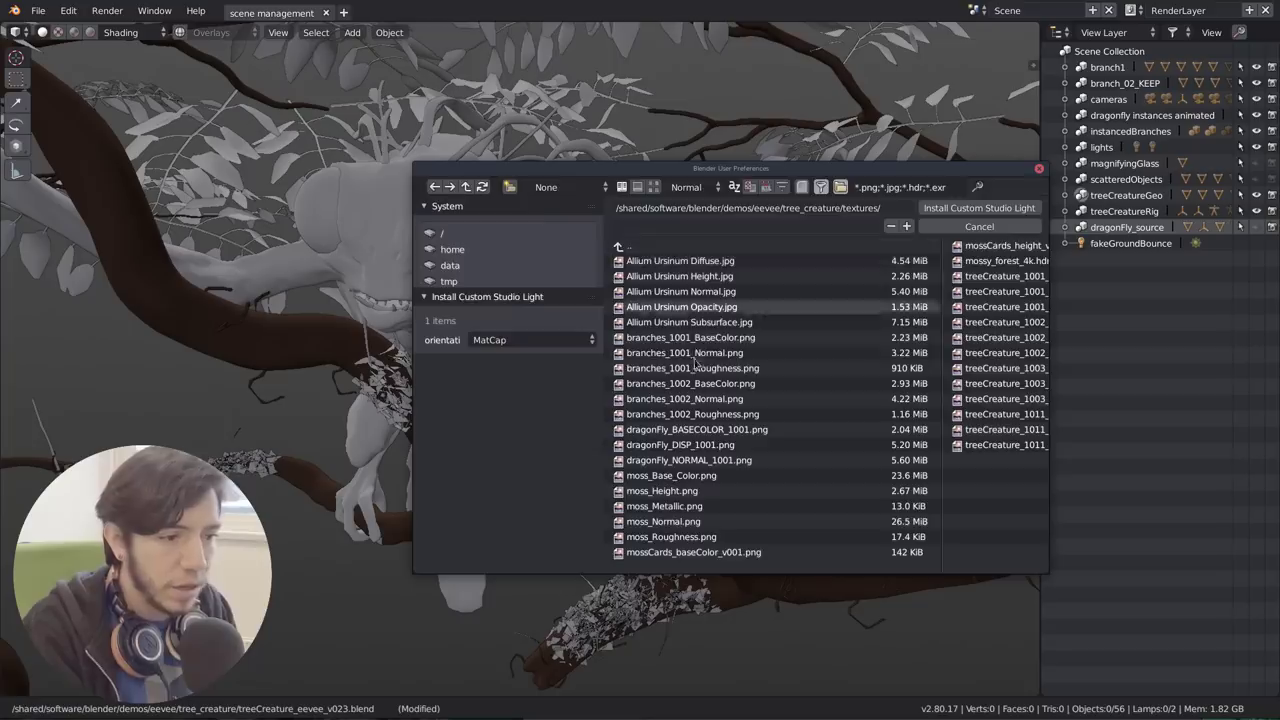
key("Escape")
left_click(565, 187)
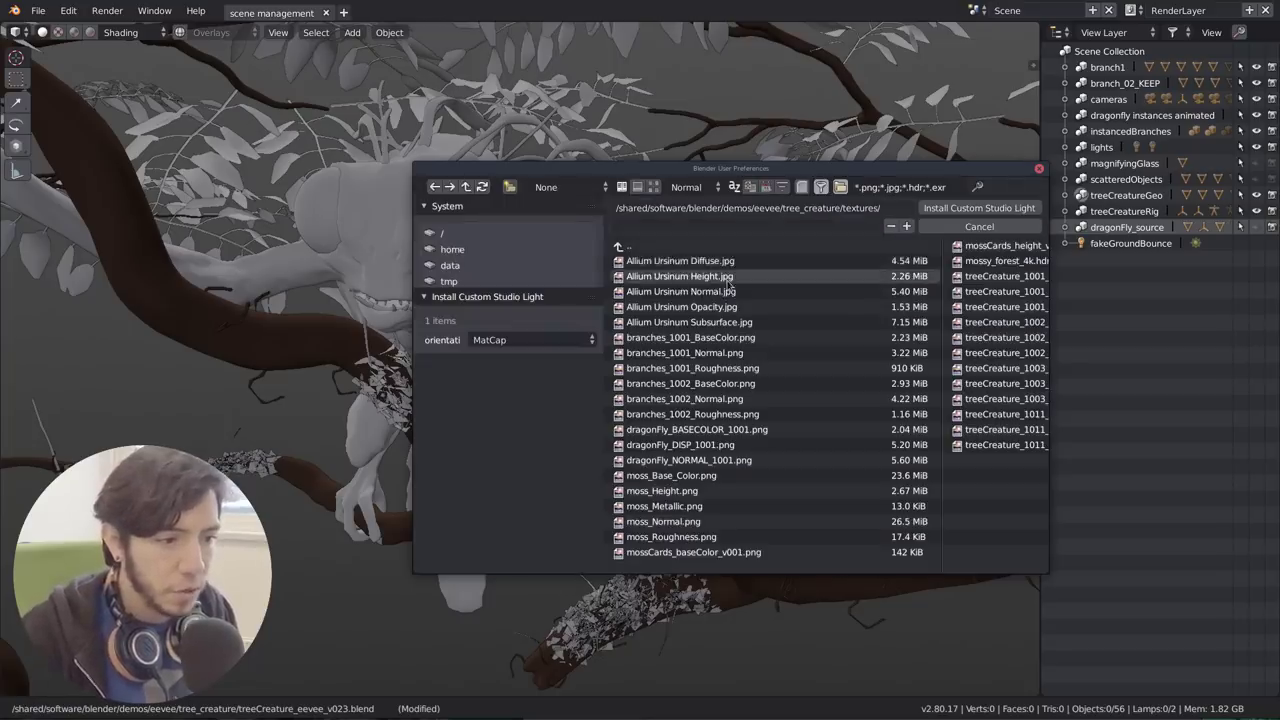
left_click(686, 262)
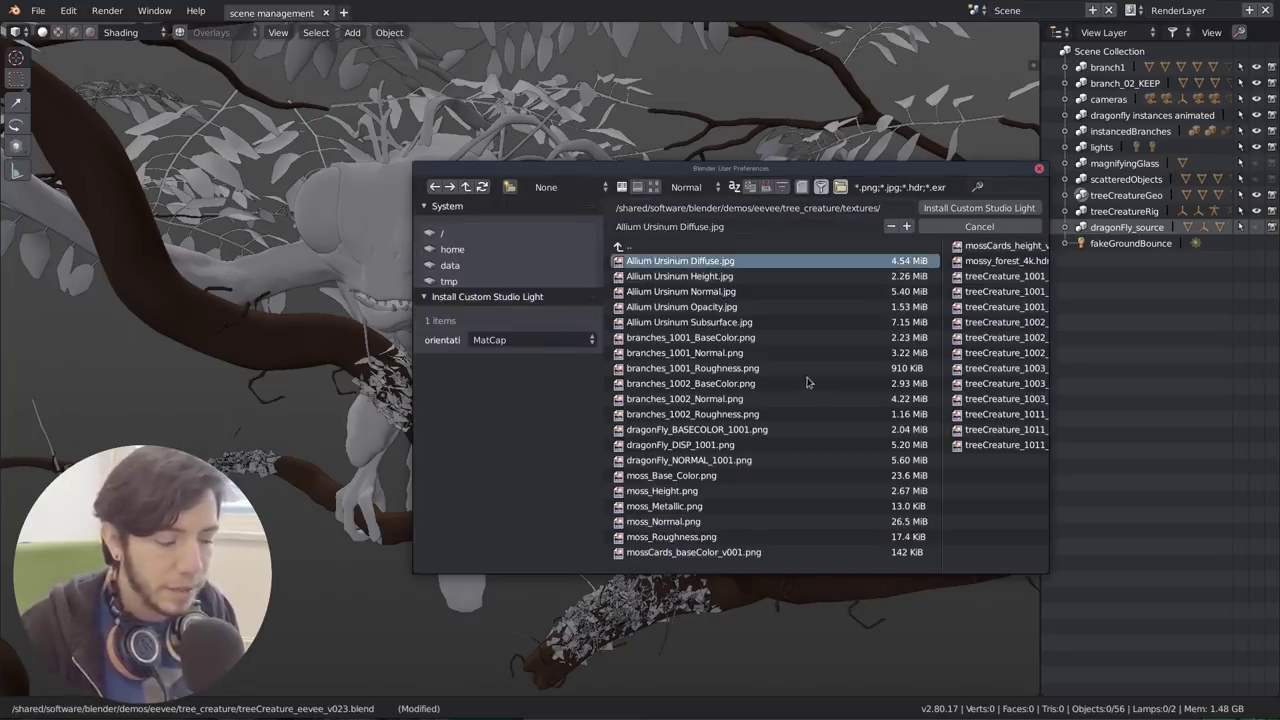
key("Return")
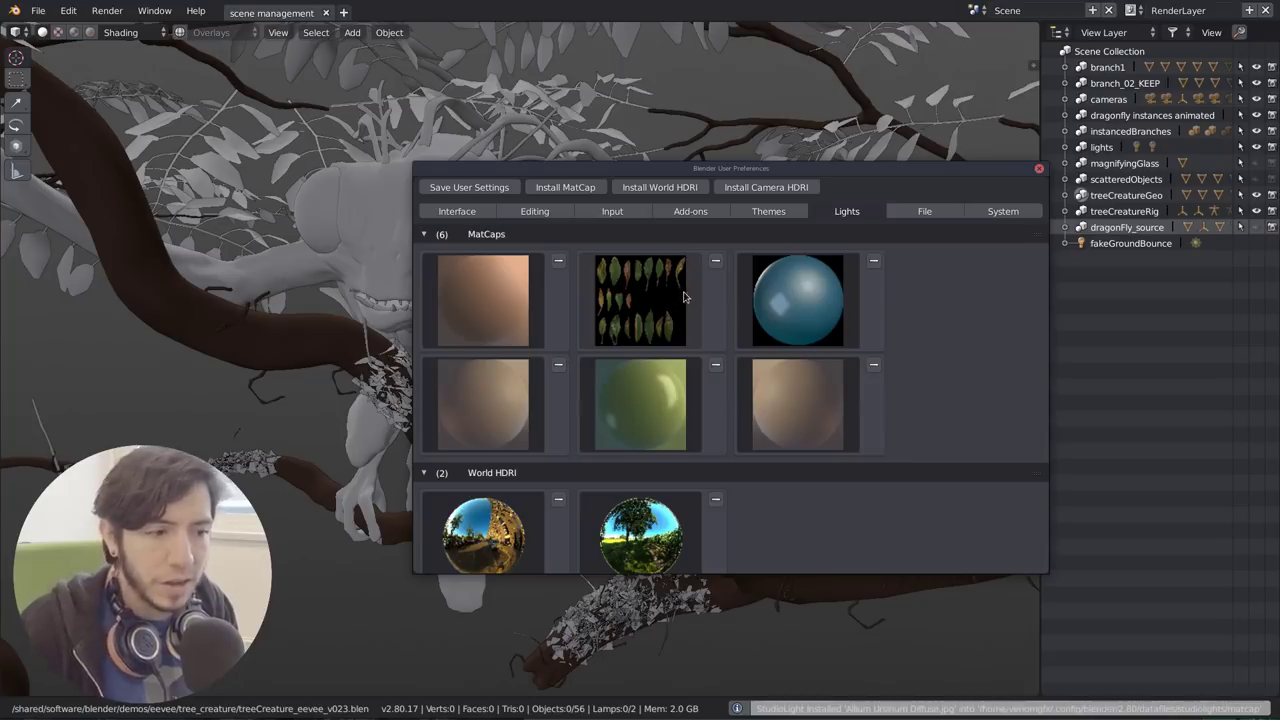
scroll(690, 295, "down", 1)
scroll(700, 285, "up", 1)
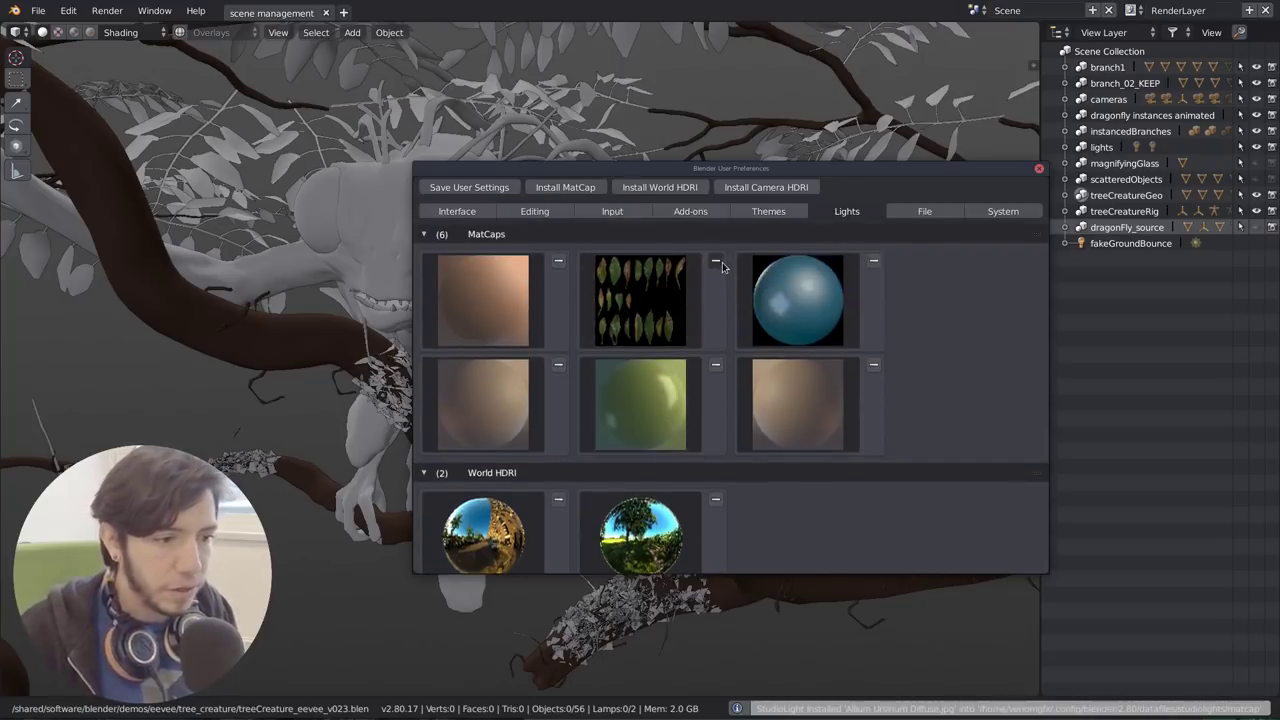
left_click(716, 262)
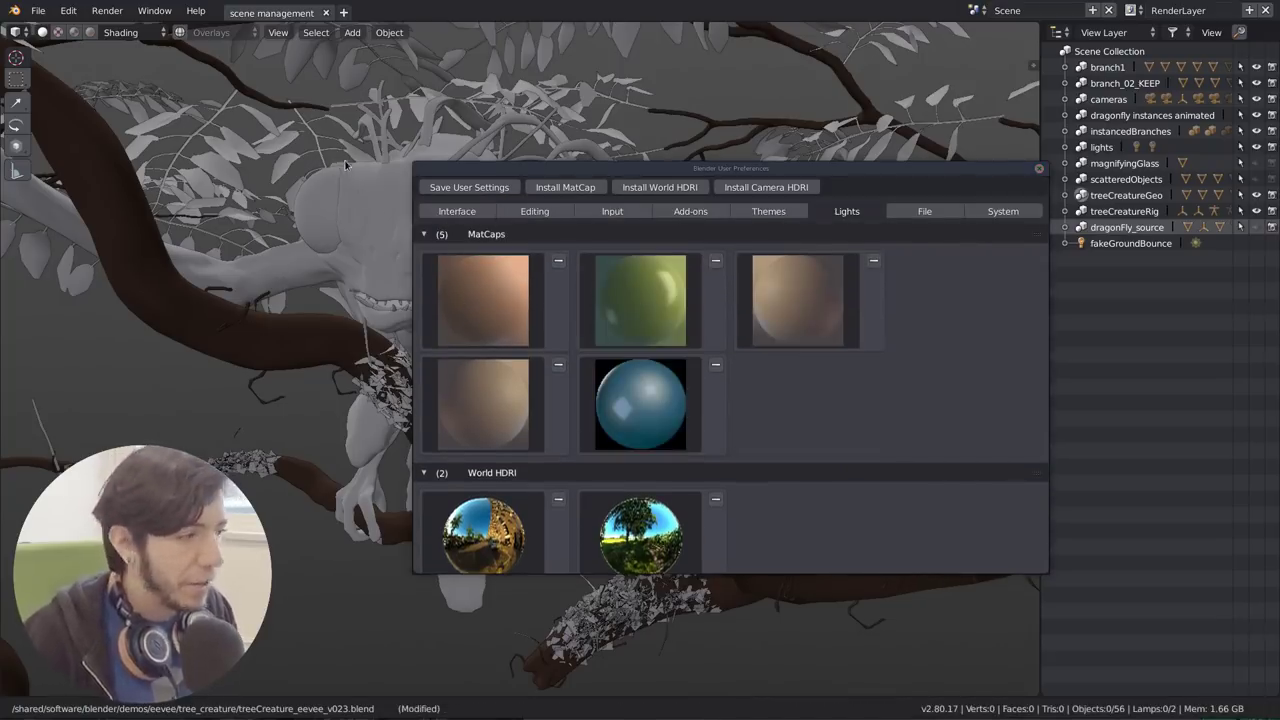
left_click(448, 20)
Step: Switch the viewport lighting to MatCap and look through the available MatCaps, keeping the green one
left_click(158, 32)
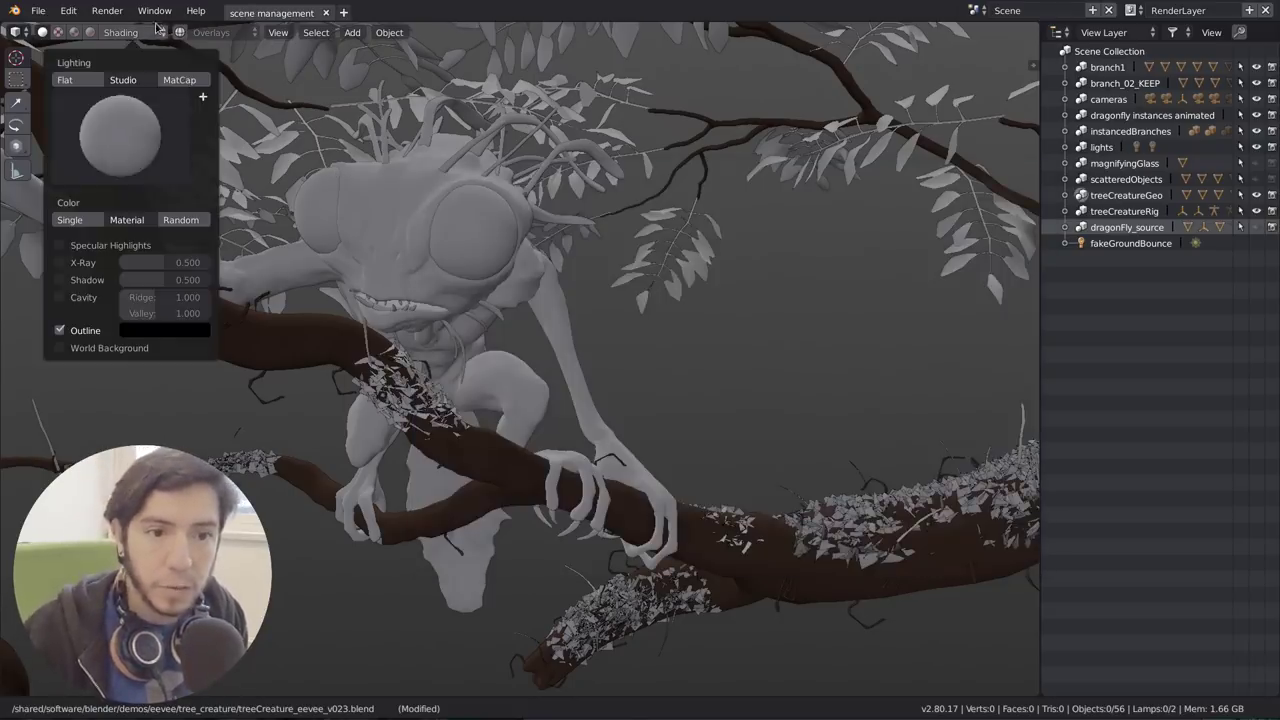
left_click(180, 81)
left_click(127, 141)
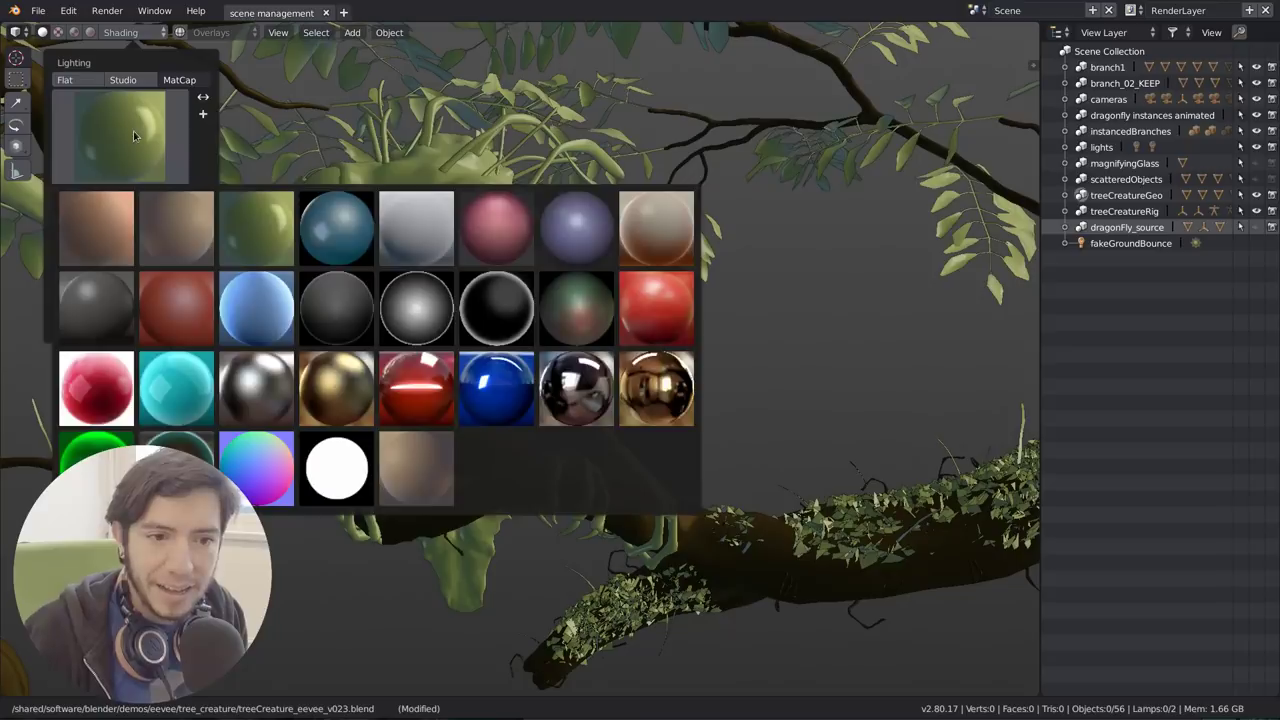
left_click(132, 129)
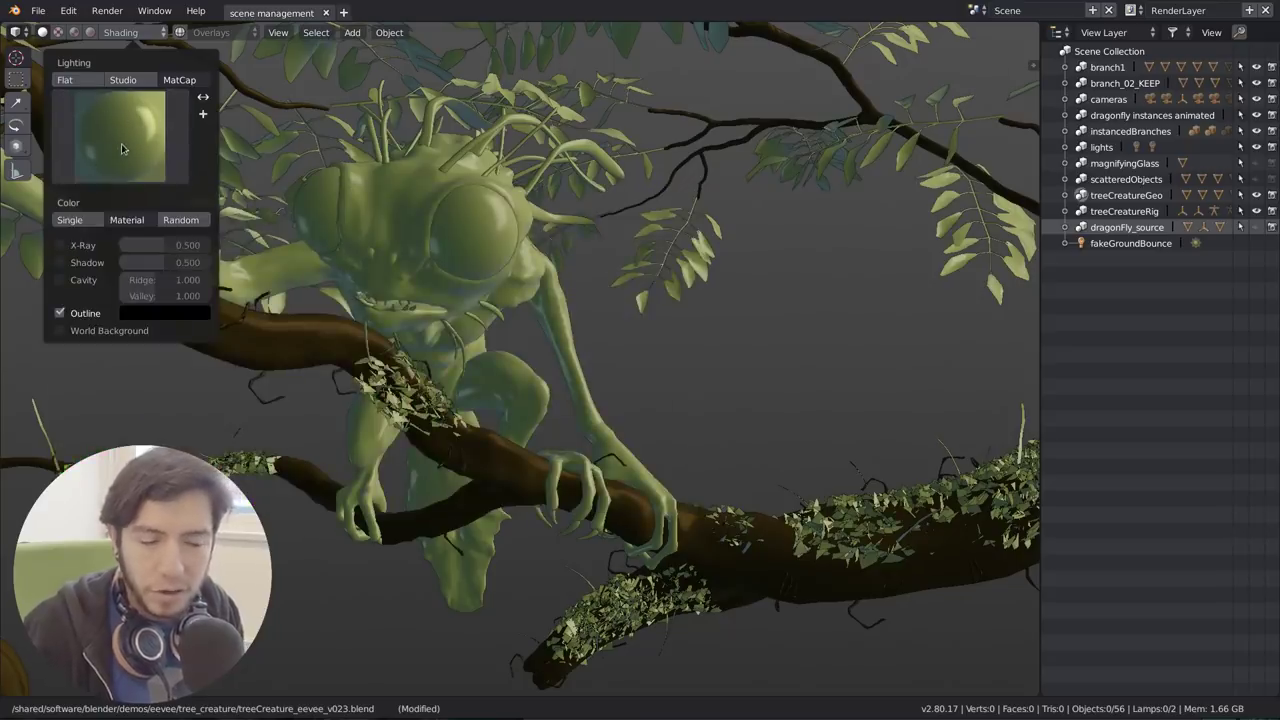
Step: Flip the green MatCap horizontally and restore its original direction
left_click(203, 100)
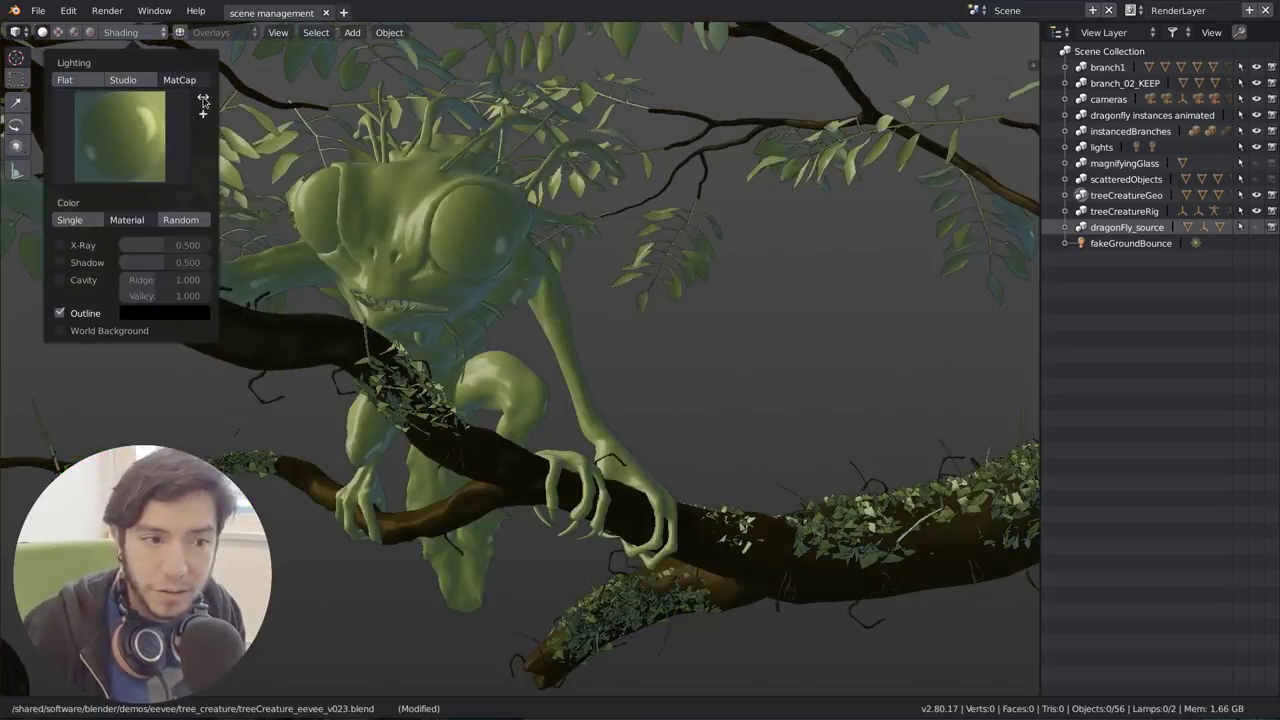
left_click(203, 100)
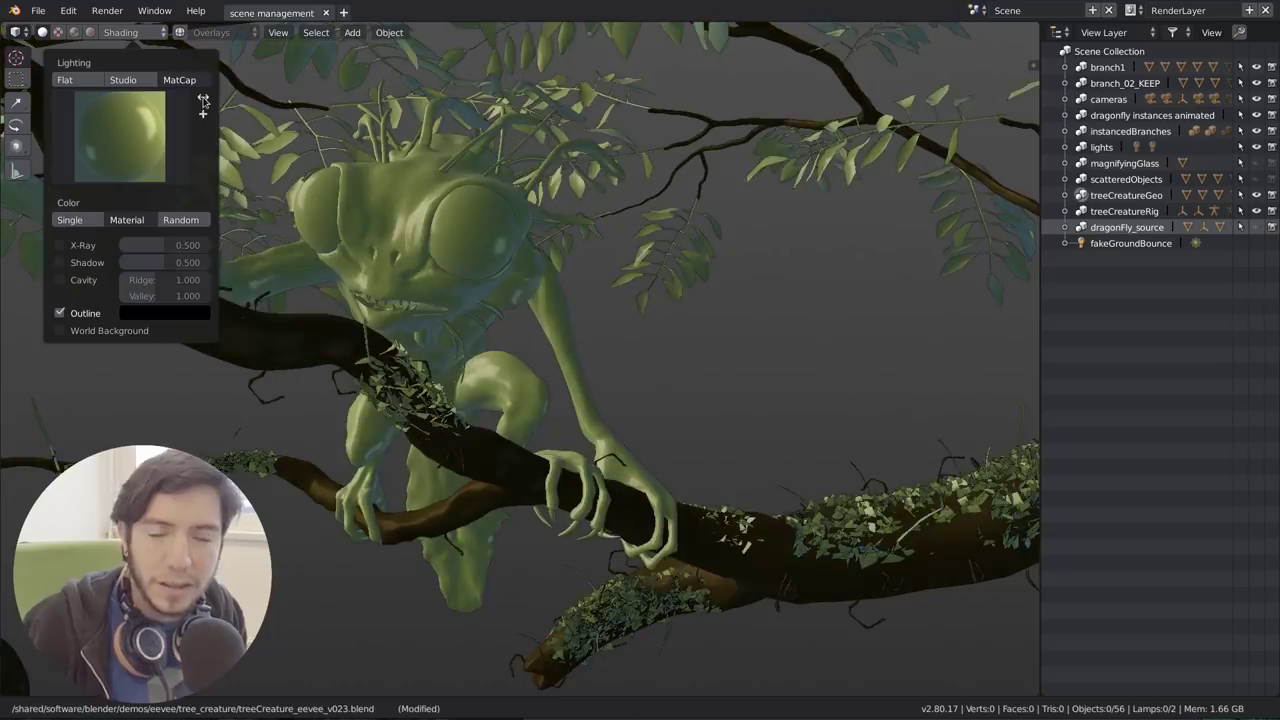
left_click(203, 100)
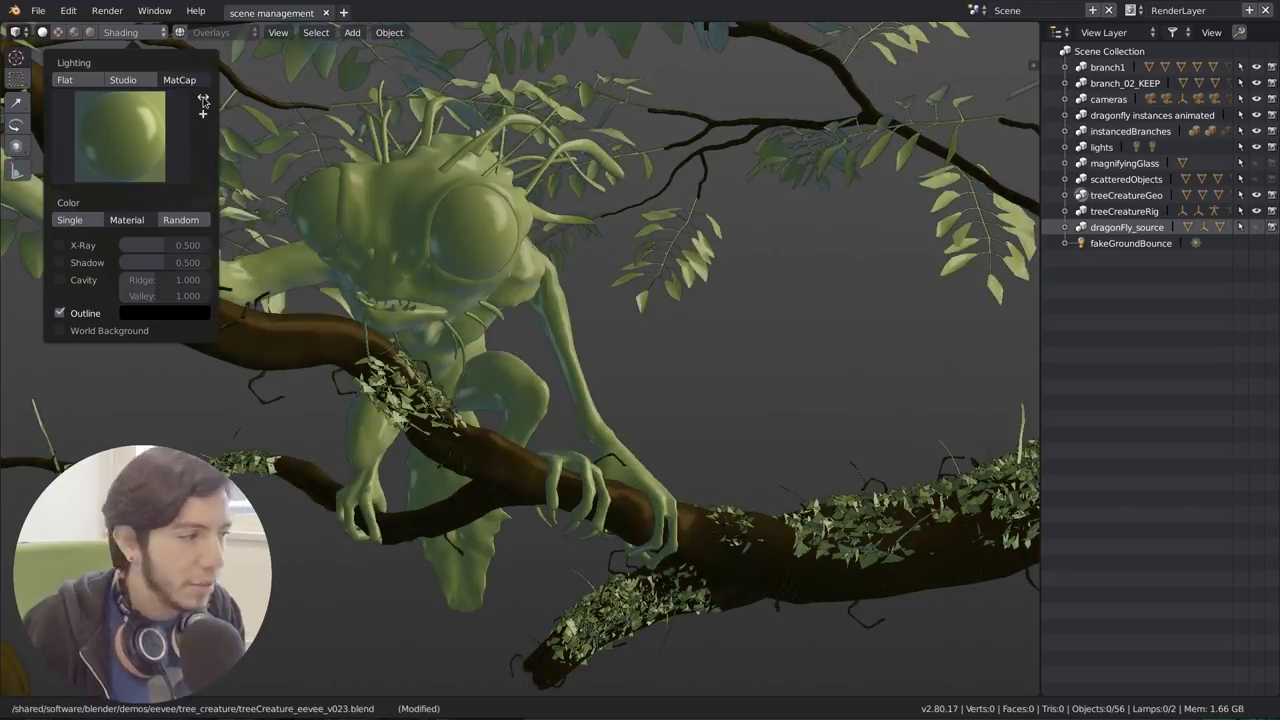
Step: Apply the glossy dark blue MatCap and view the creature from a new angle
left_click(147, 128)
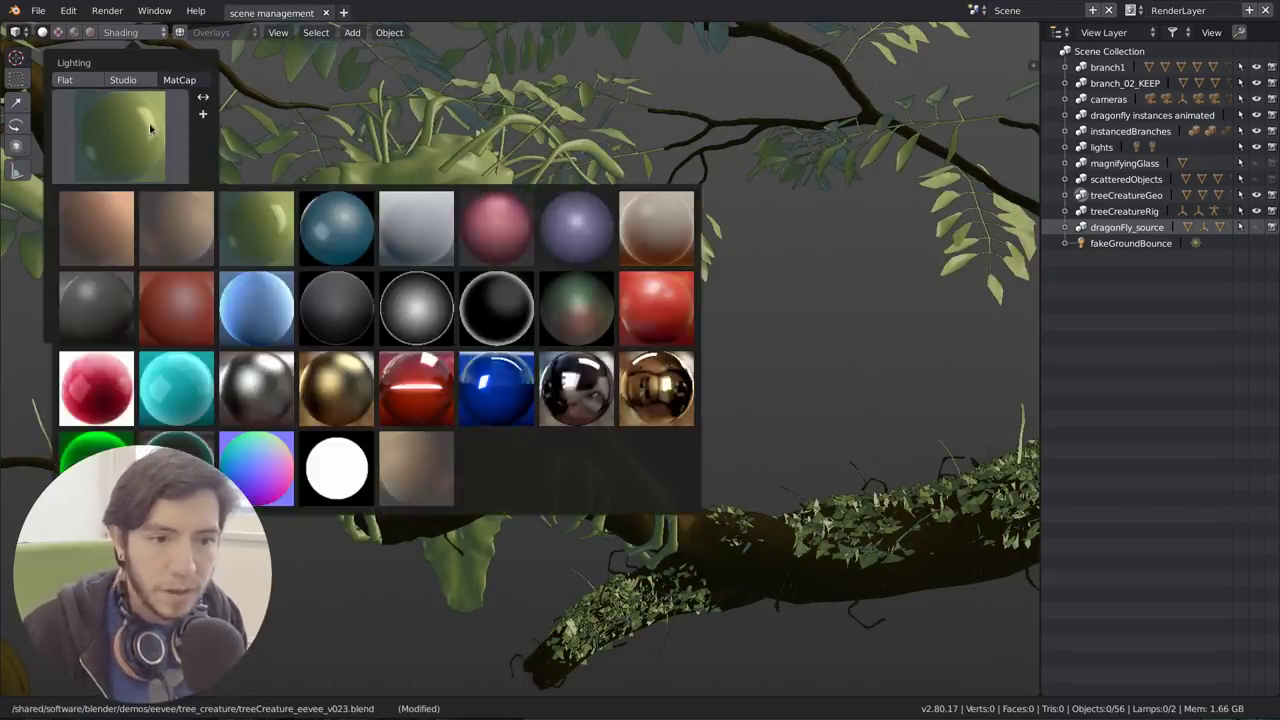
left_click(312, 240)
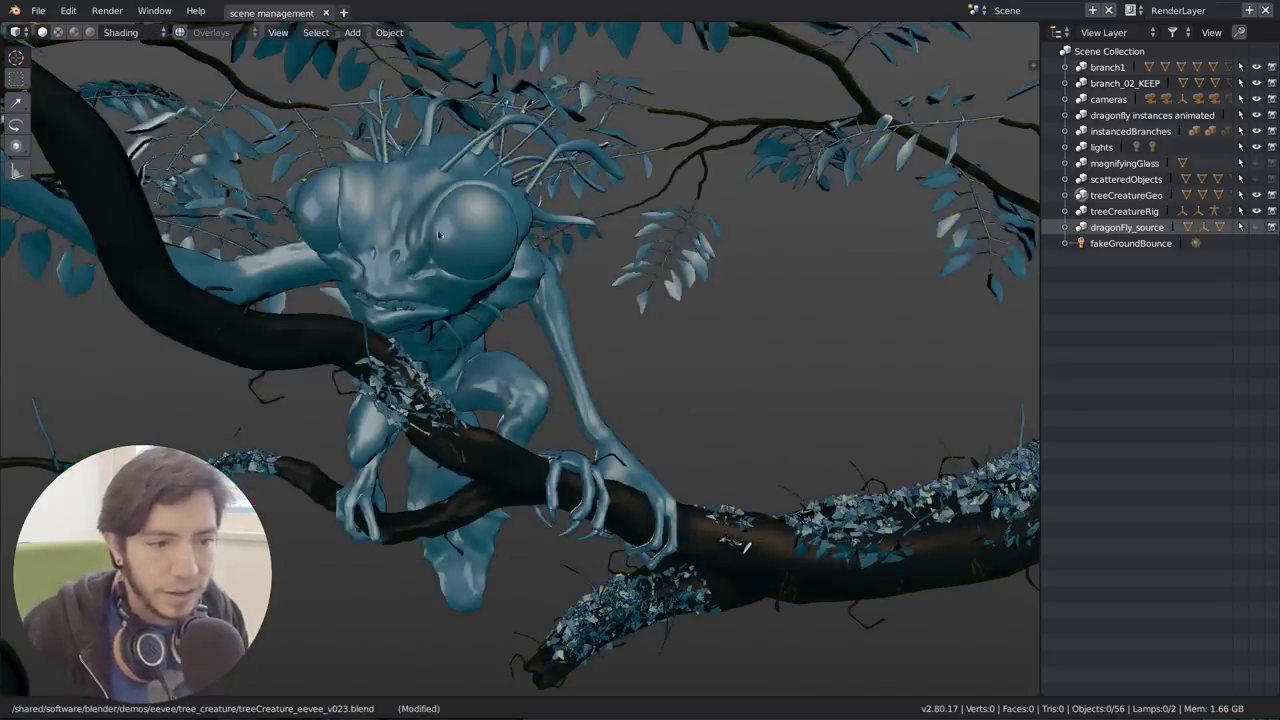
middle_click_drag(465, 247, 492, 211)
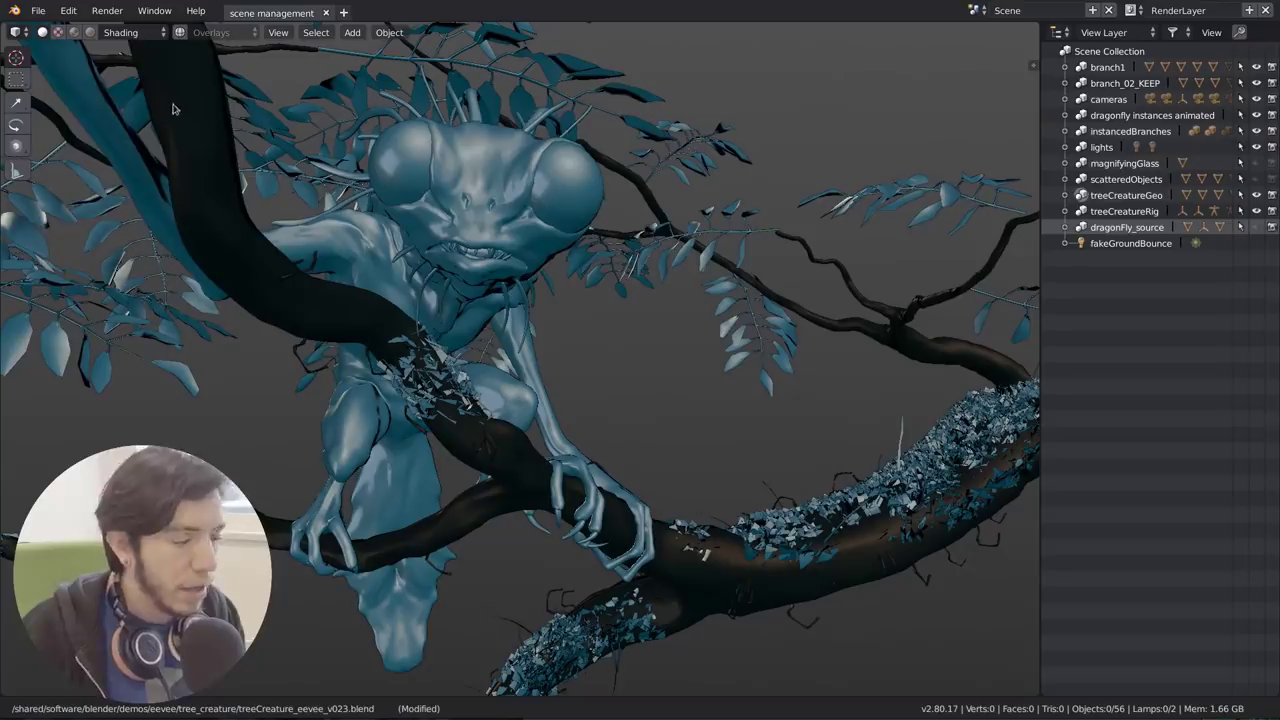
Step: Flip the blue MatCap back and forth to compare its highlight direction on the creature
left_click(134, 34)
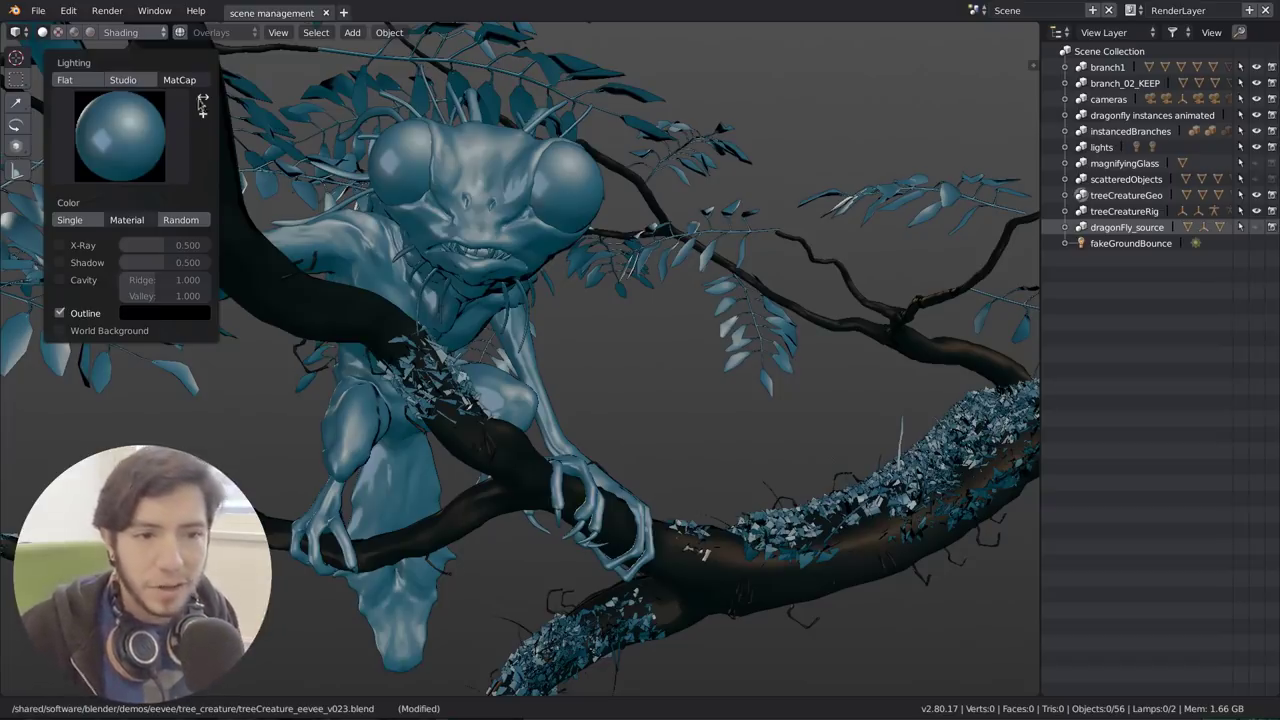
left_click(203, 98)
left_click(203, 98)
left_click(203, 98)
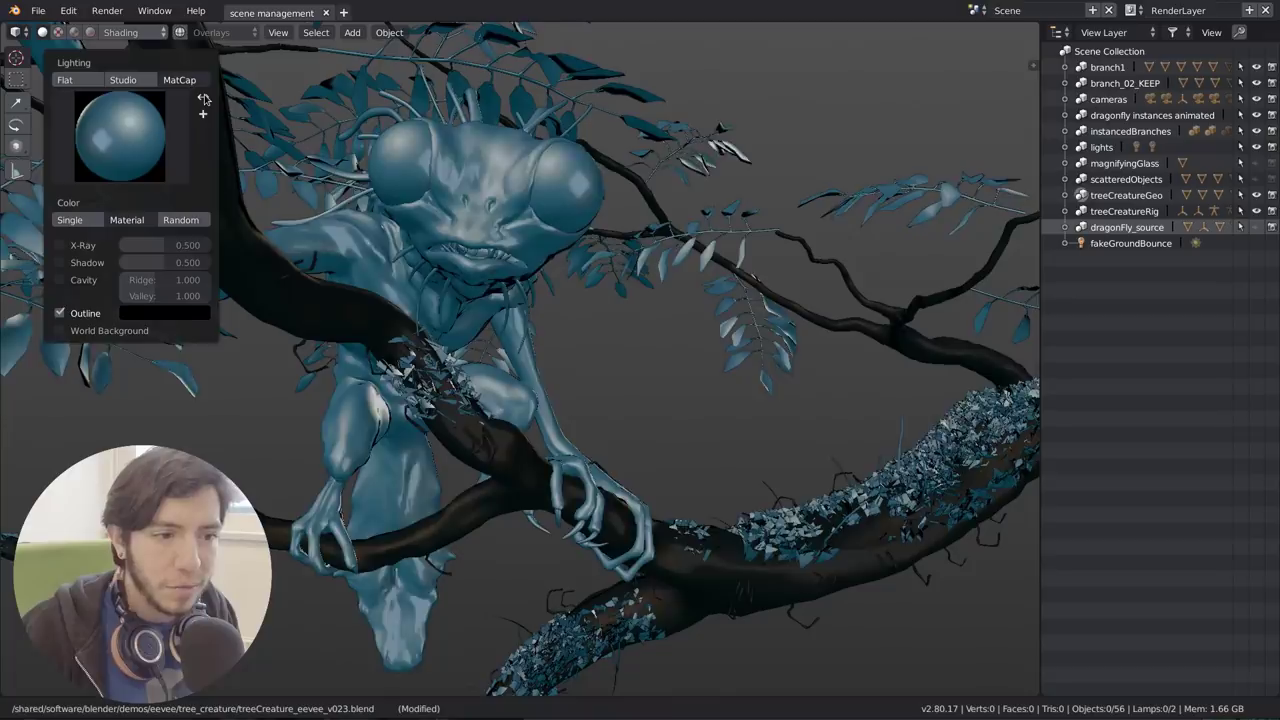
left_click(203, 98)
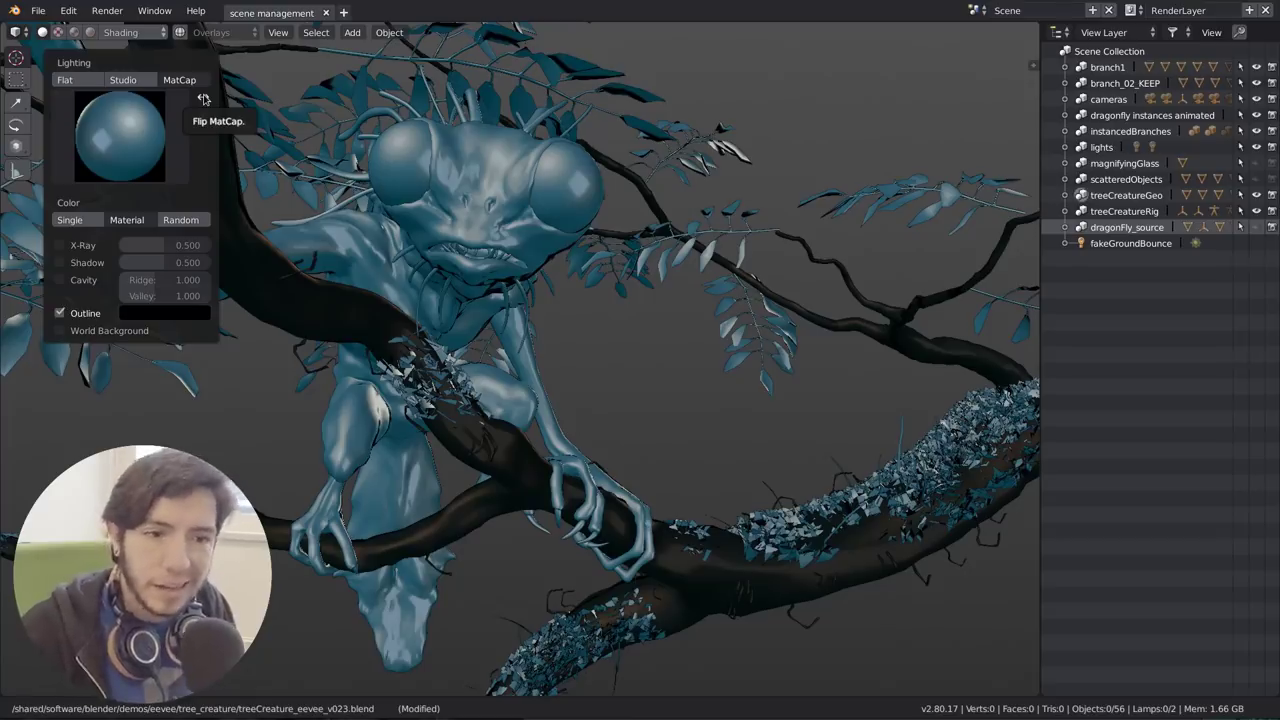
left_click(203, 98)
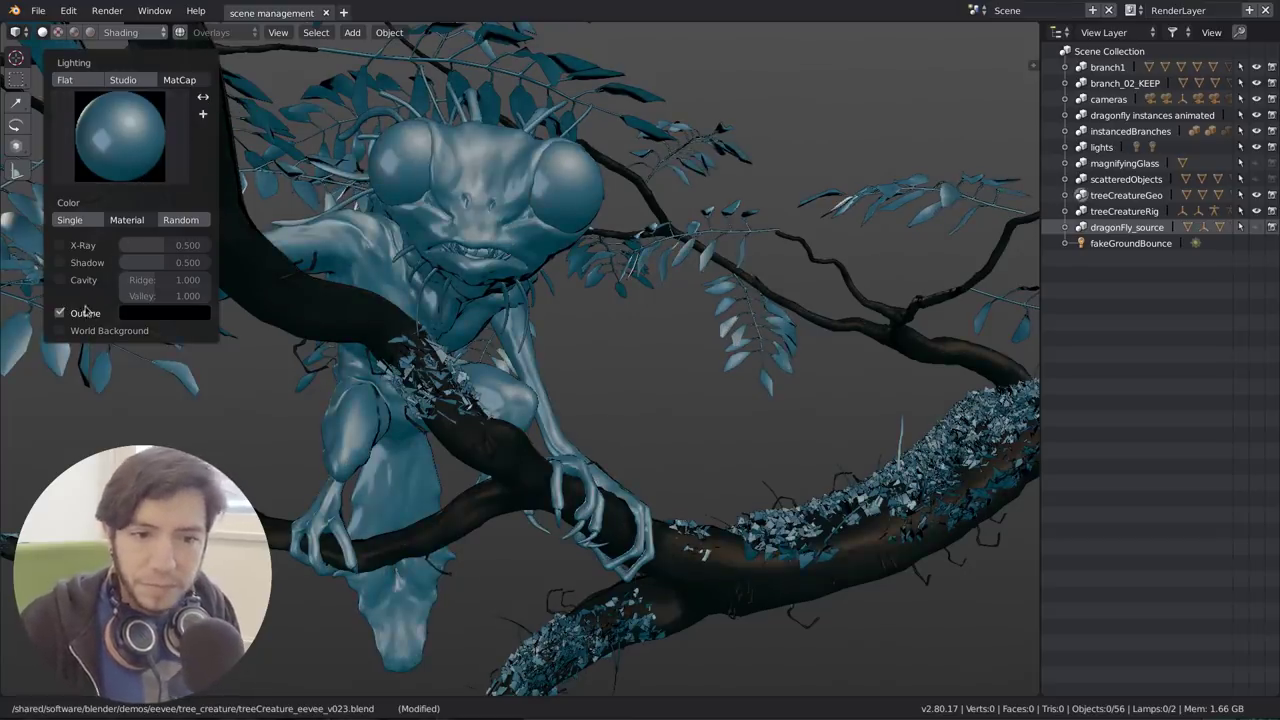
Step: Compare the Studio and Flat lighting modes with the blue MatCap and return to MatCap lighting
left_click(140, 82)
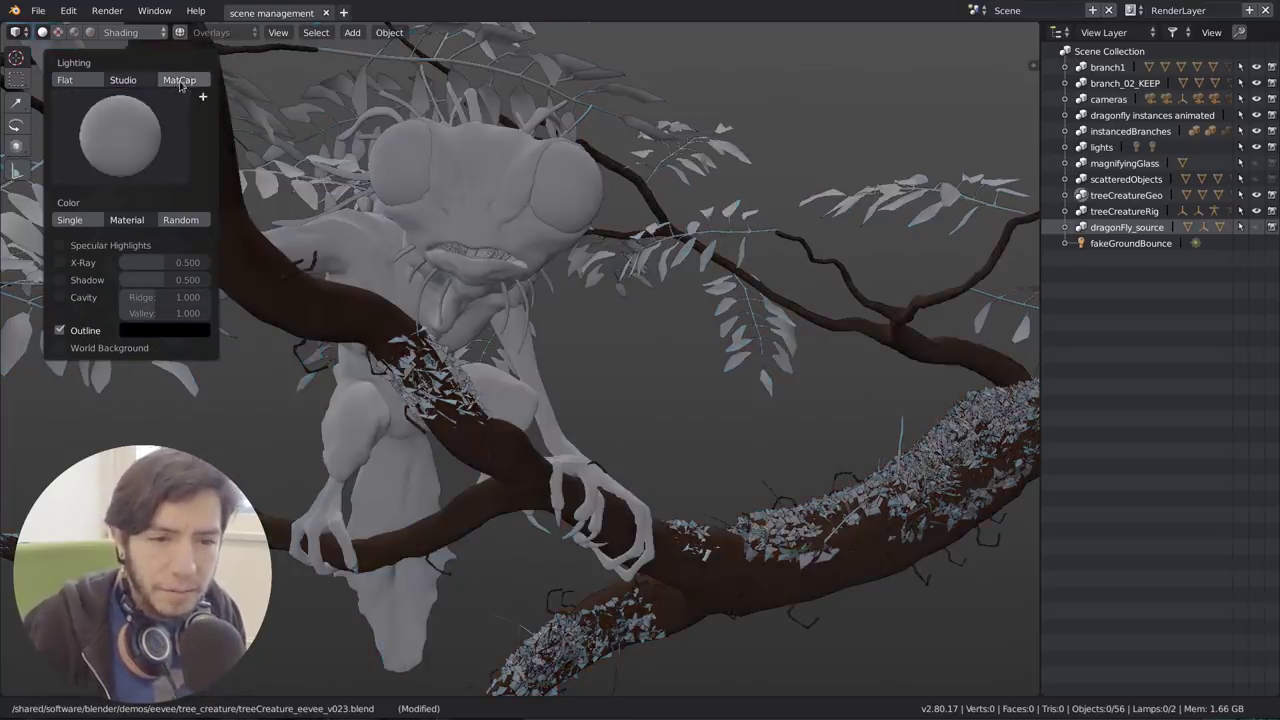
left_click(180, 82)
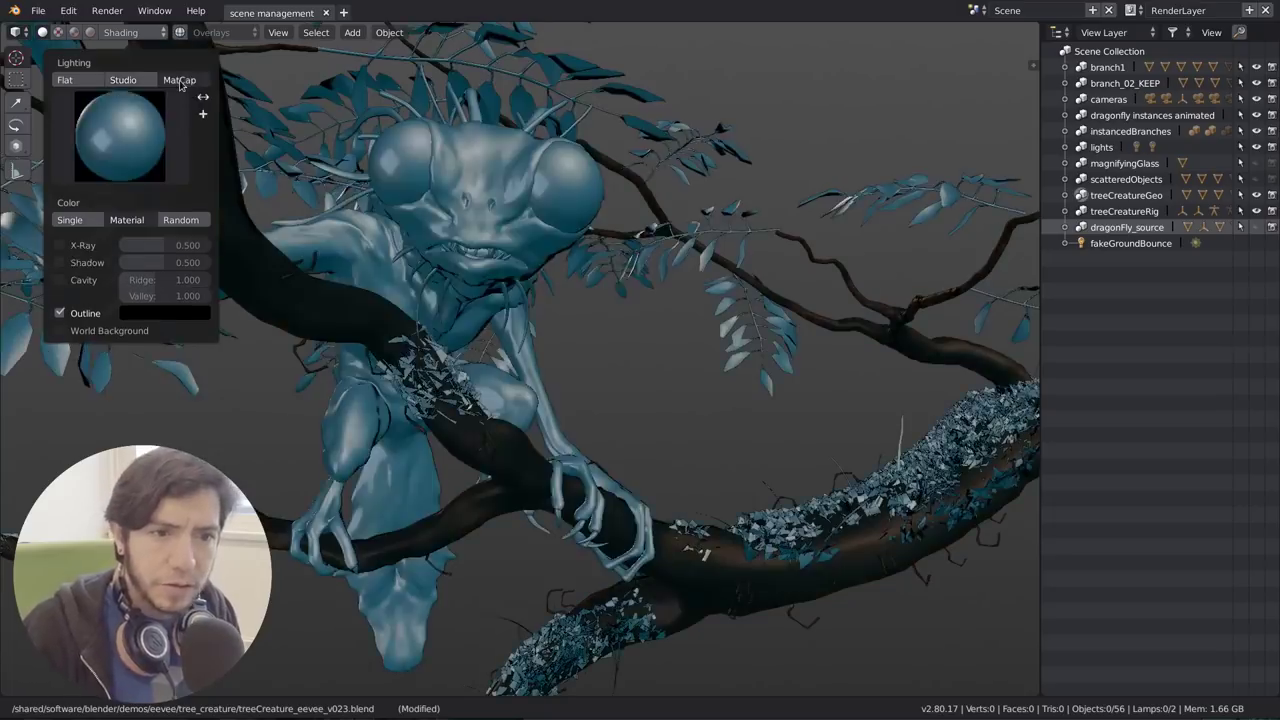
left_click(150, 160)
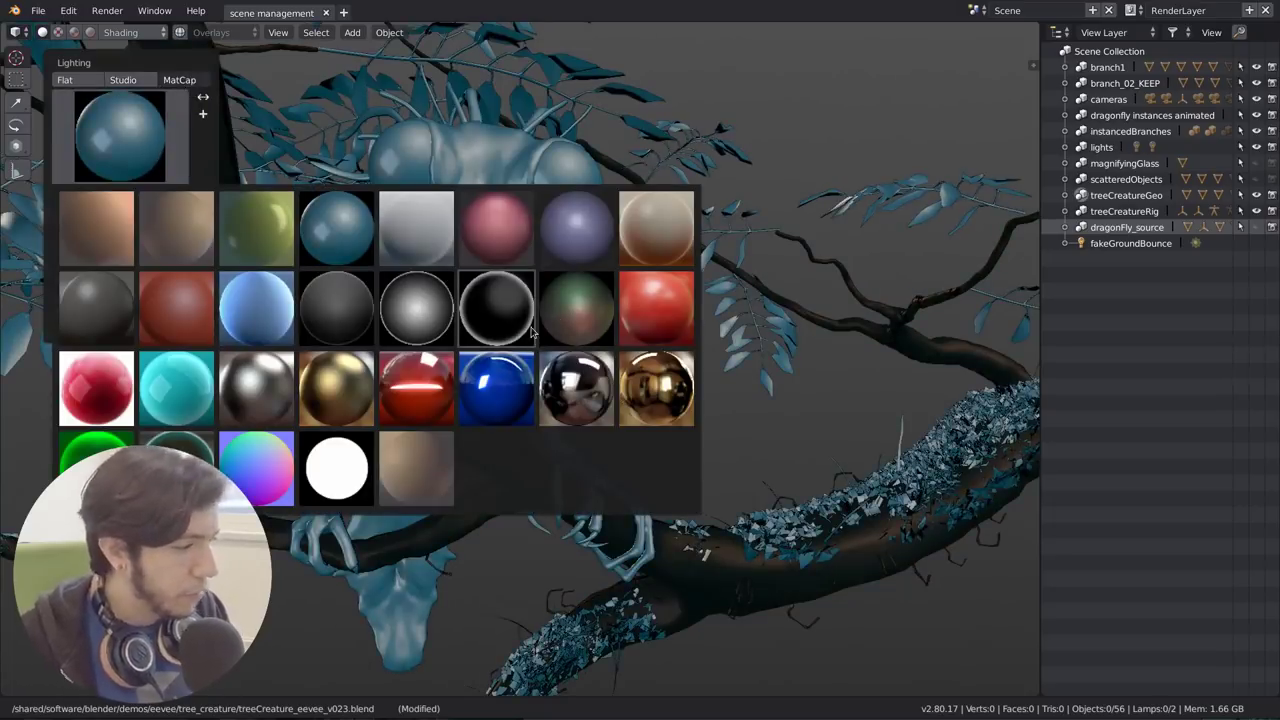
left_click(182, 86)
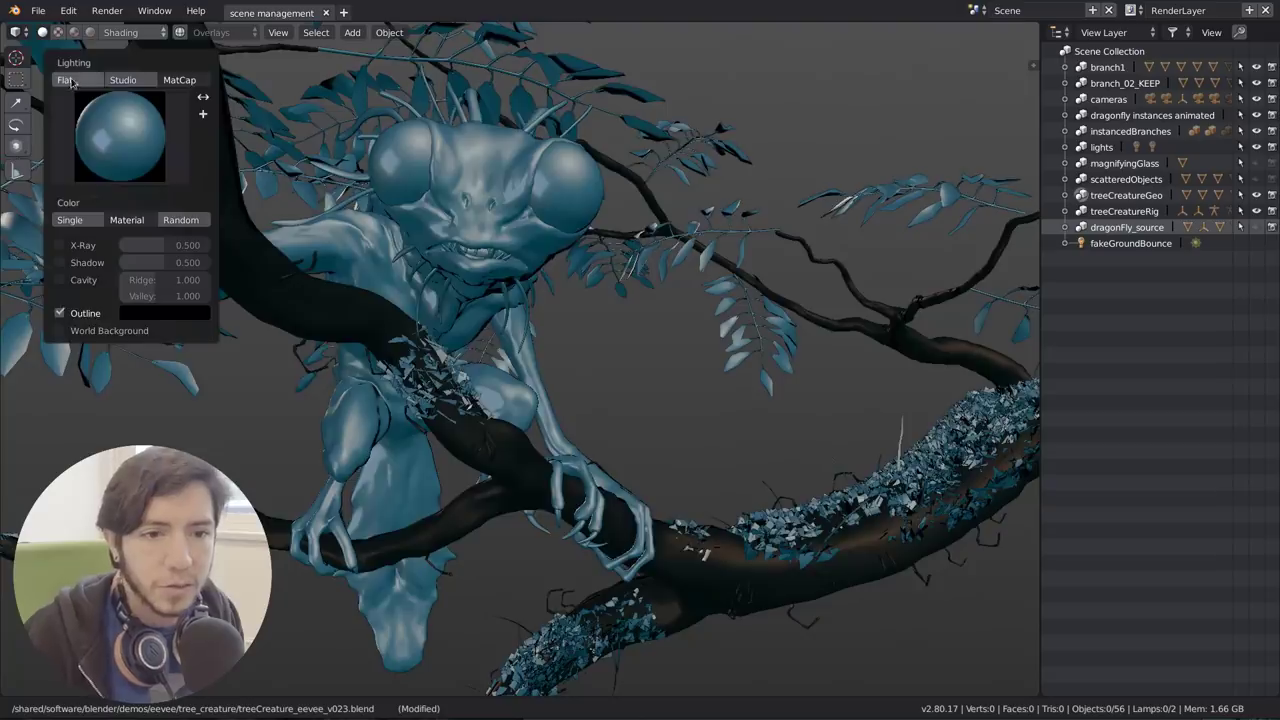
left_click(68, 81)
left_click(185, 80)
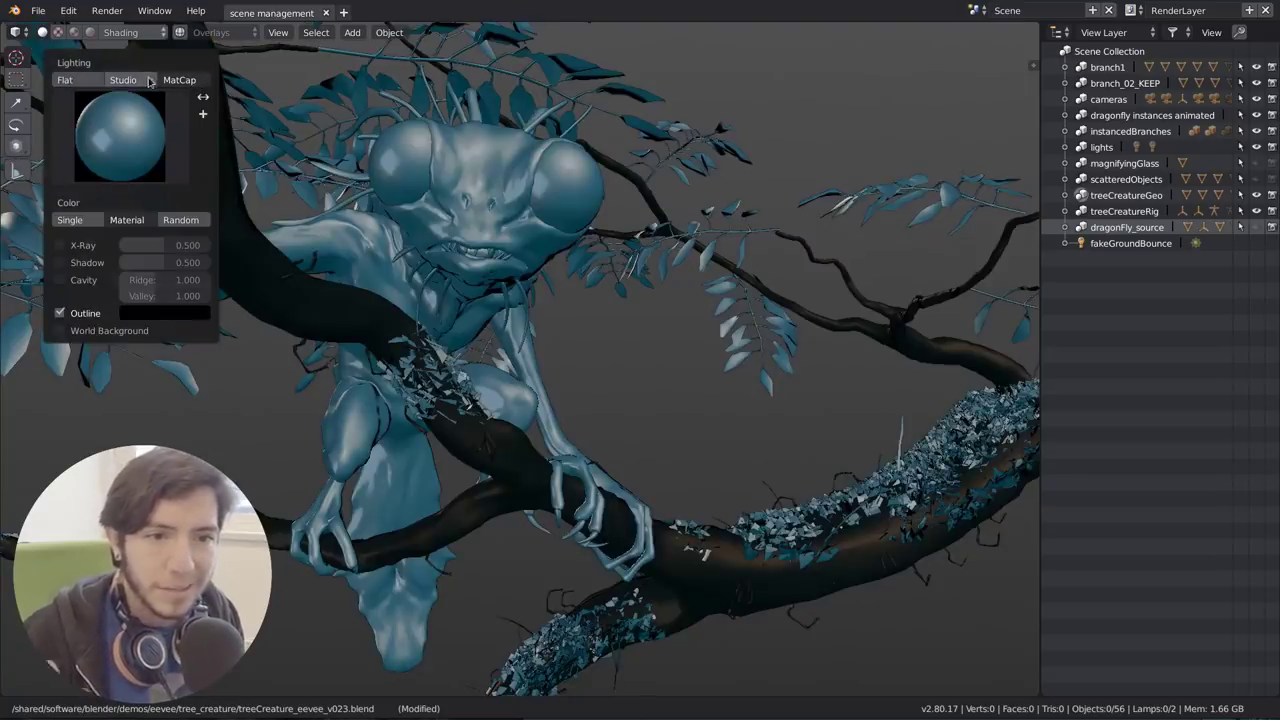
Step: Switch to the web browser with the "Call for Content: MatCaps" forum thread
key("super")
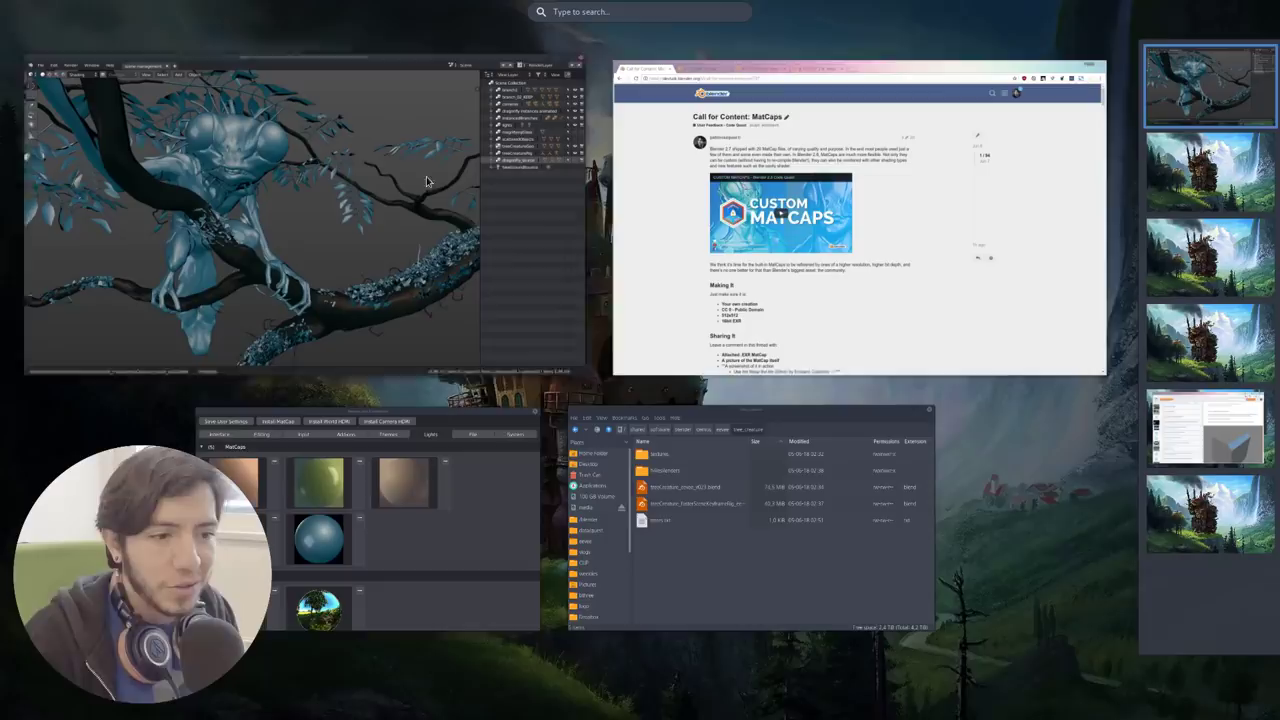
left_click(612, 360)
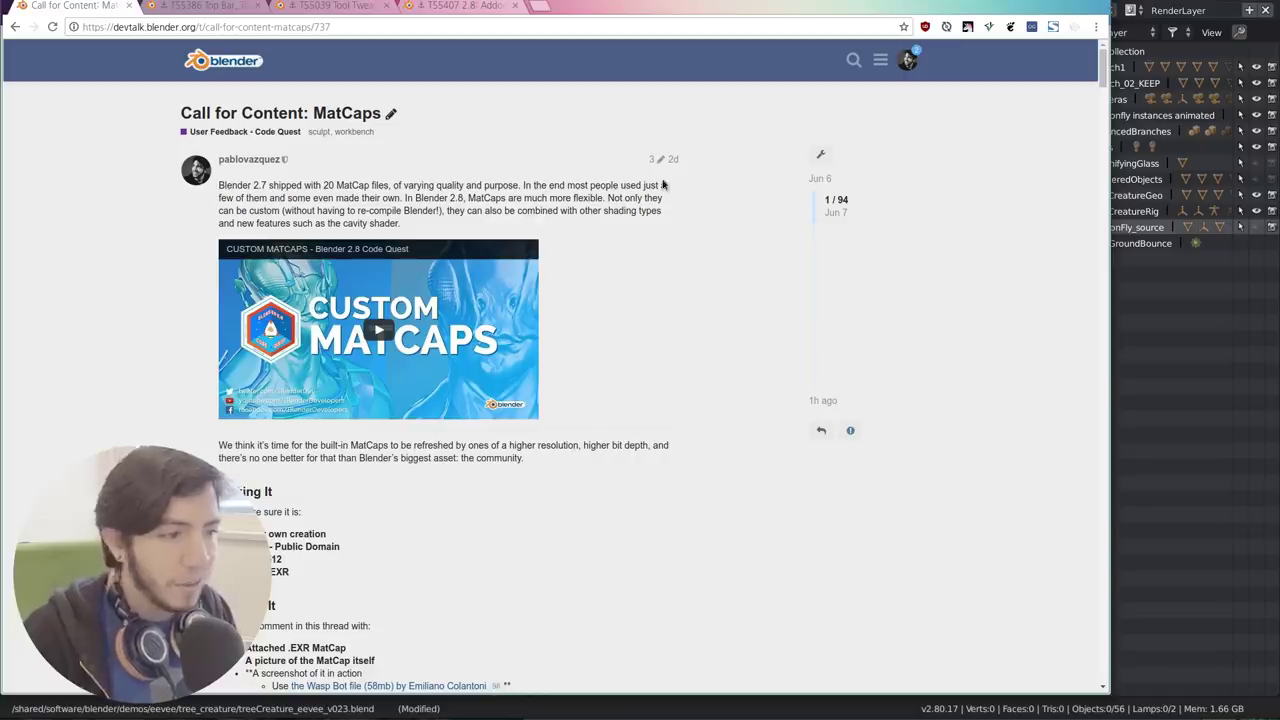
Step: Read the MatCap creation and sharing guidelines in the thread's first post, view some replies and jump to the latest reply
scroll(706, 283, "down", 5)
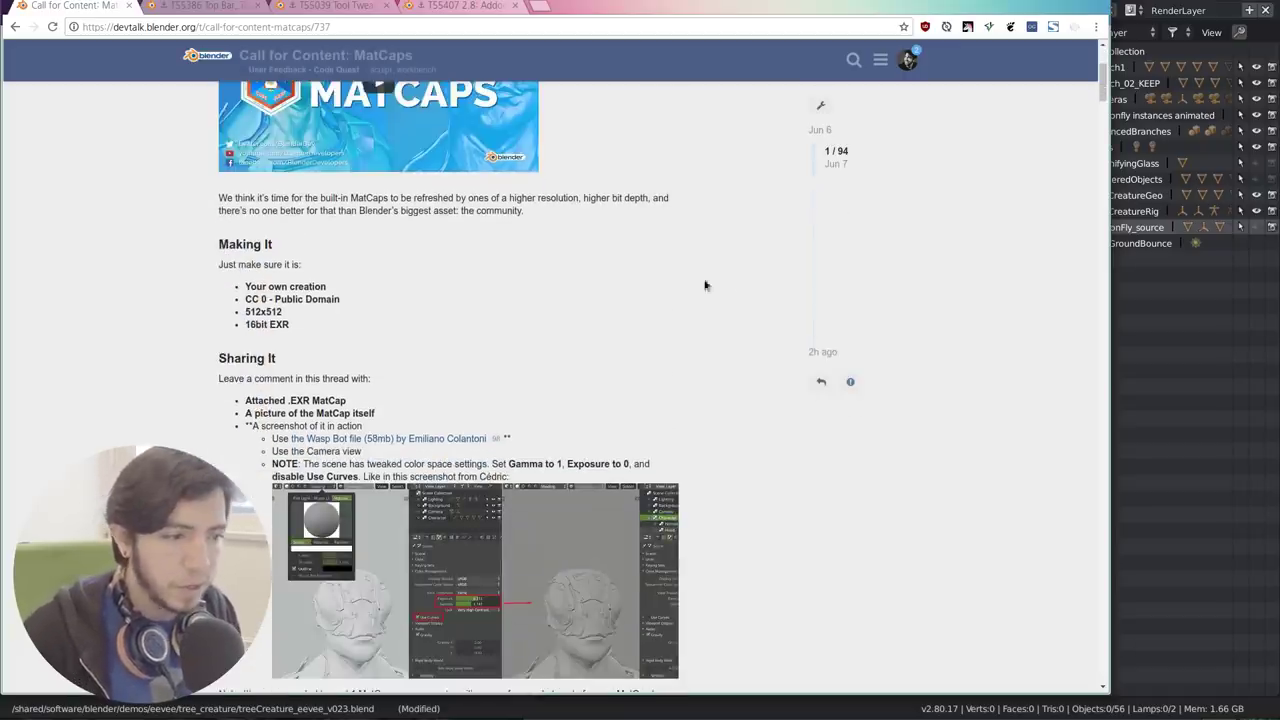
scroll(808, 354, "down", 5)
scroll(807, 352, "down", 15)
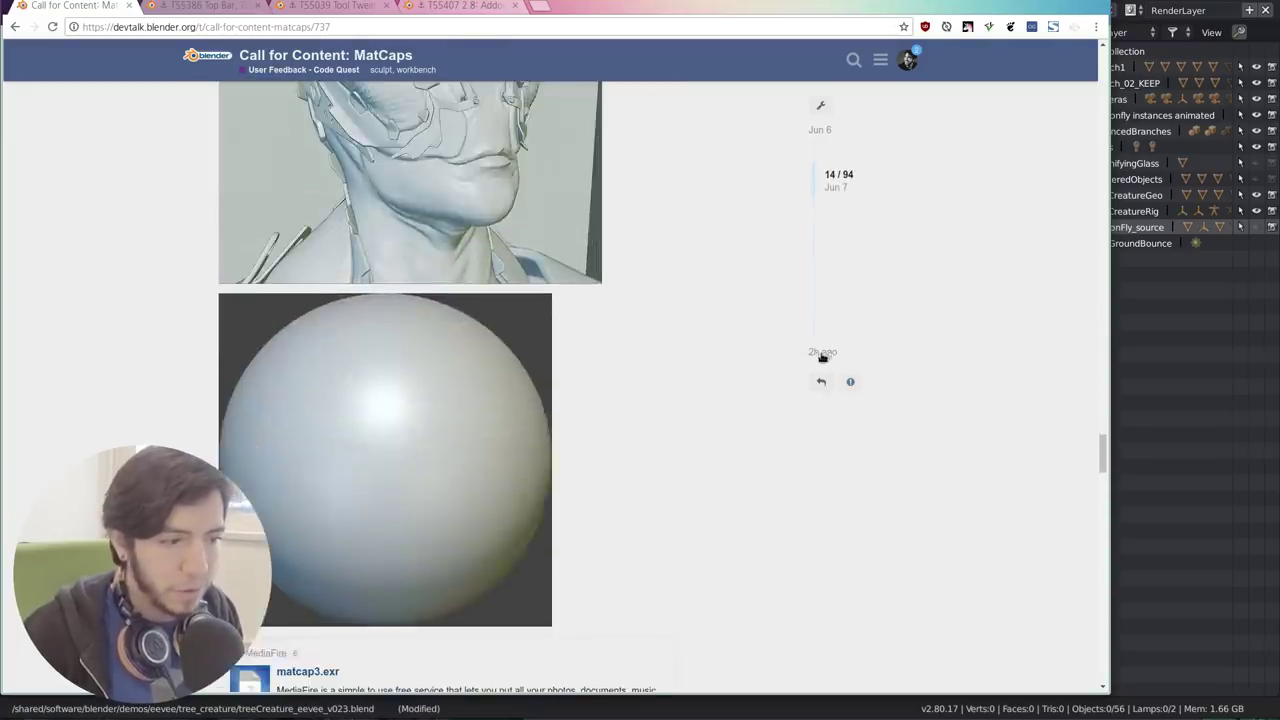
left_click(822, 354)
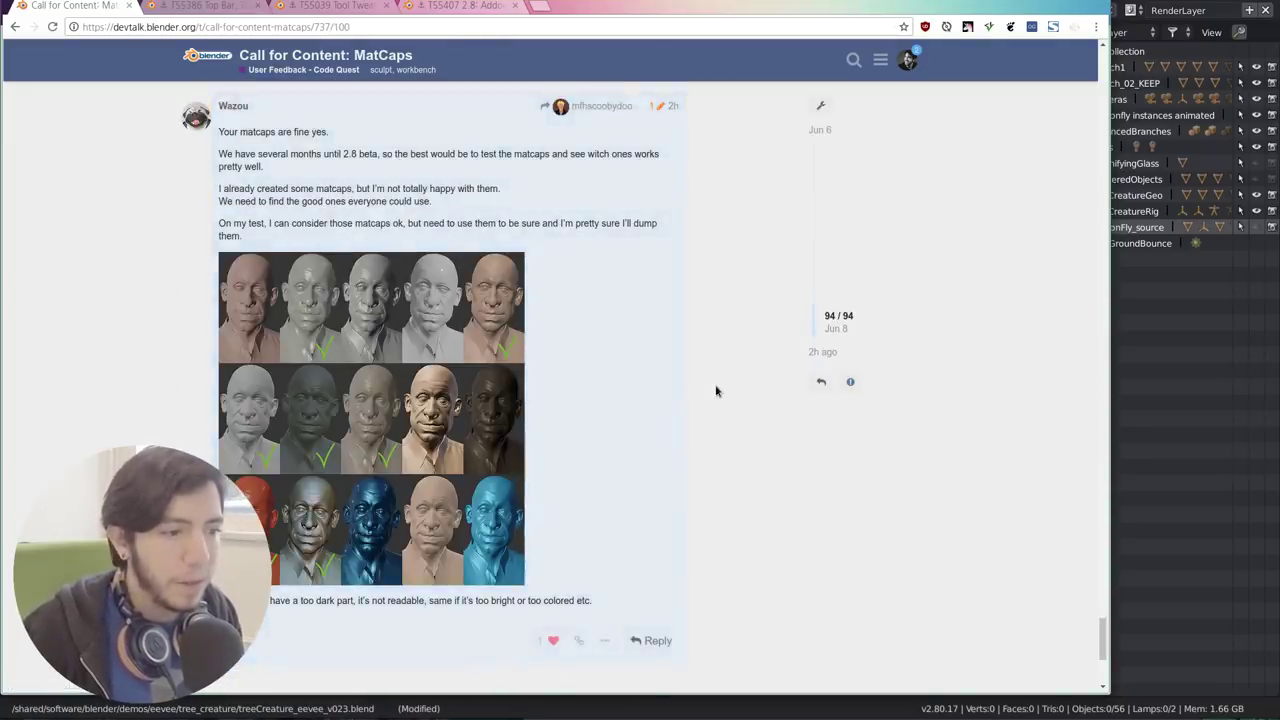
Step: Browse upward from the latest reply through the recent community MatCap submissions and discussion
scroll(715, 388, "down", 3)
scroll(725, 383, "up", 5)
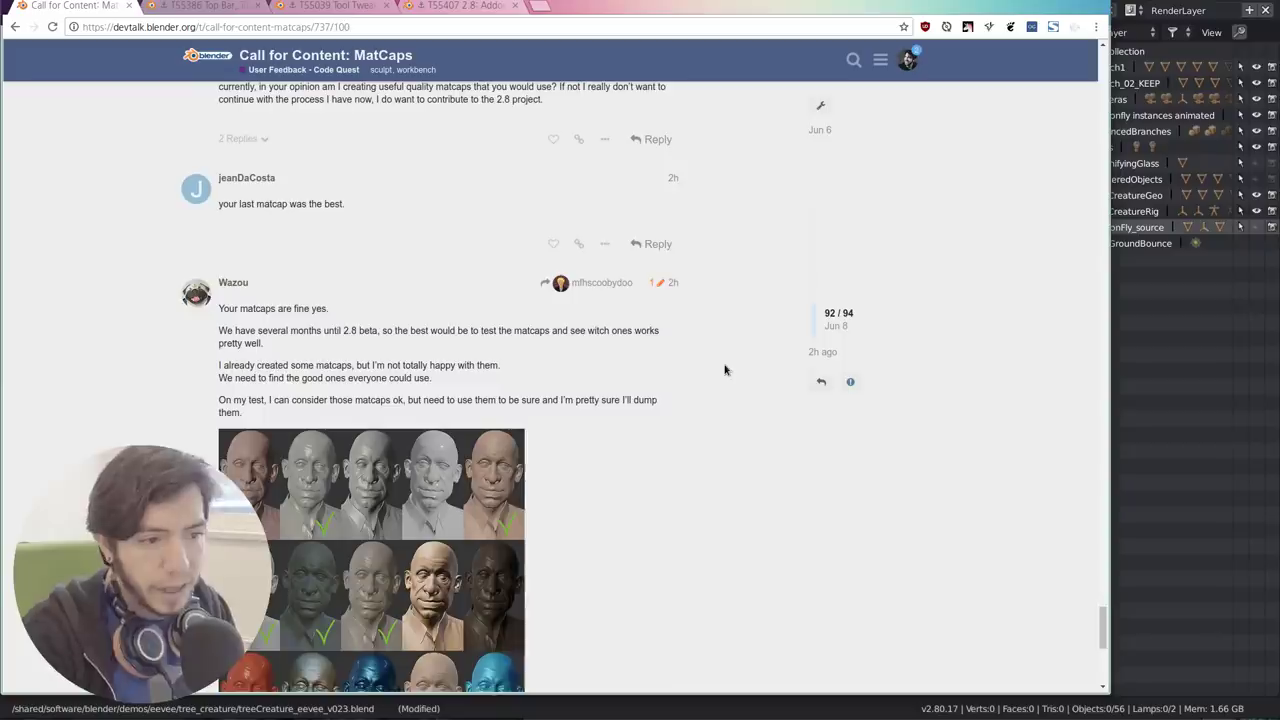
scroll(740, 369, "up", 3)
scroll(725, 360, "up", 10)
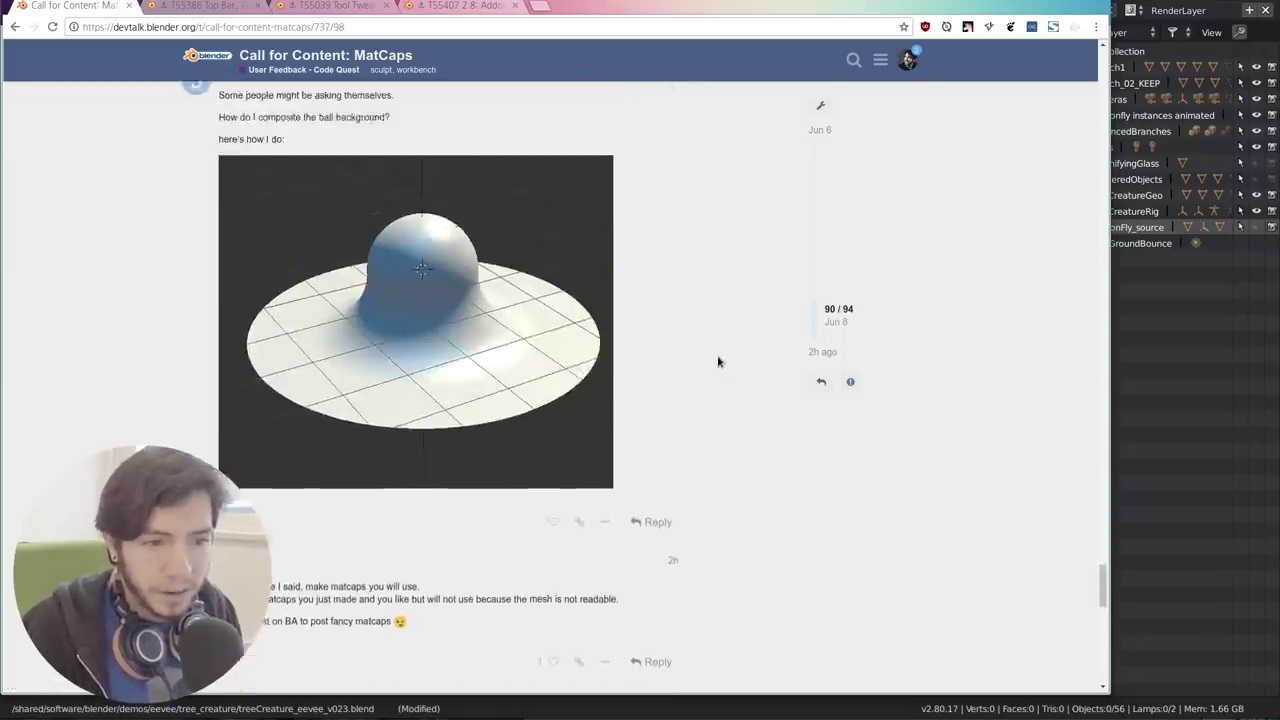
scroll(713, 360, "up", 3)
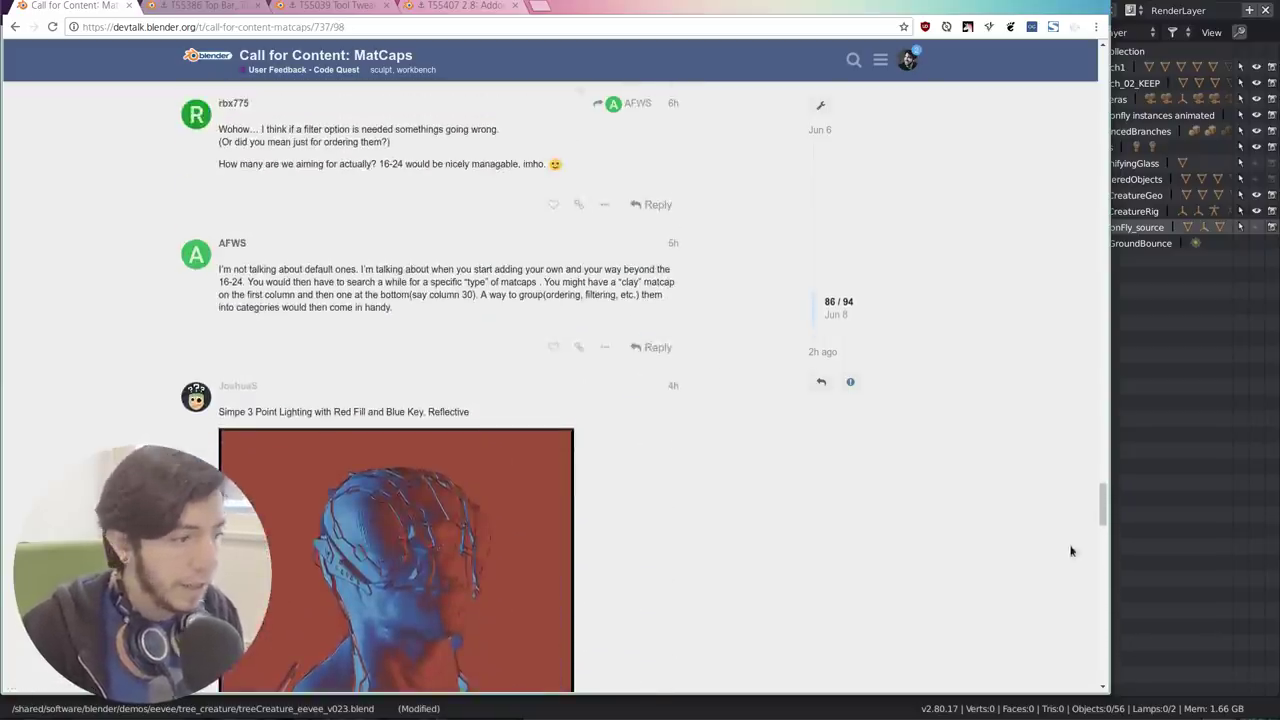
left_click_drag(1103, 505, 1114, 367)
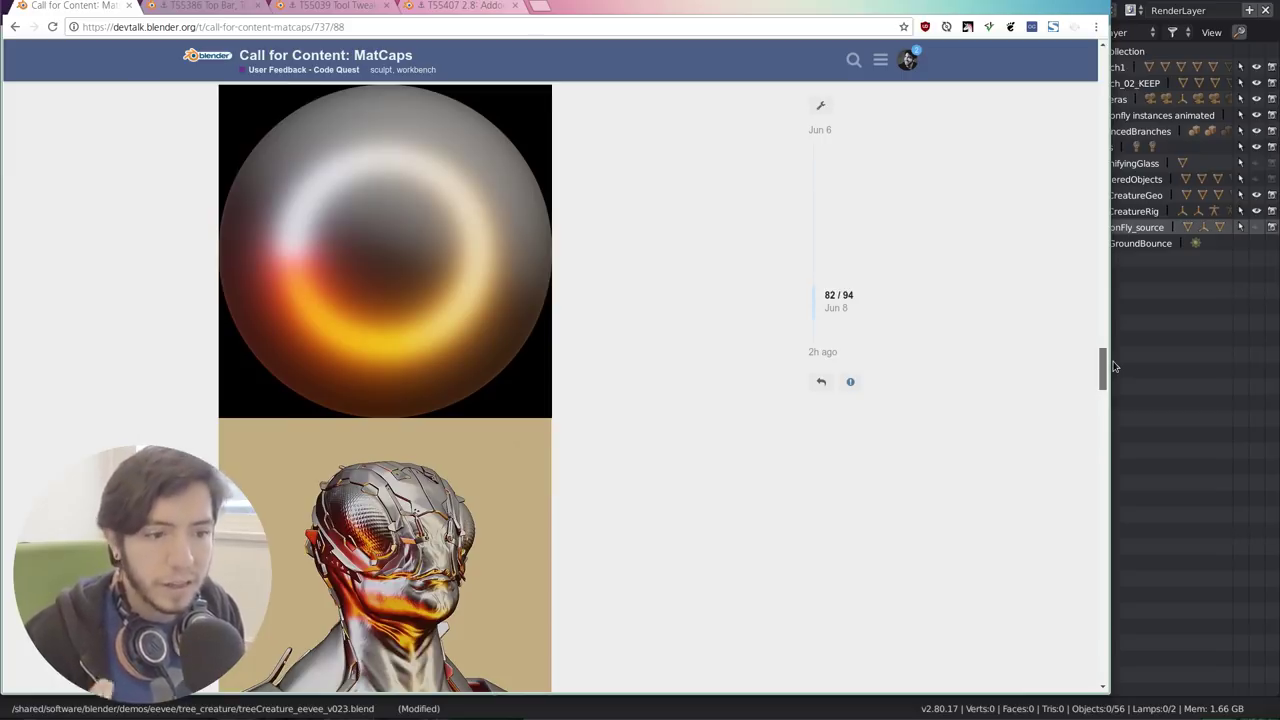
left_click_drag(1114, 367, 1104, 205)
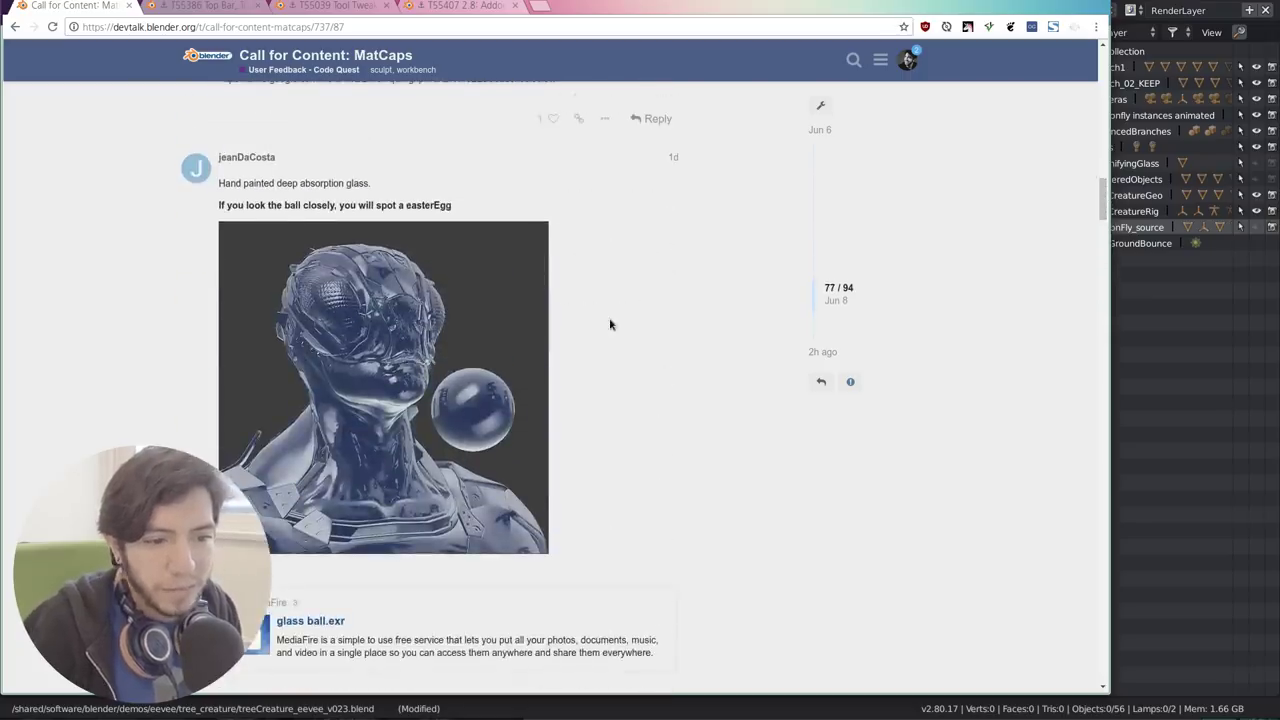
Step: Examine the red car paint and anisotropic metal MatCap submissions, including their preview screenshots and spheres
scroll(621, 296, "up", 10)
scroll(670, 280, "up", 6)
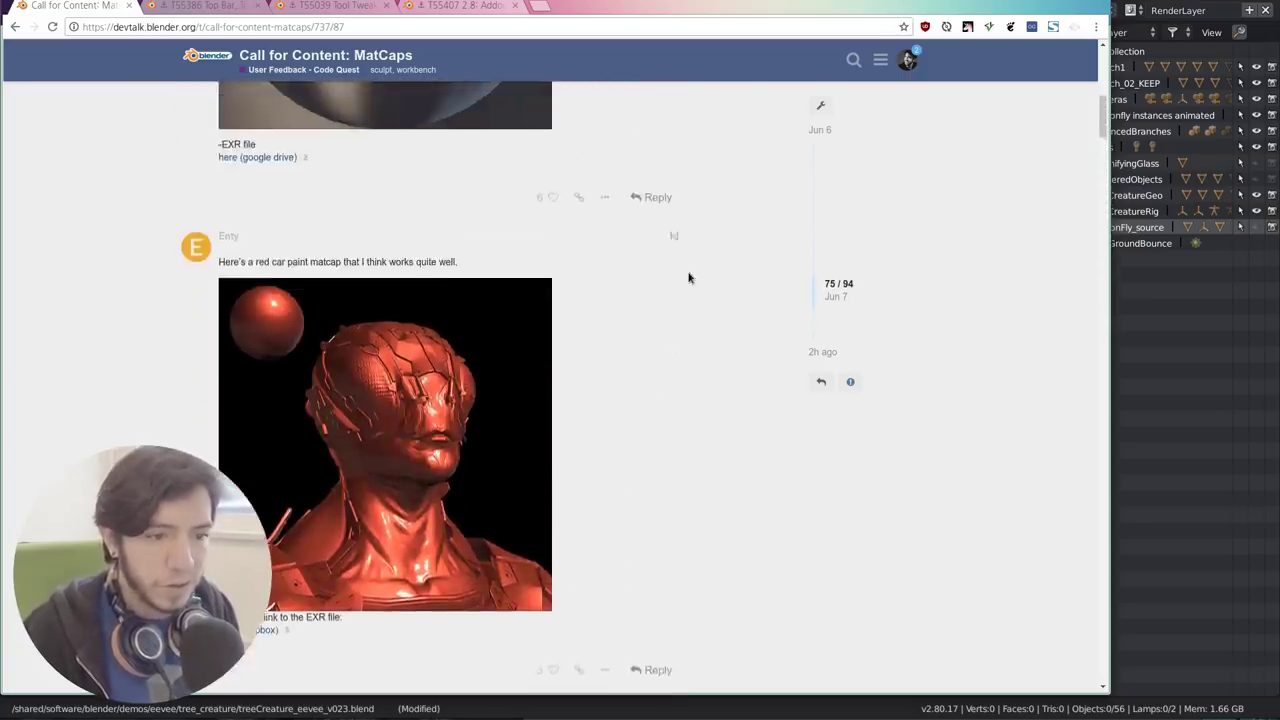
scroll(525, 279, "down", 1)
scroll(400, 276, "up", 2)
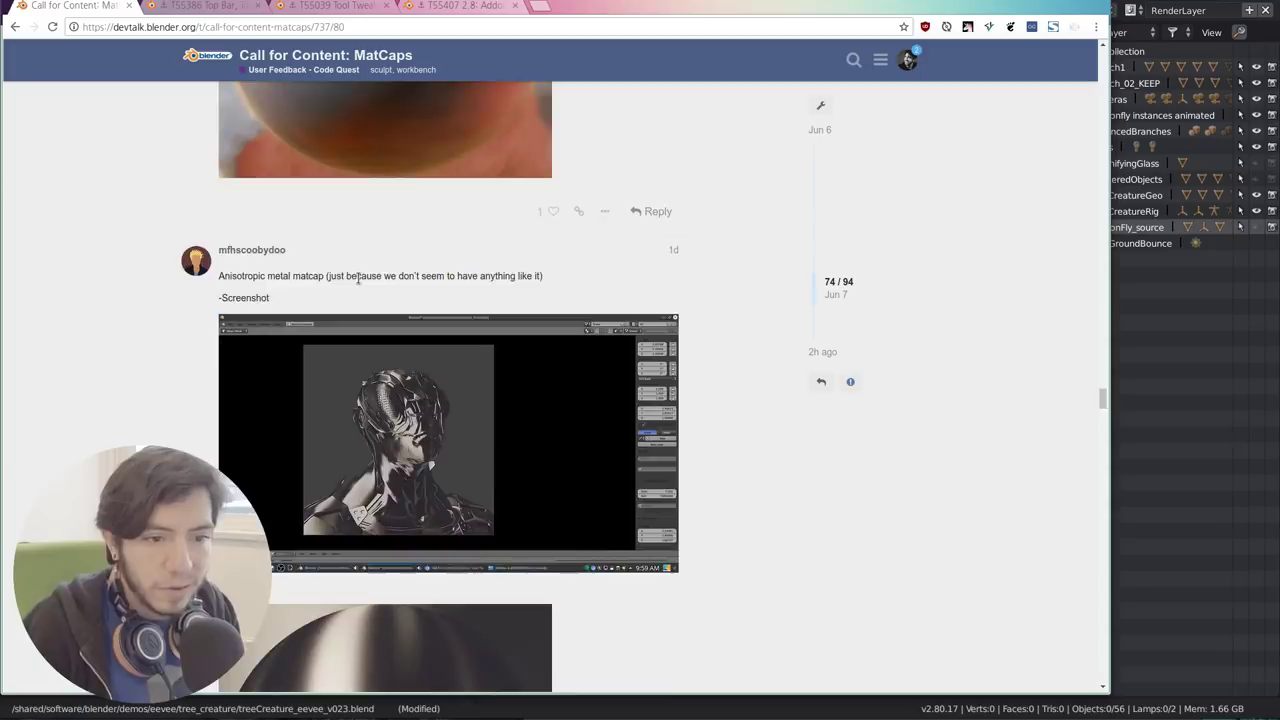
scroll(405, 265, "down", 3)
scroll(409, 260, "up", 1)
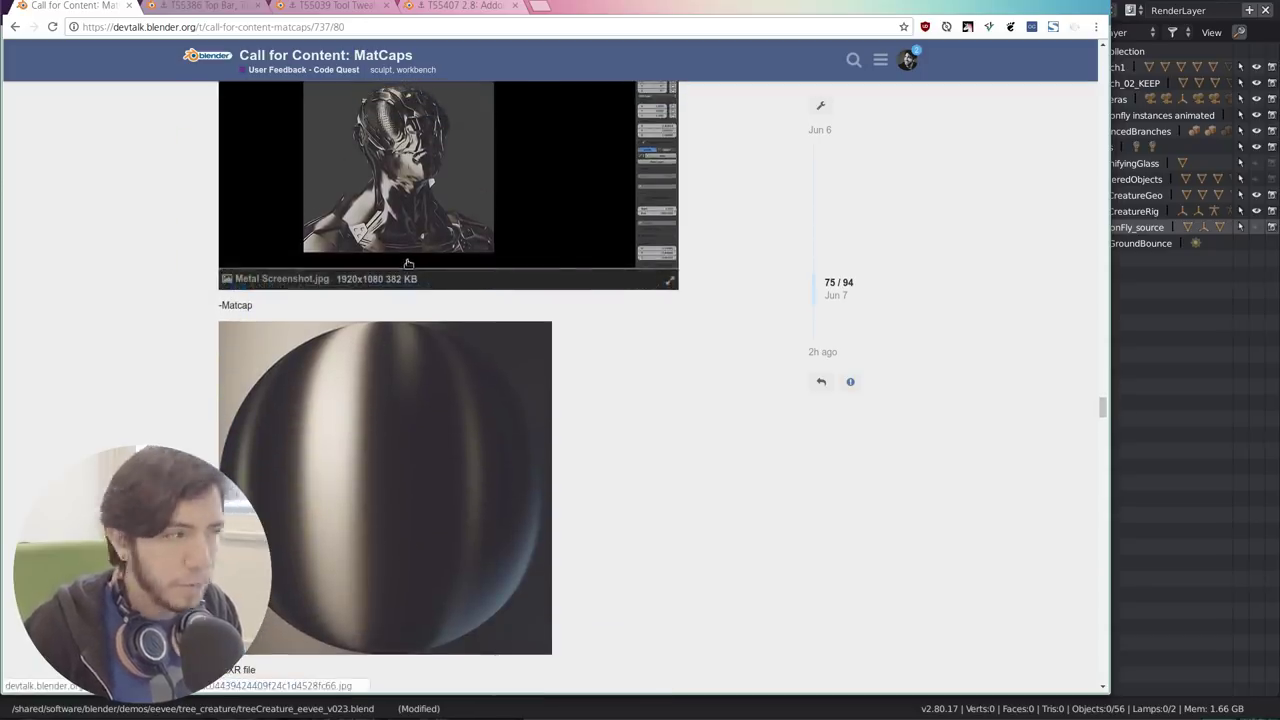
scroll(398, 358, "up", 2)
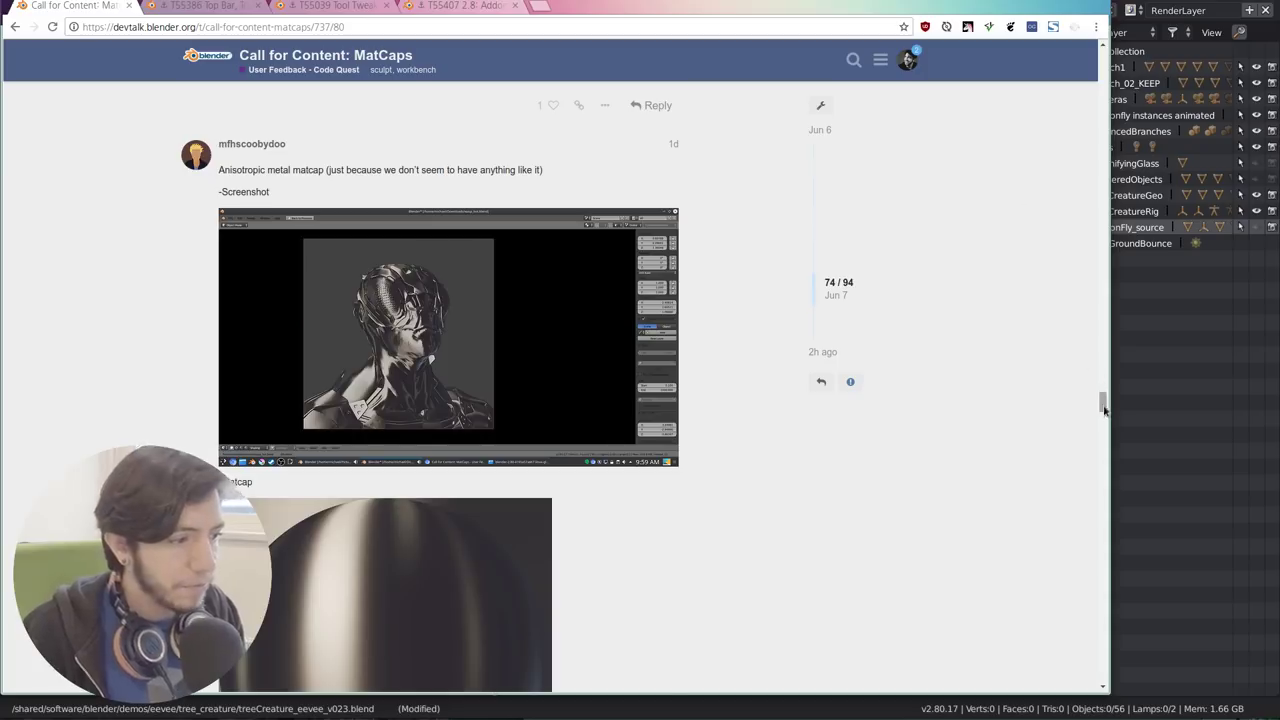
Step: Go back through the older replies to the submission guidelines in the thread's first post
left_click_drag(1103, 400, 1100, 190)
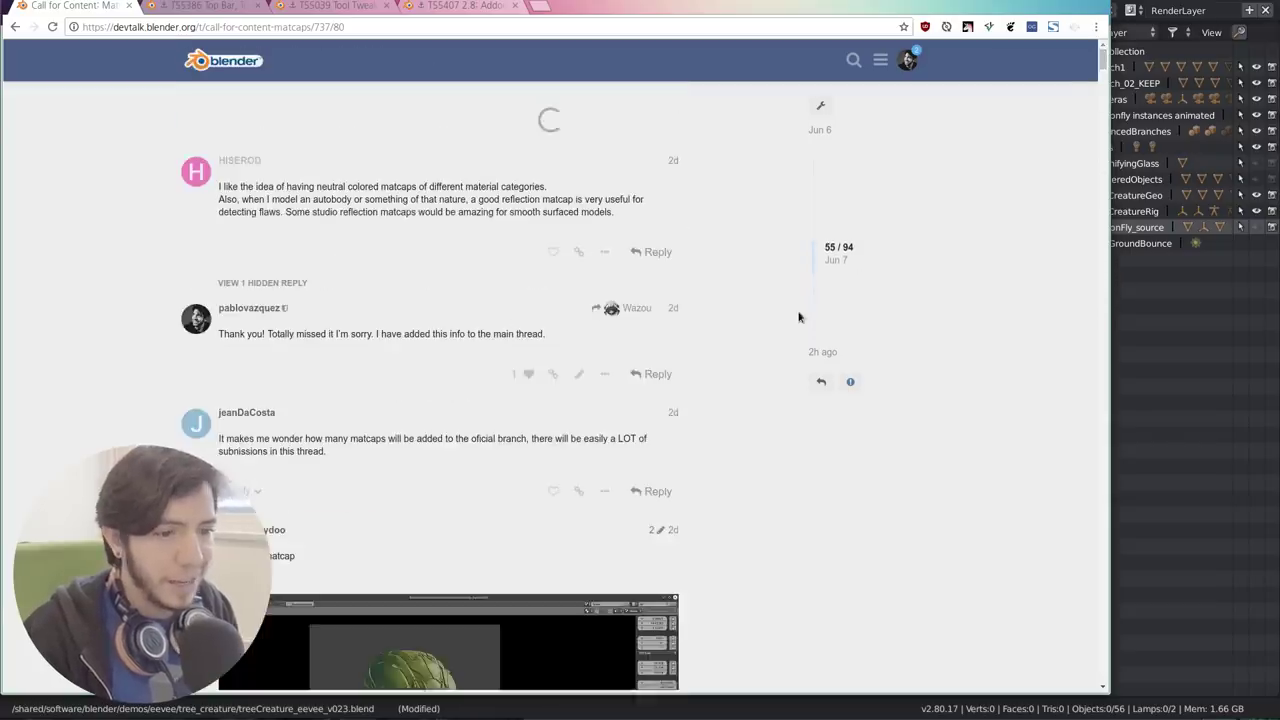
scroll(873, 299, "up", 20)
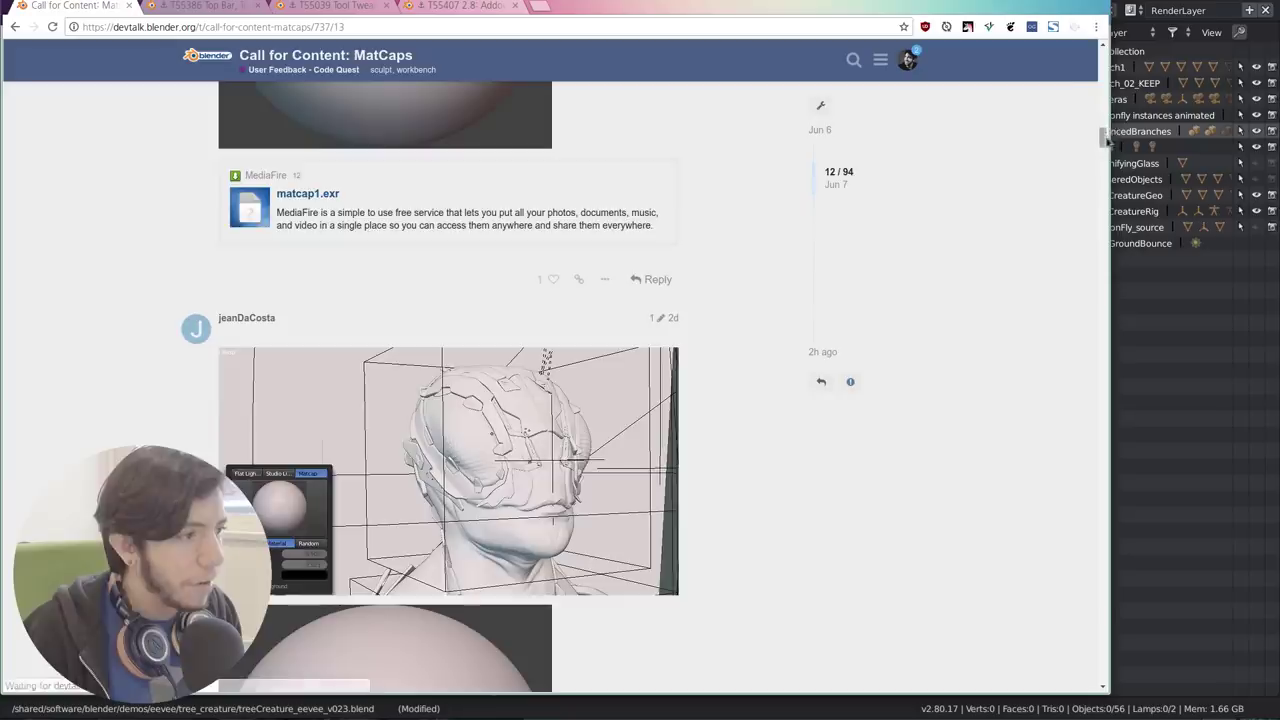
left_click_drag(1103, 134, 1103, 55)
scroll(271, 437, "down", 4)
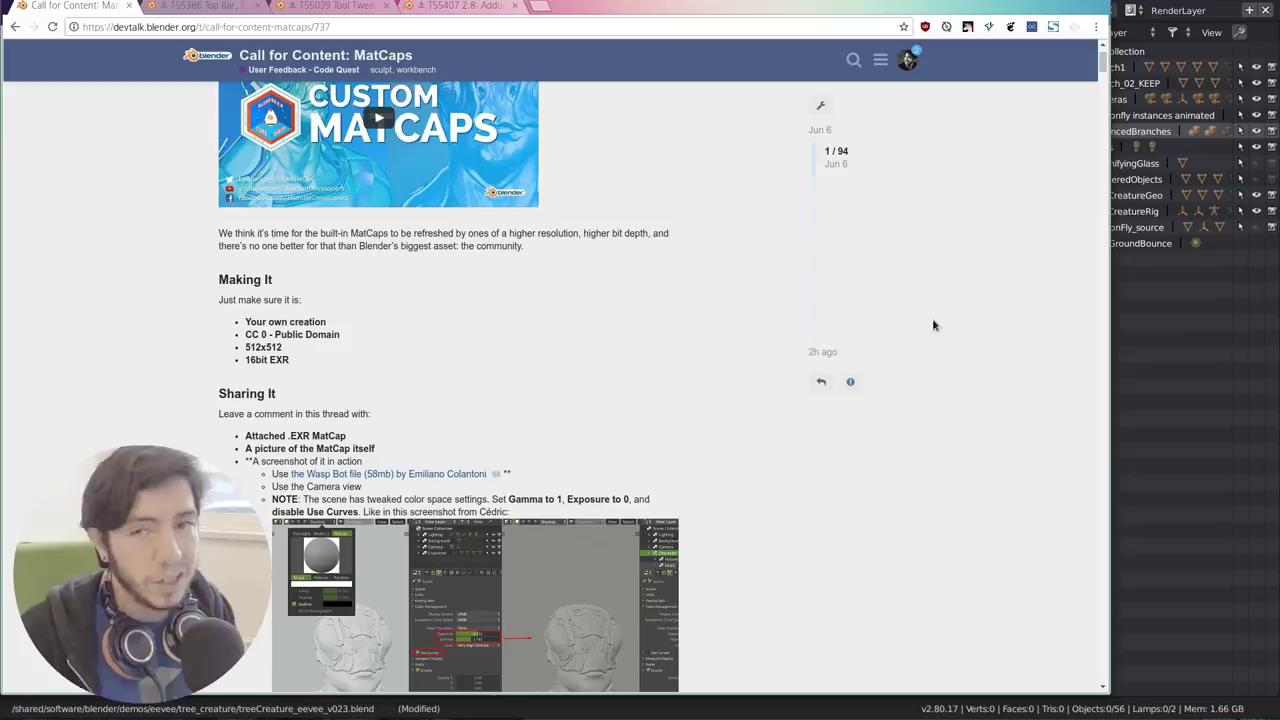
Step: Switch back to Blender with the creature scene and toggle the viewport overlays on and off again
left_click(1174, 321)
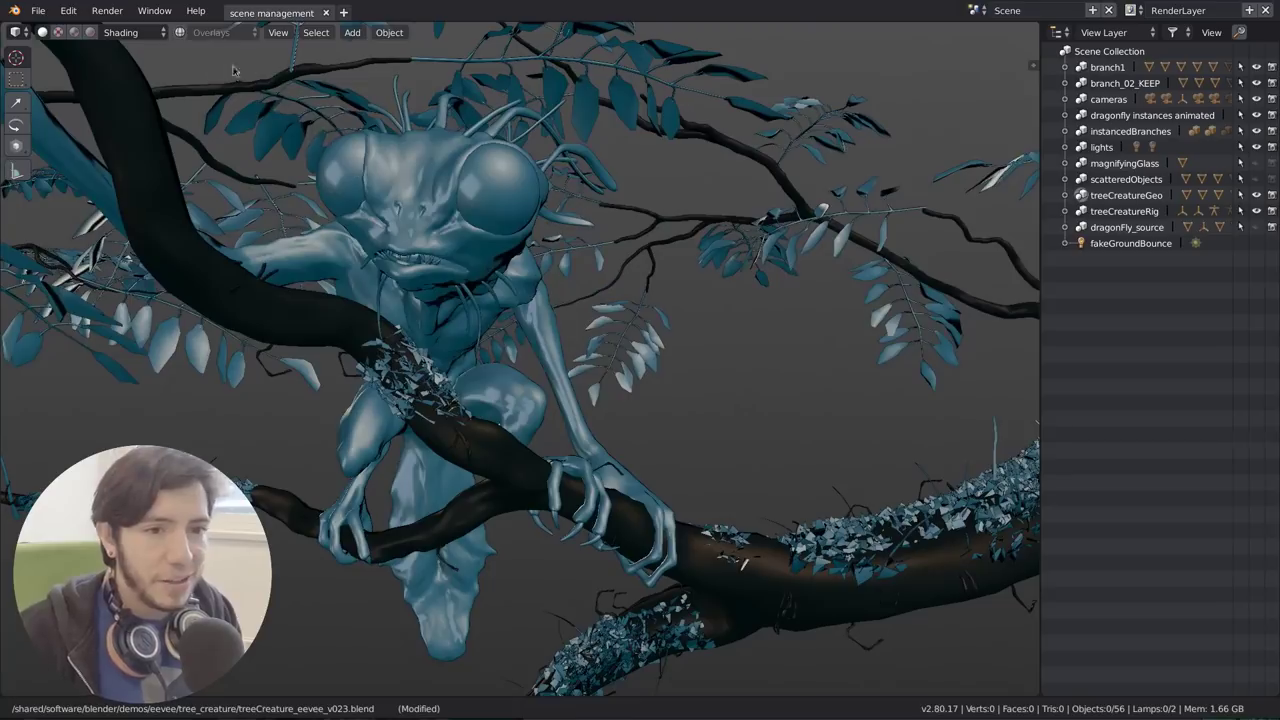
left_click(180, 32)
left_click(180, 32)
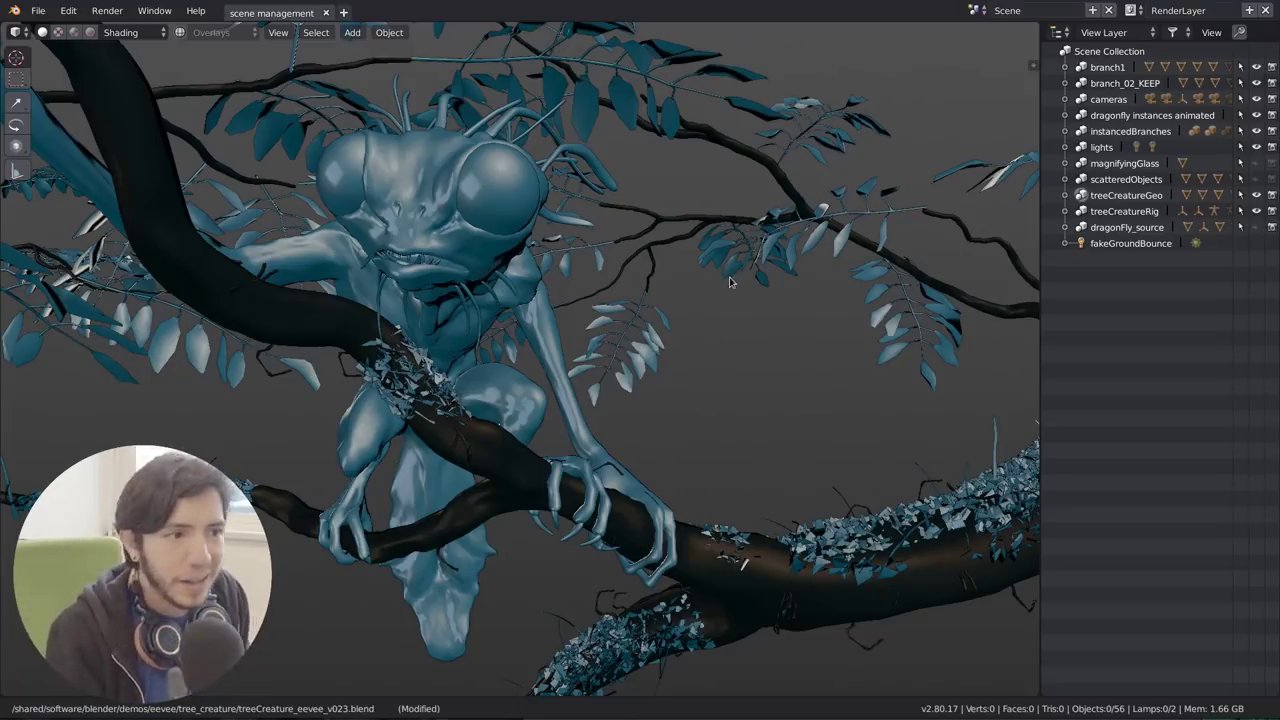
Step: Preview the creature scene in rendered shading from another angle and return to solid shading
key("shift+z")
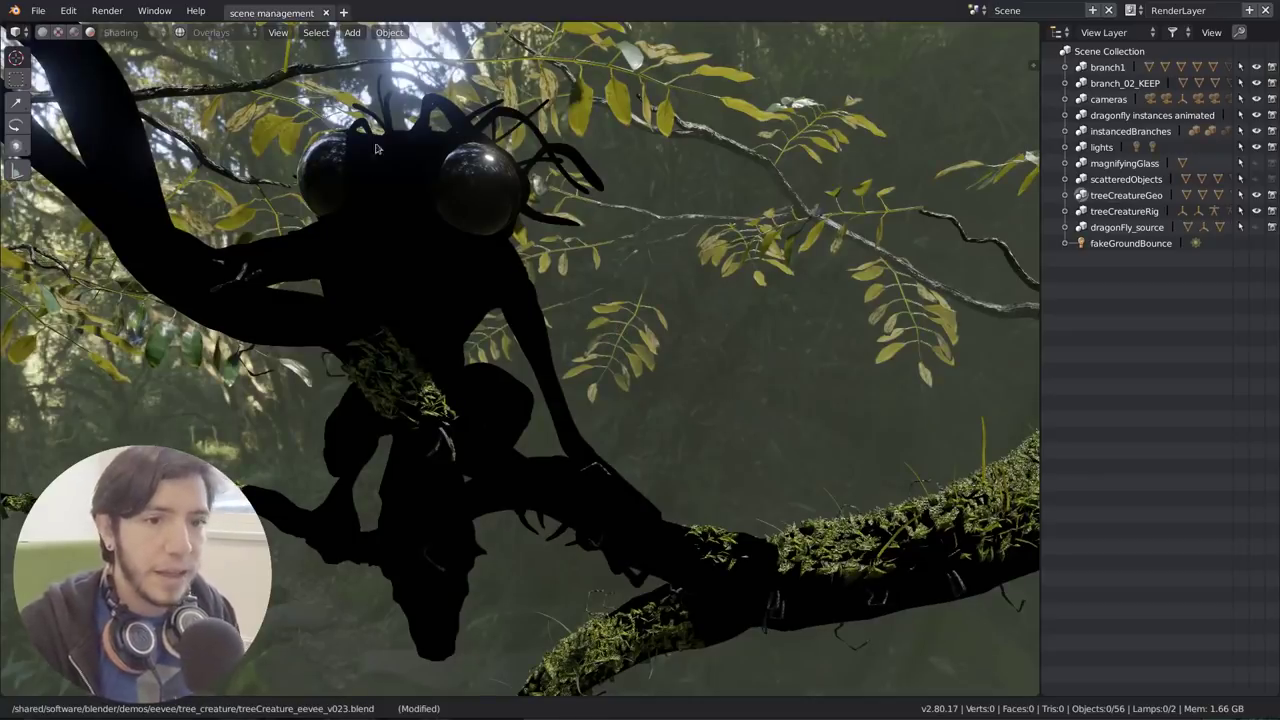
key("super")
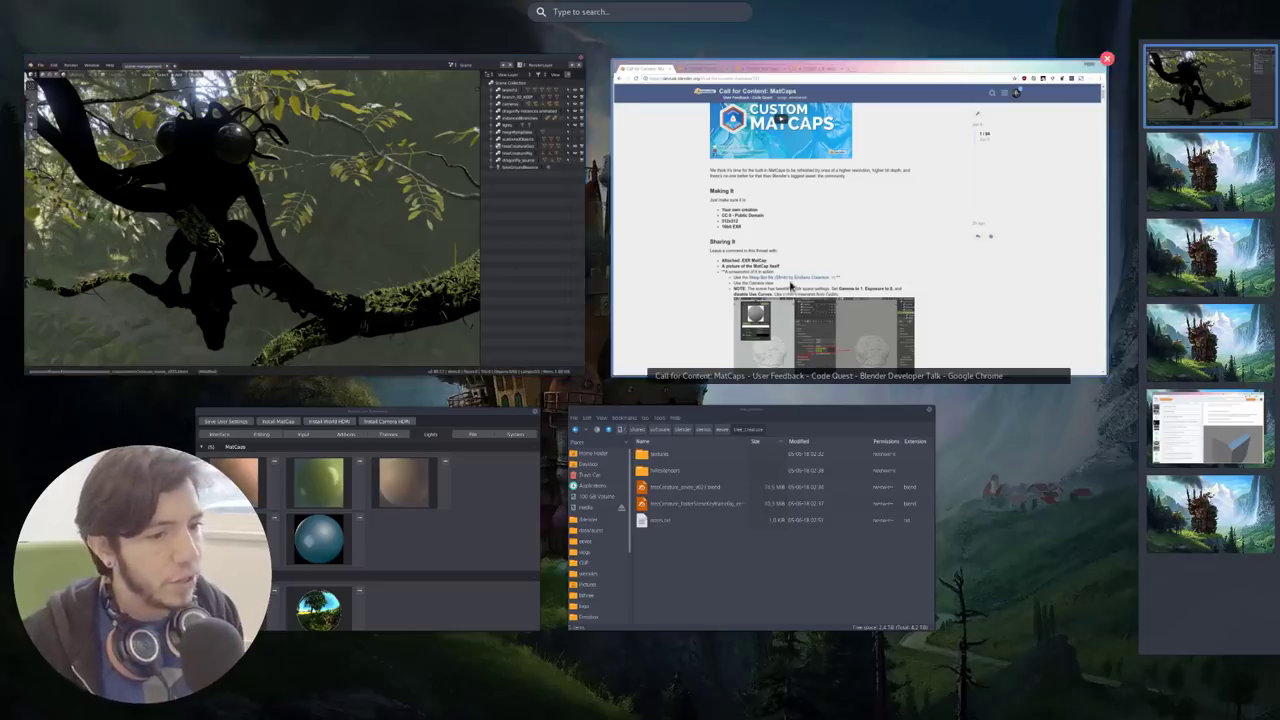
left_click(345, 261)
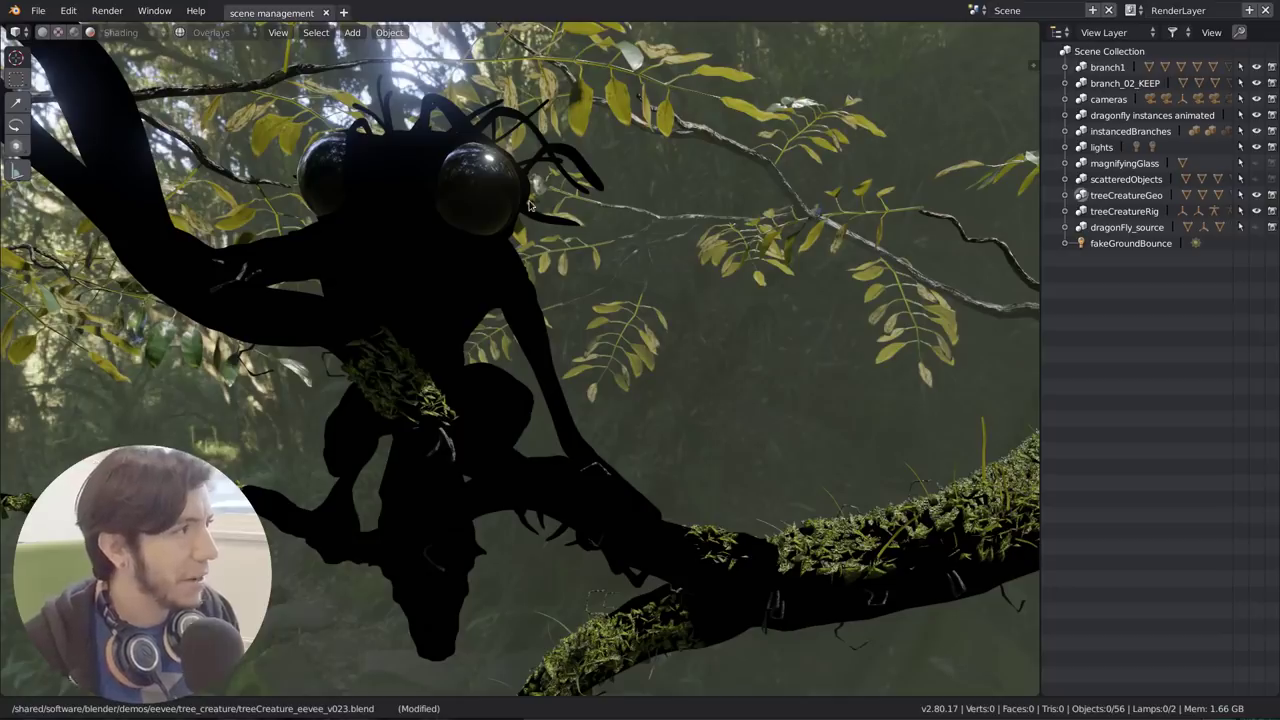
middle_click_drag(453, 216, 145, 130)
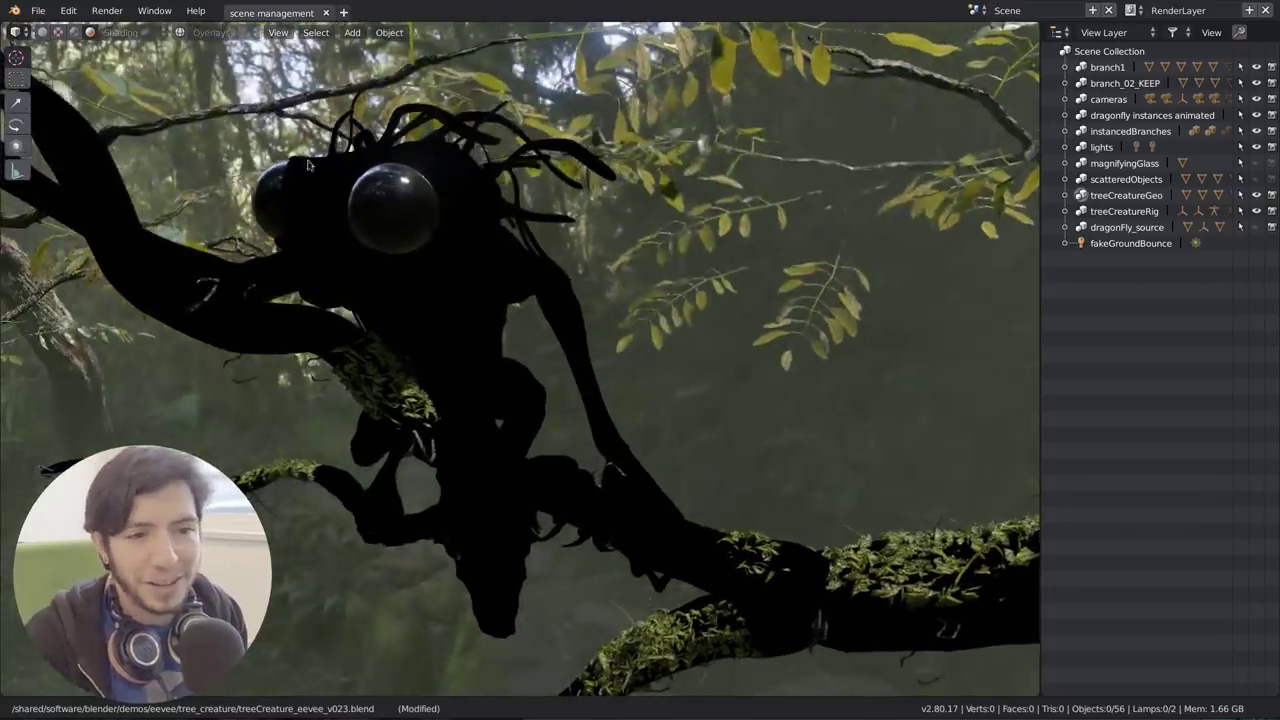
left_click(42, 32)
middle_click_drag(292, 270, 462, 278)
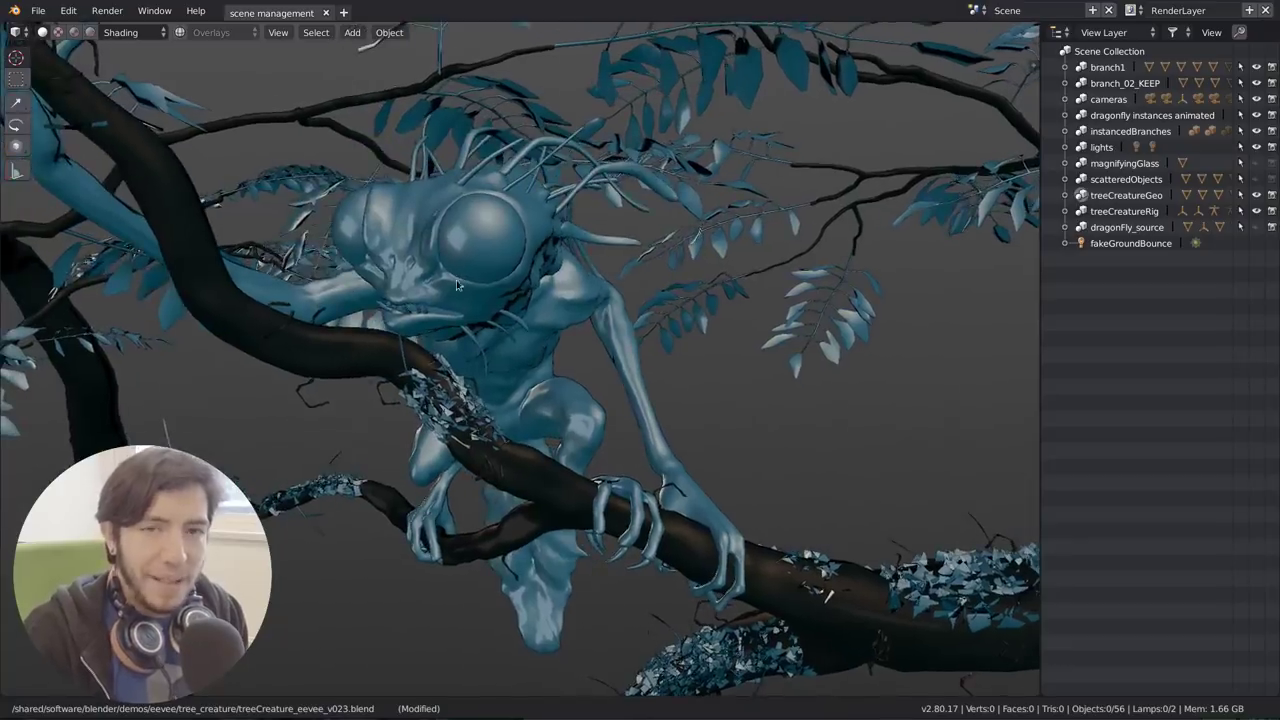
Step: Select the creature's body and frame it in the viewport
scroll(462, 278, "down", 5)
middle_click_drag(620, 350, 610, 387)
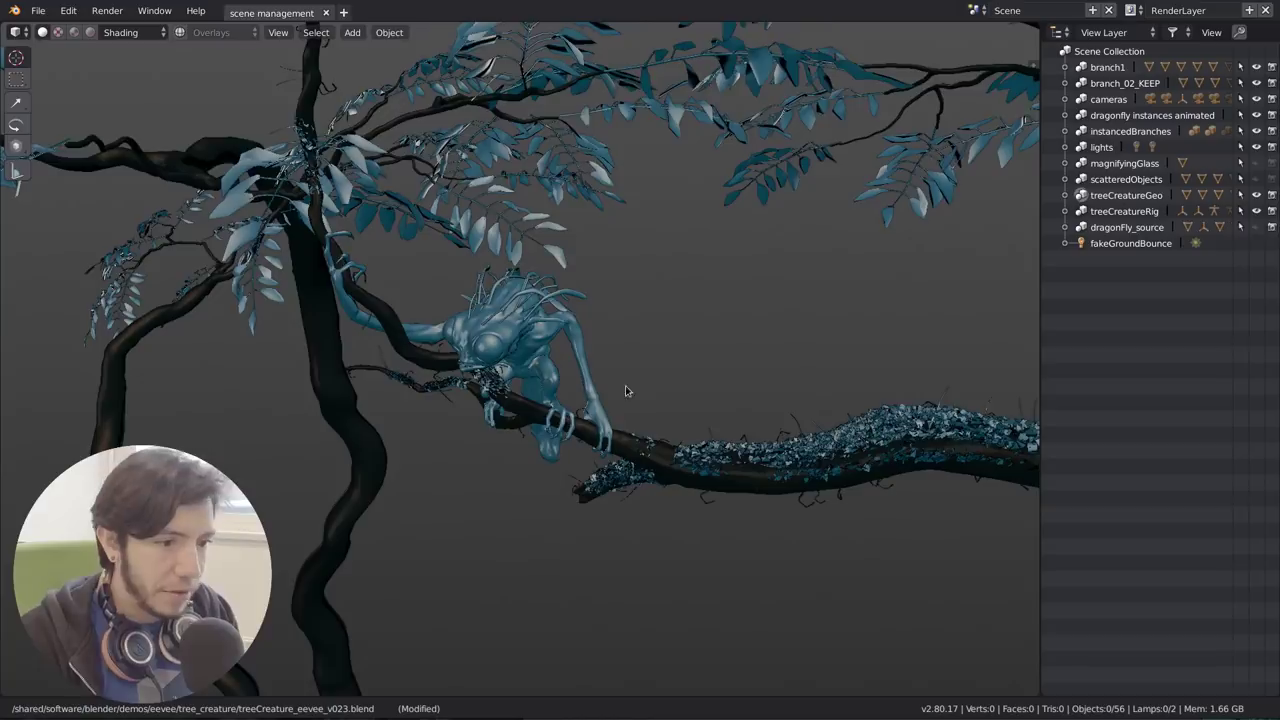
left_click(549, 352)
key("KP_Decimal")
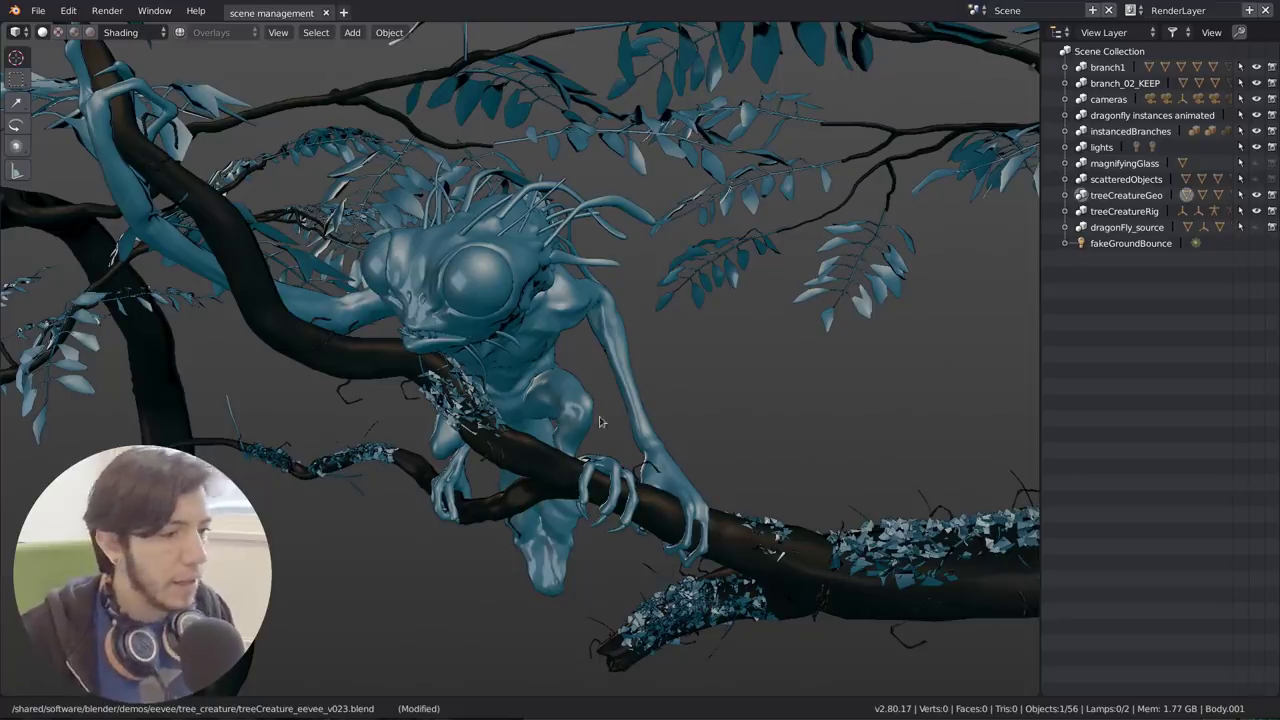
mouse_move(603, 422)
middle_mouse_down()
mouse_move(615, 405)
mouse_move(628, 420)
middle_mouse_up()
Step: Add a mesh plane to the scene and frame it in the viewport
key("shift+a")
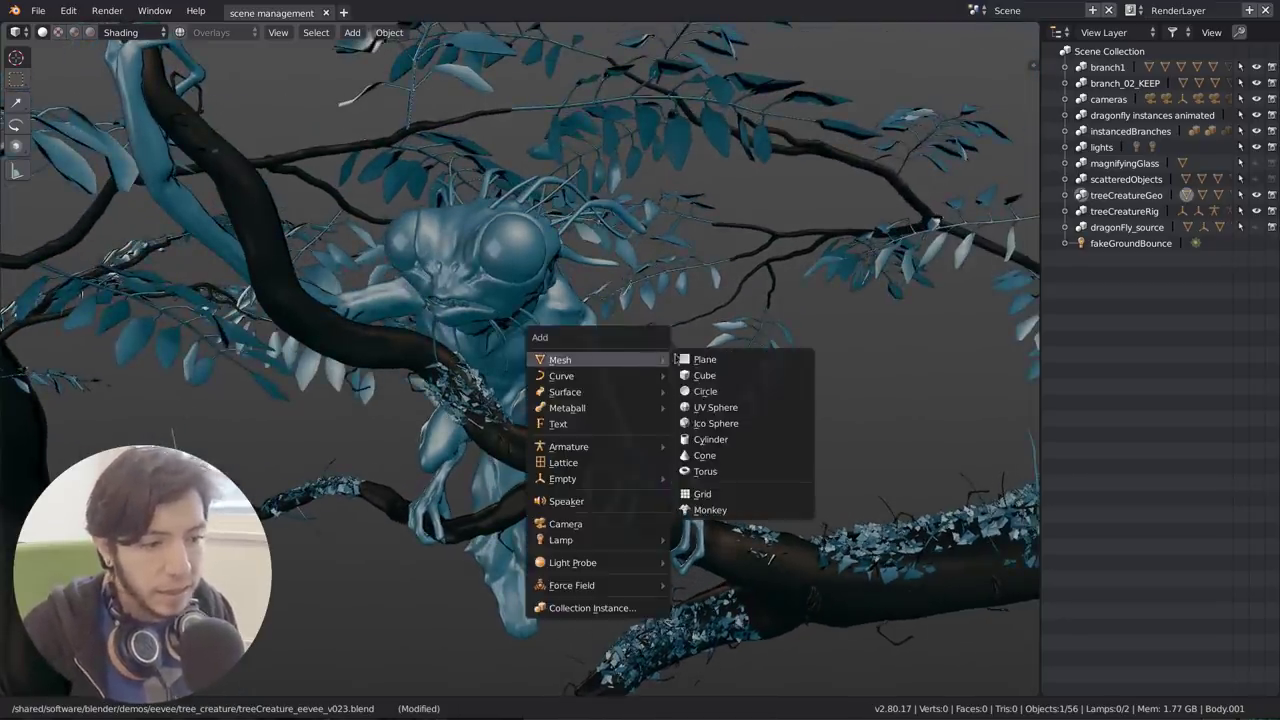
left_click(700, 360)
mouse_move(700, 362)
middle_mouse_down()
mouse_move(703, 375)
mouse_move(597, 357)
mouse_move(708, 360)
middle_mouse_up()
key("KP_Decimal")
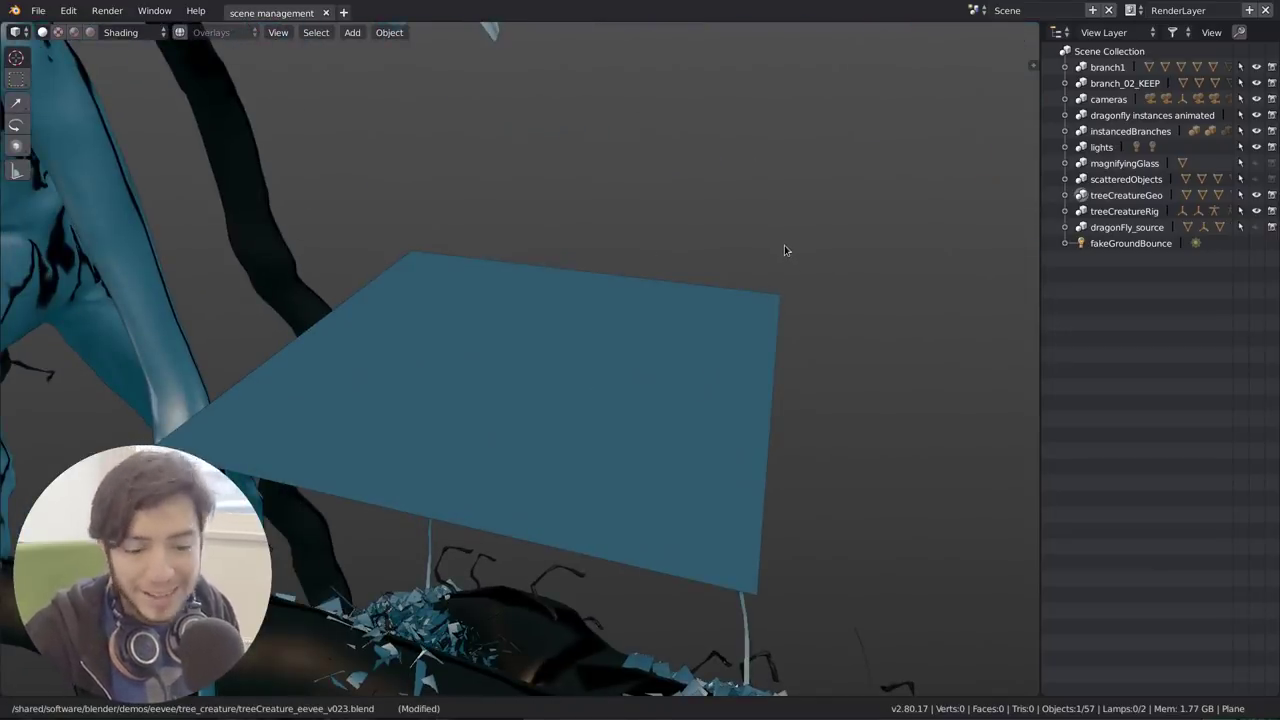
Step: Turn on the viewport overlays and toggle the plane repeatedly between Object Mode and Edit Mode, ending in Edit Mode
key("Tab")
key("Tab")
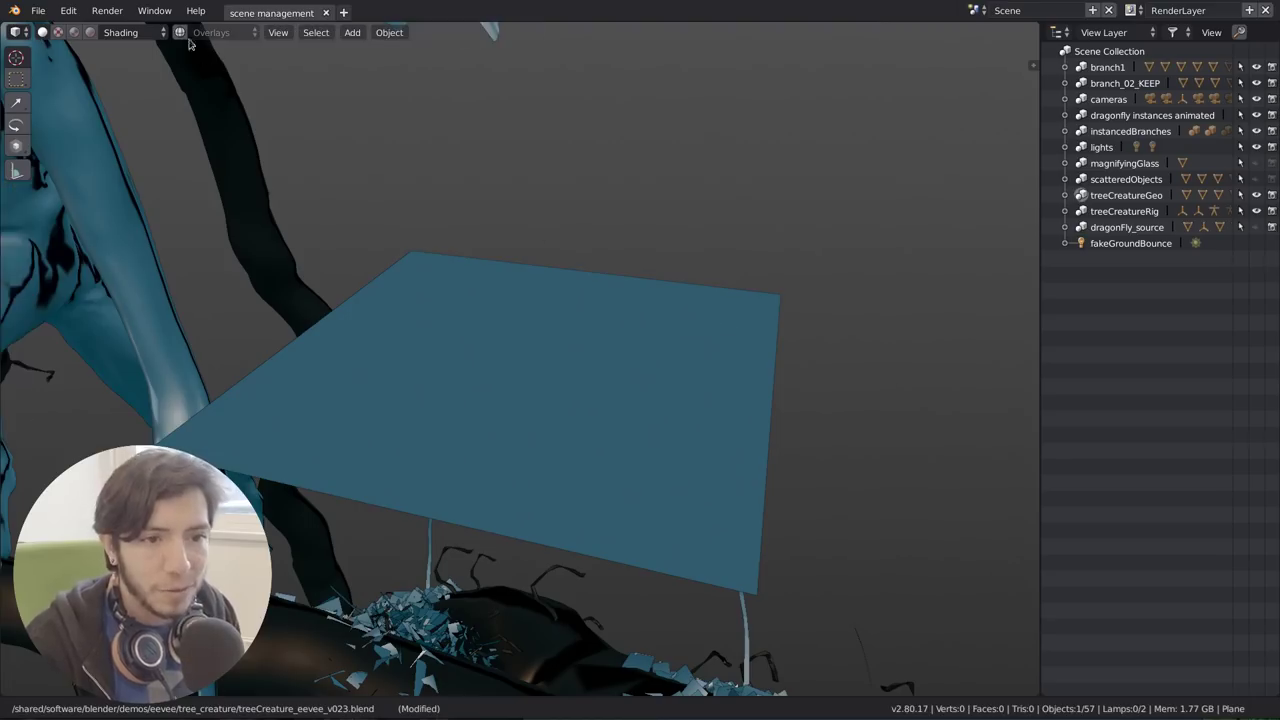
left_click(179, 32)
middle_click_drag(620, 250, 670, 272)
key("Tab")
key("Tab")
key("Tab")
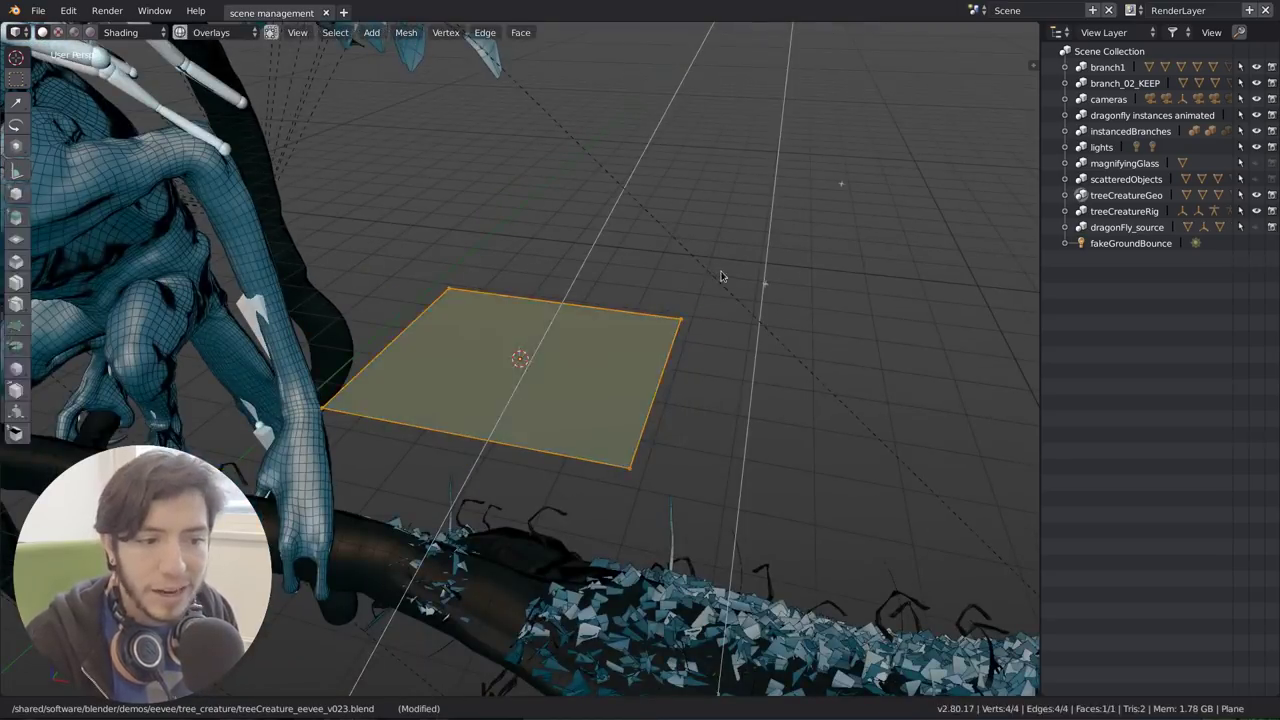
key("Tab")
key("Tab")
key("Tab")
key("Tab")
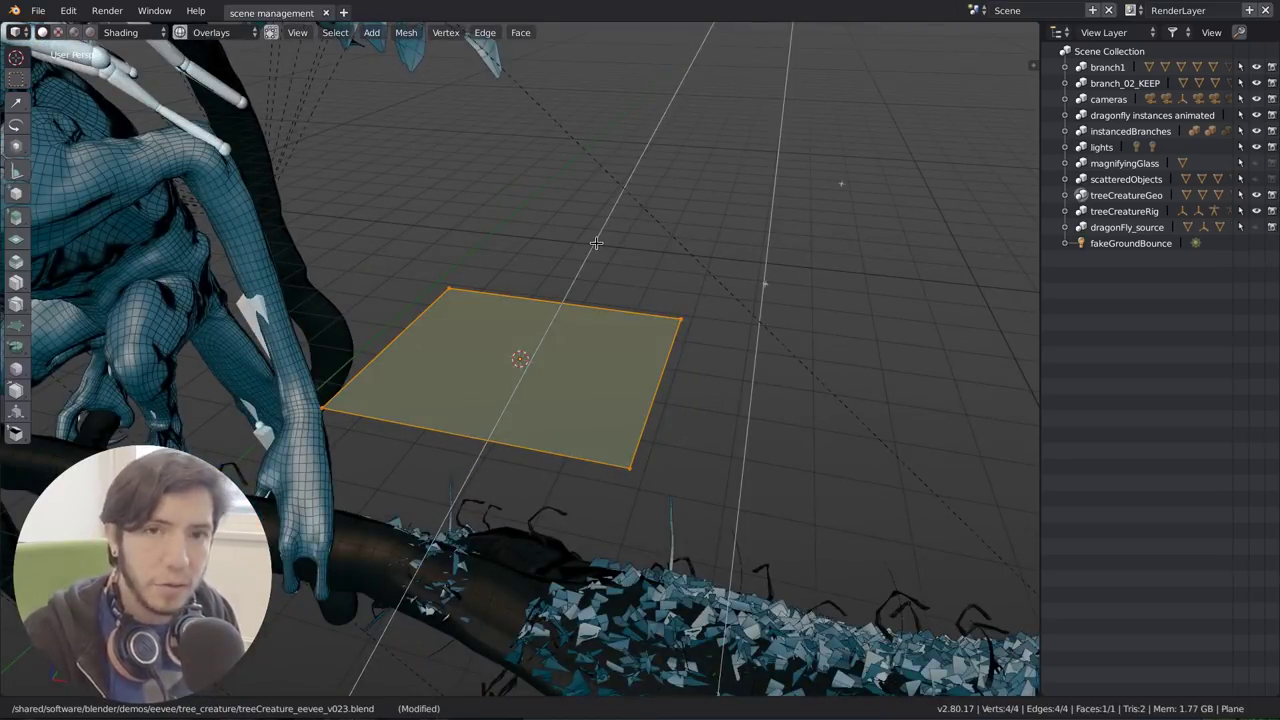
Step: Bring up the interaction mode choices to switch the plane to Object Mode and back to Edit Mode
key("ctrl+Tab")
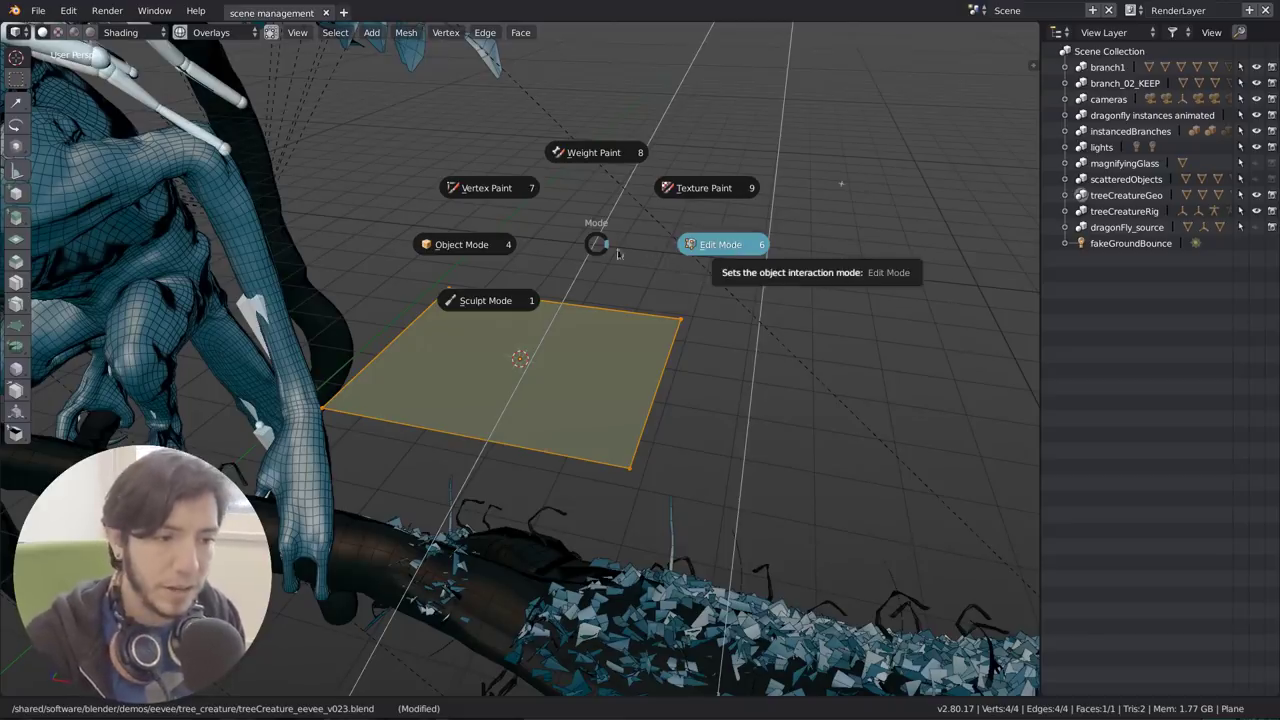
left_click(469, 252)
key("ctrl+Tab")
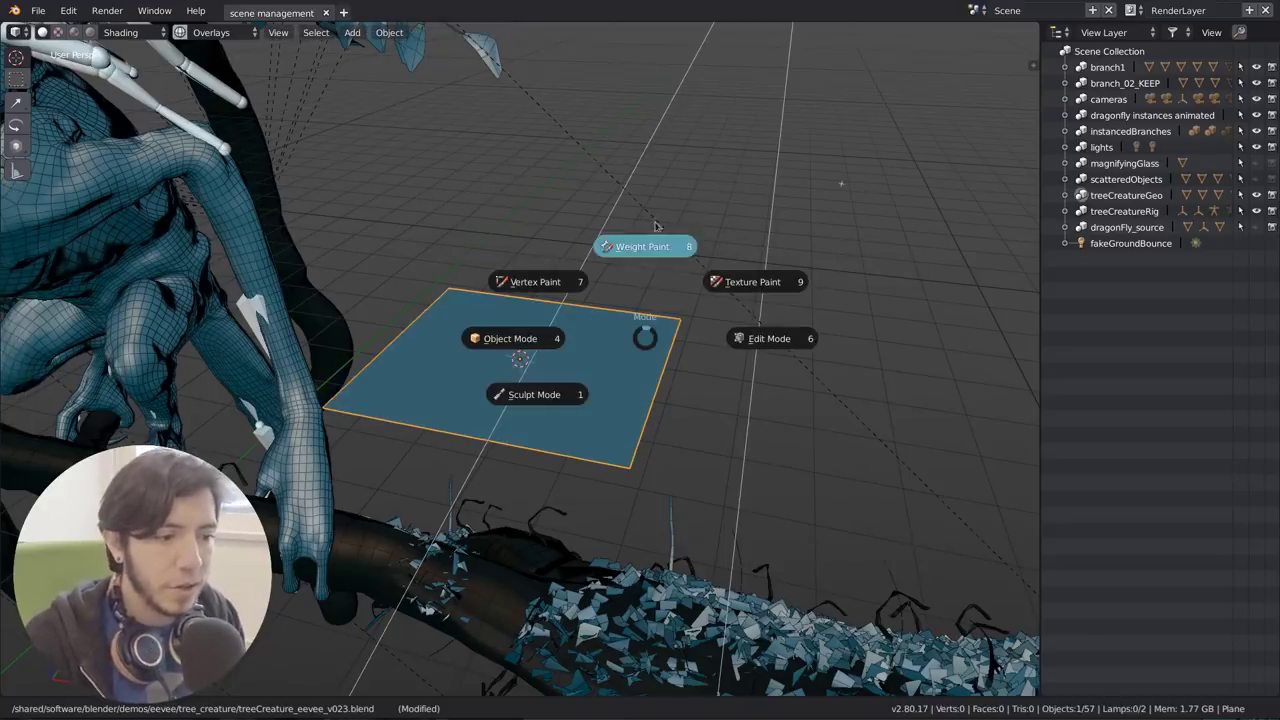
left_click(770, 337)
Step: Show the mode choices again, dismiss them and toggle the plane between modes, ending in Object Mode
key("ctrl+Tab")
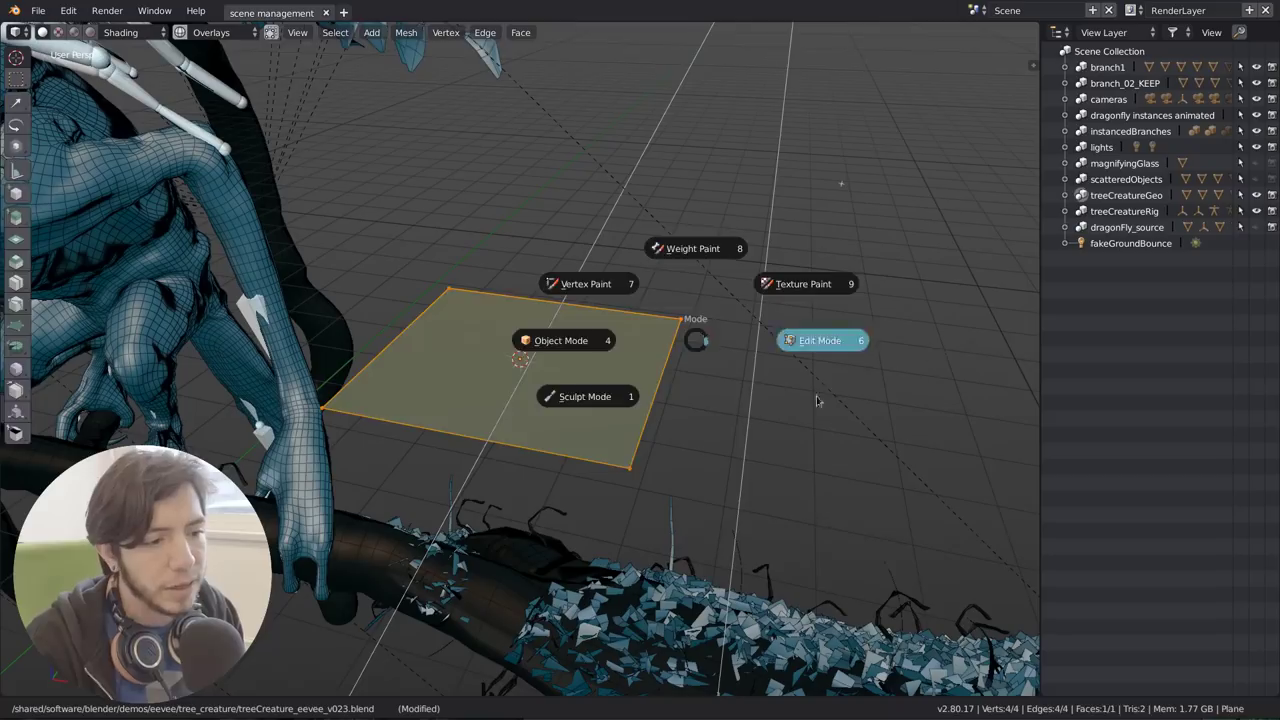
left_click(662, 328)
key("Tab")
key("Tab")
key("Tab")
key("Tab")
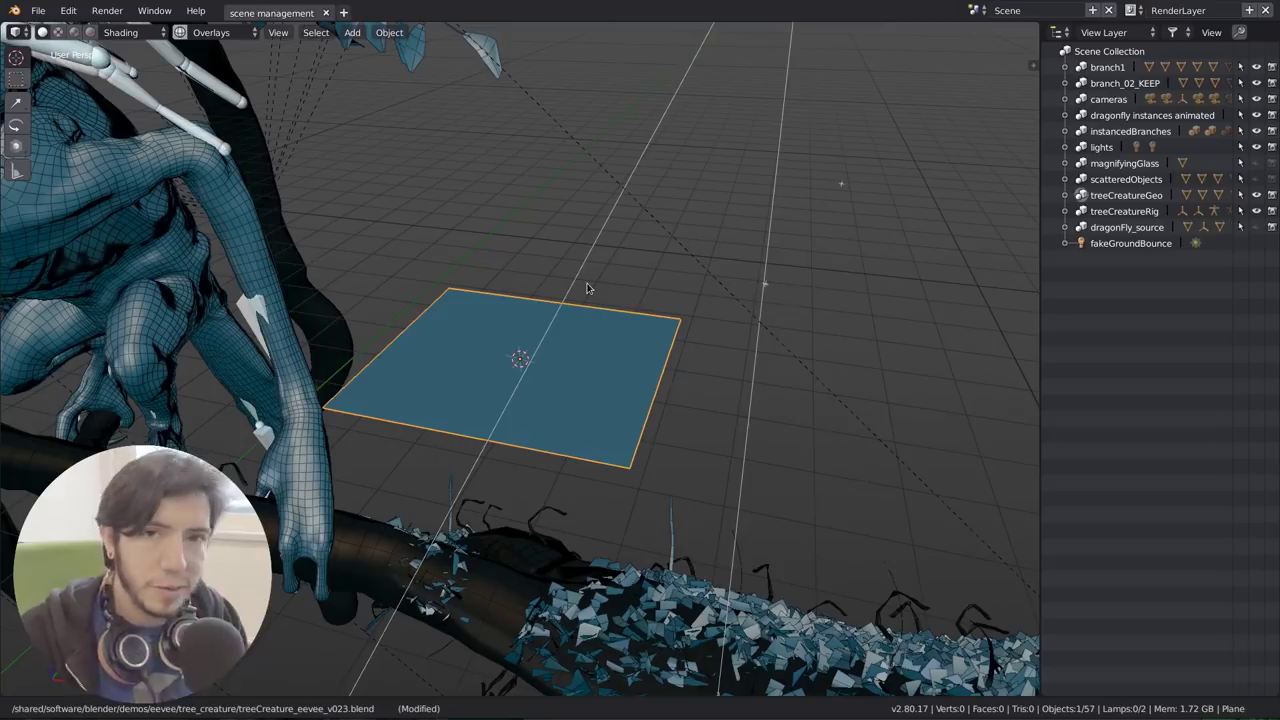
Step: Switch the plane from Object Mode to Sculpt Mode
key("ctrl+Tab")
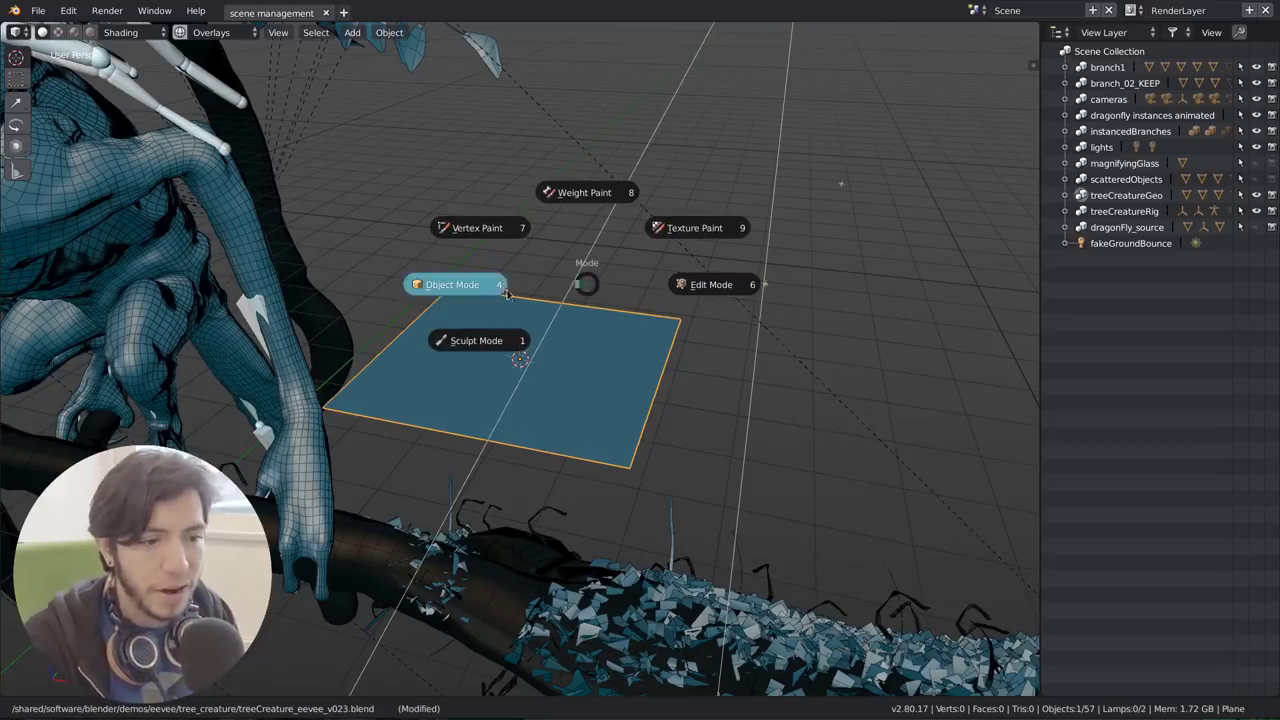
key("1")
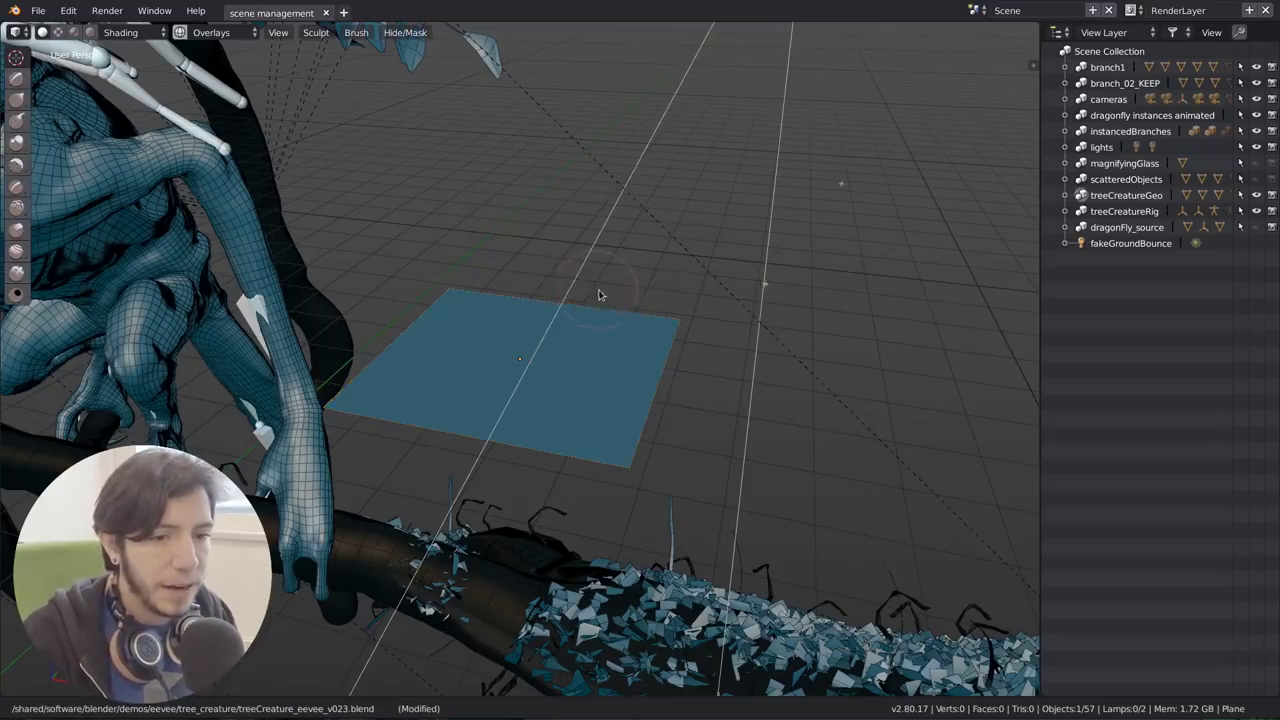
Step: Bring up and dismiss the interaction mode choices, switch the plane from Sculpt Mode to Object Mode and show the choices again
key("ctrl+Tab")
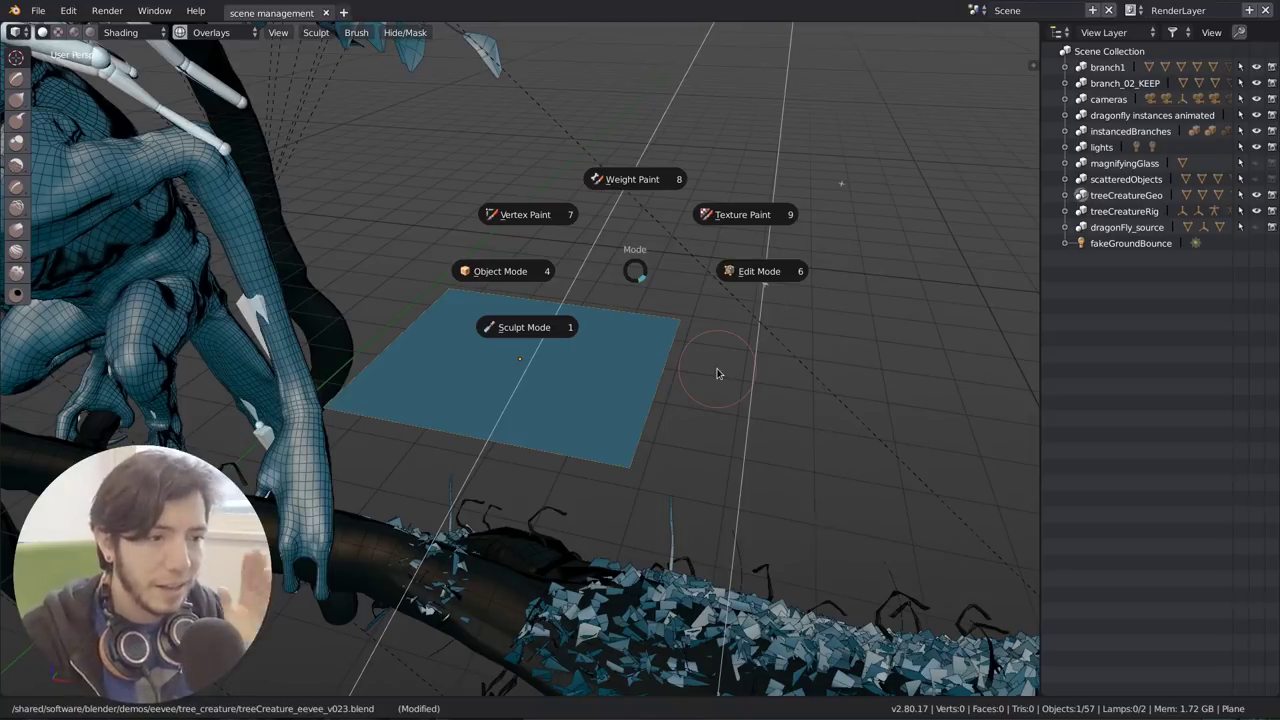
key("Escape")
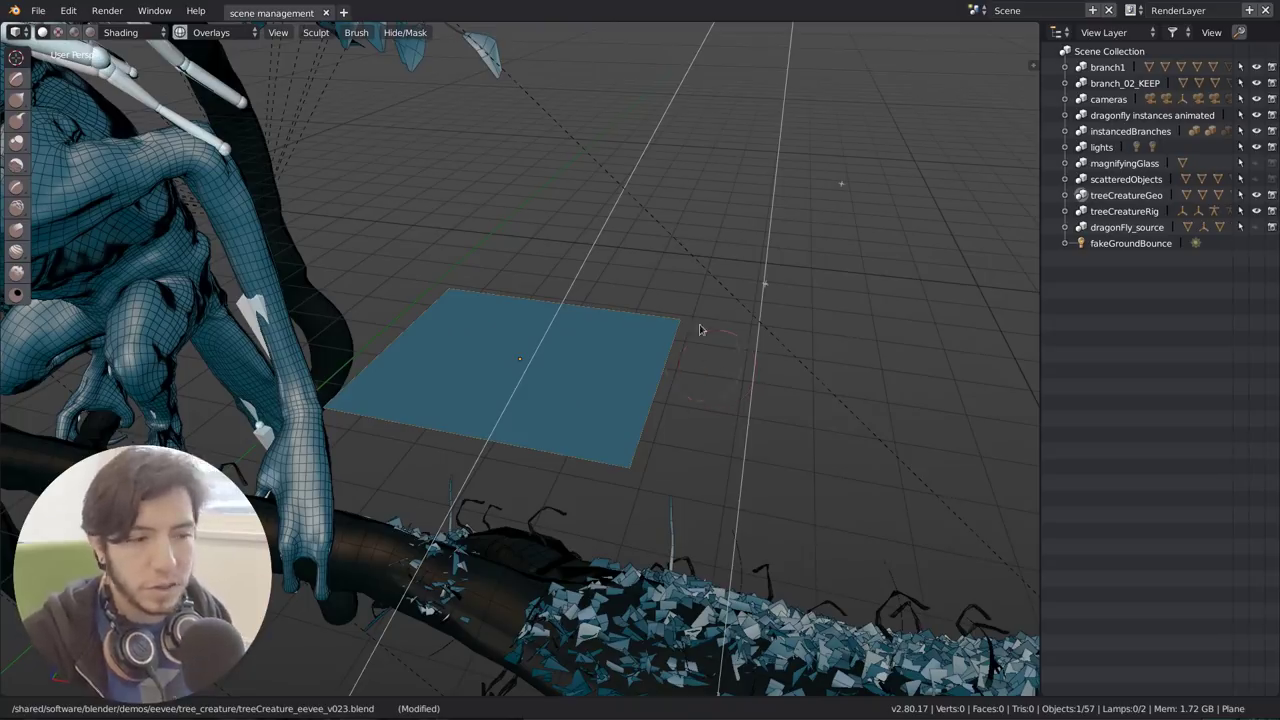
key("ctrl+Tab")
left_click(597, 298)
key("ctrl+Tab")
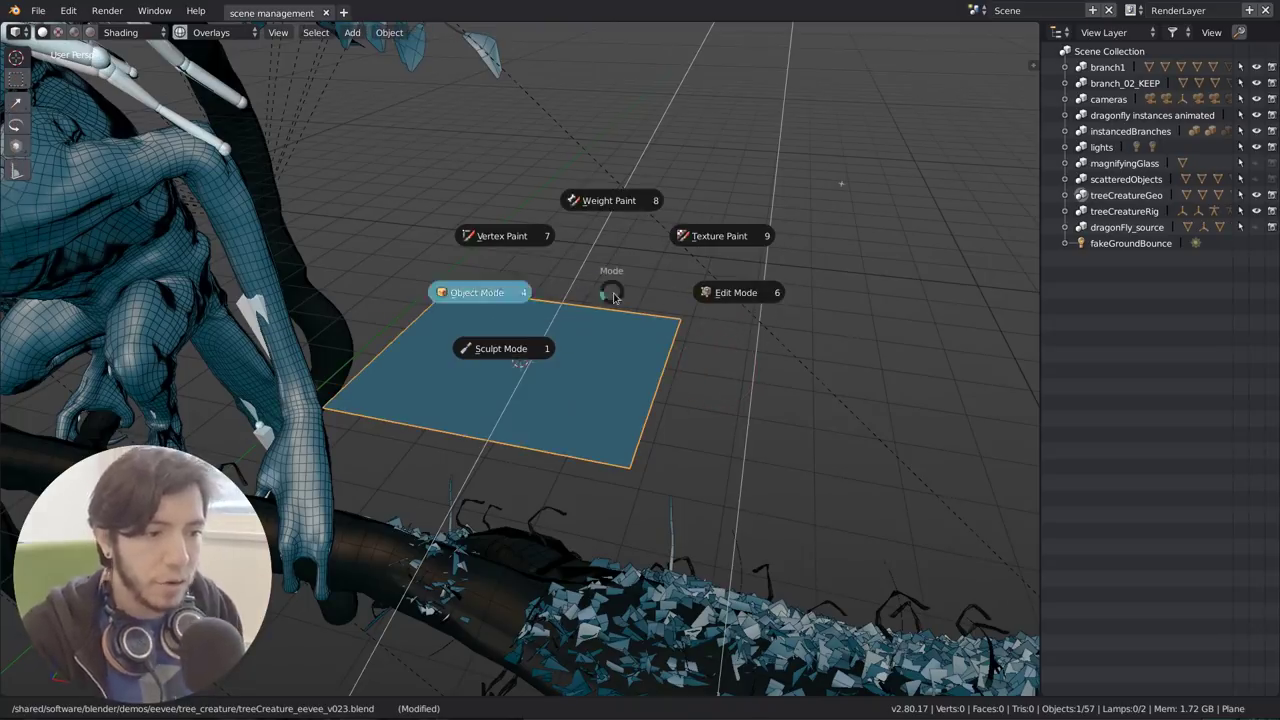
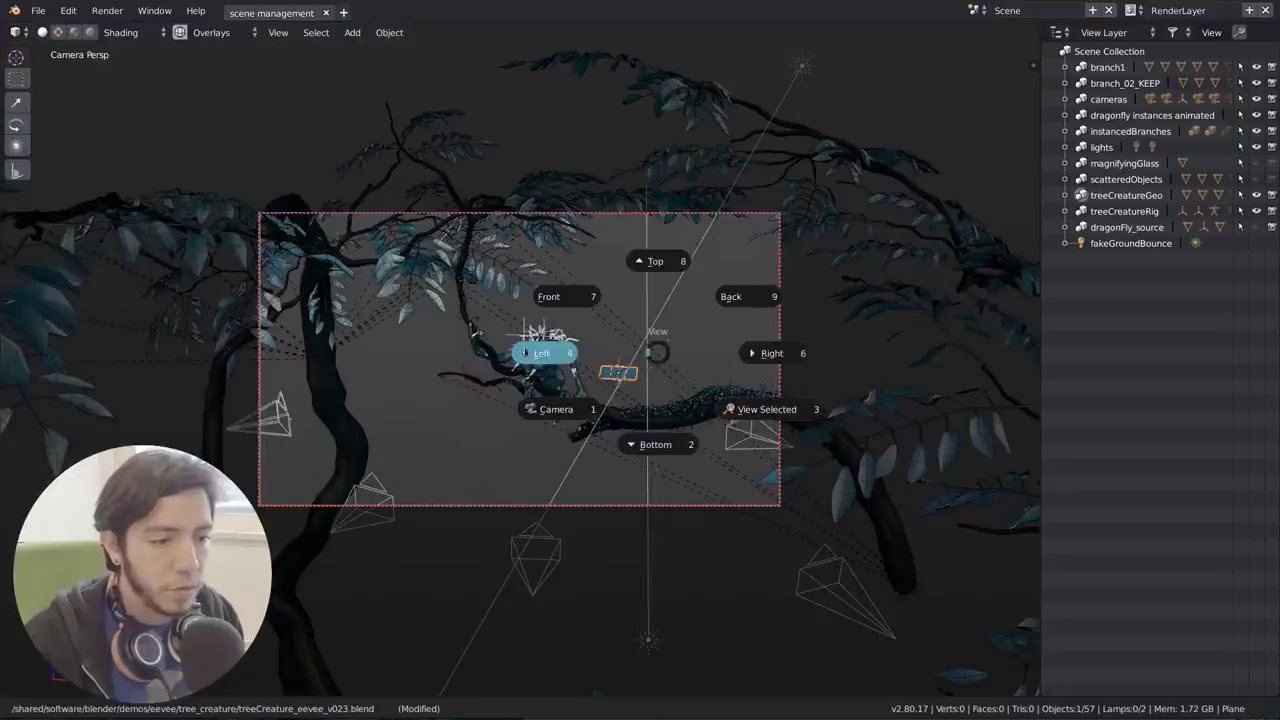
Step: Switch the viewport through several preset views with the View pie menu, ending in the top view
left_click(588, 355)
key("grave")
left_click(648, 349)
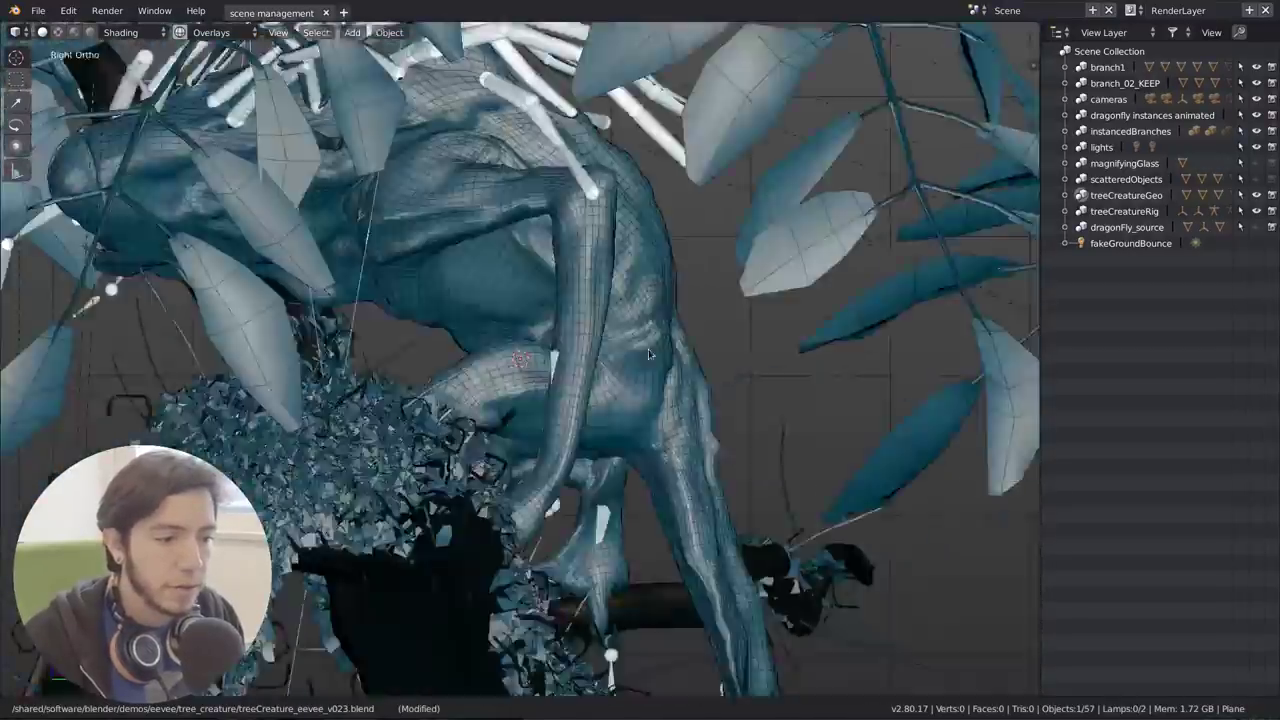
key("grave")
left_click(528, 291)
key("grave")
left_click(586, 446)
key("grave")
left_click(577, 290)
Step: Switch to the right view, frame the selected plane and return to a free perspective view of the scene
key("grave")
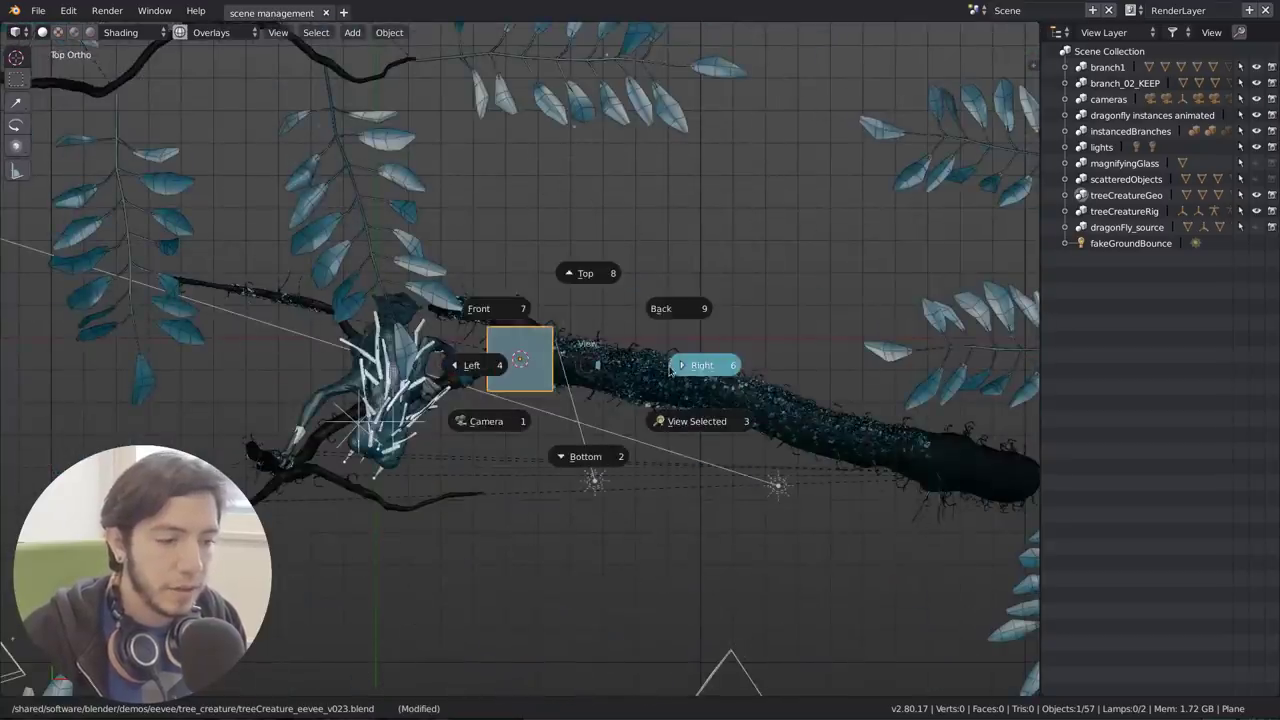
left_click(680, 362)
key("grave")
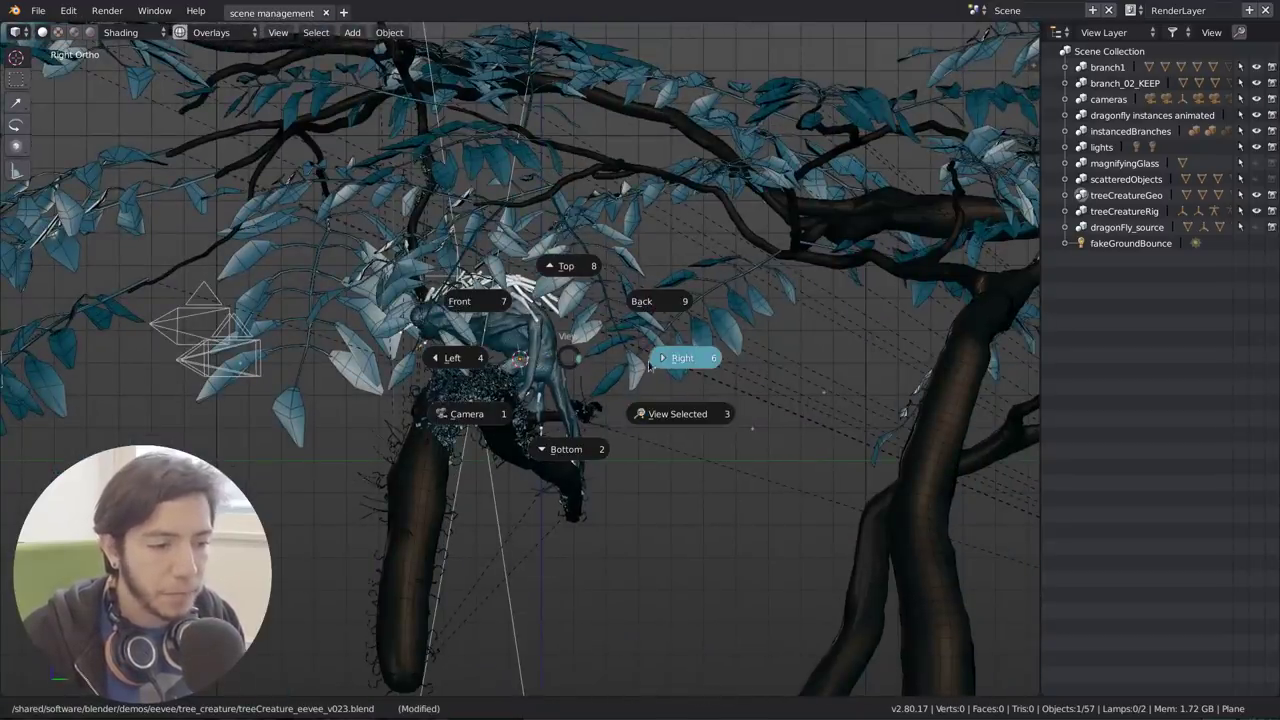
left_click(648, 402)
scroll(614, 360, "down", 3)
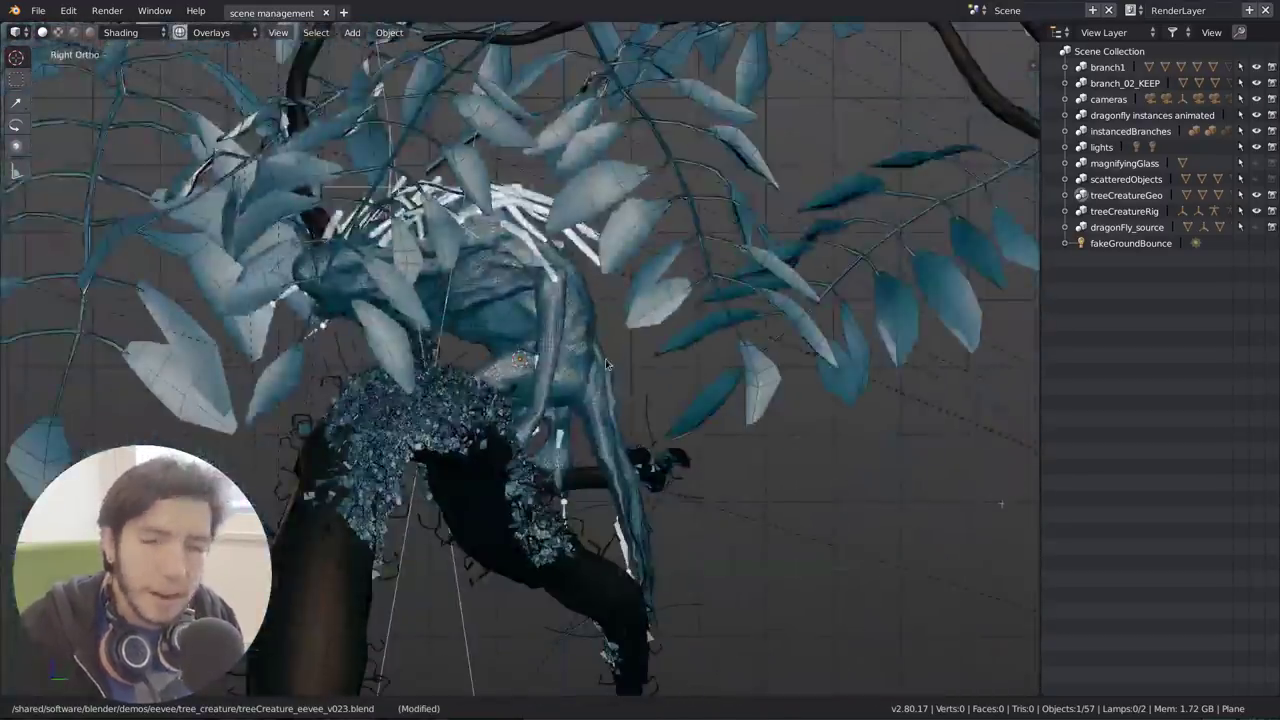
middle_click_drag(614, 360, 560, 341)
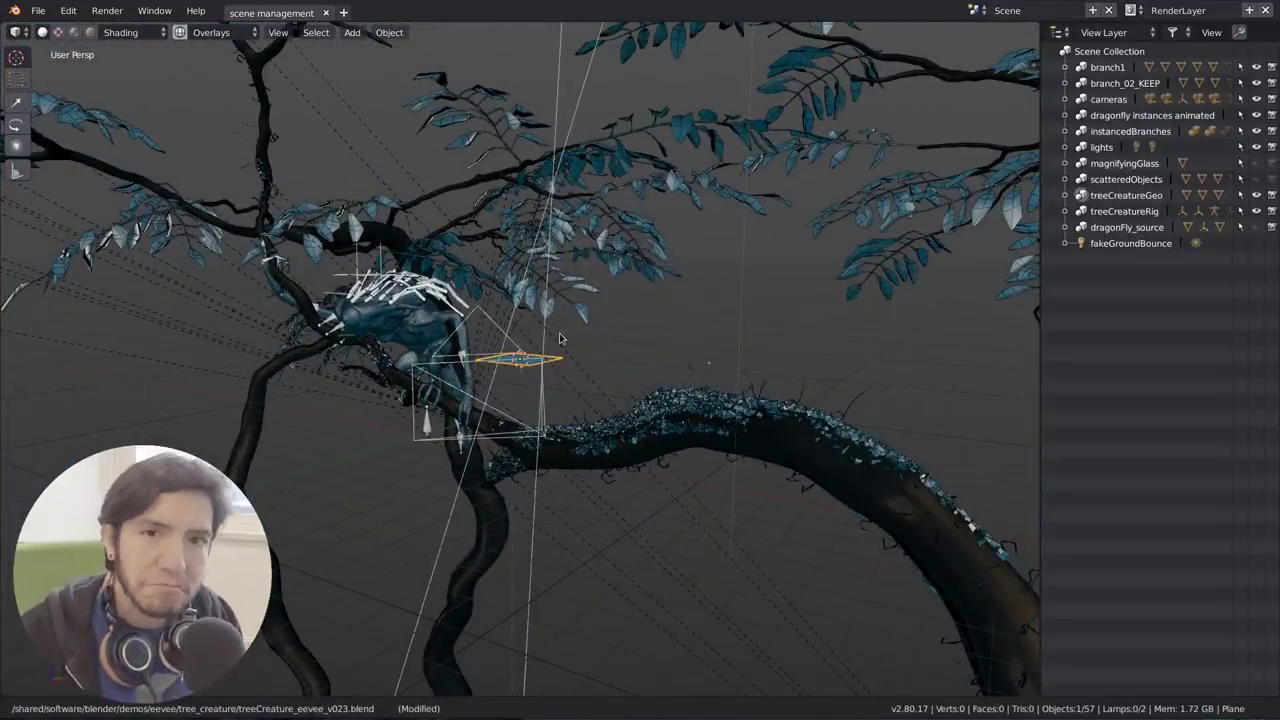
Step: Frame the selected plane in the viewport and switch it to Edit Mode
key("KP_Decimal")
middle_click_drag(562, 340, 578, 391)
key("Tab")
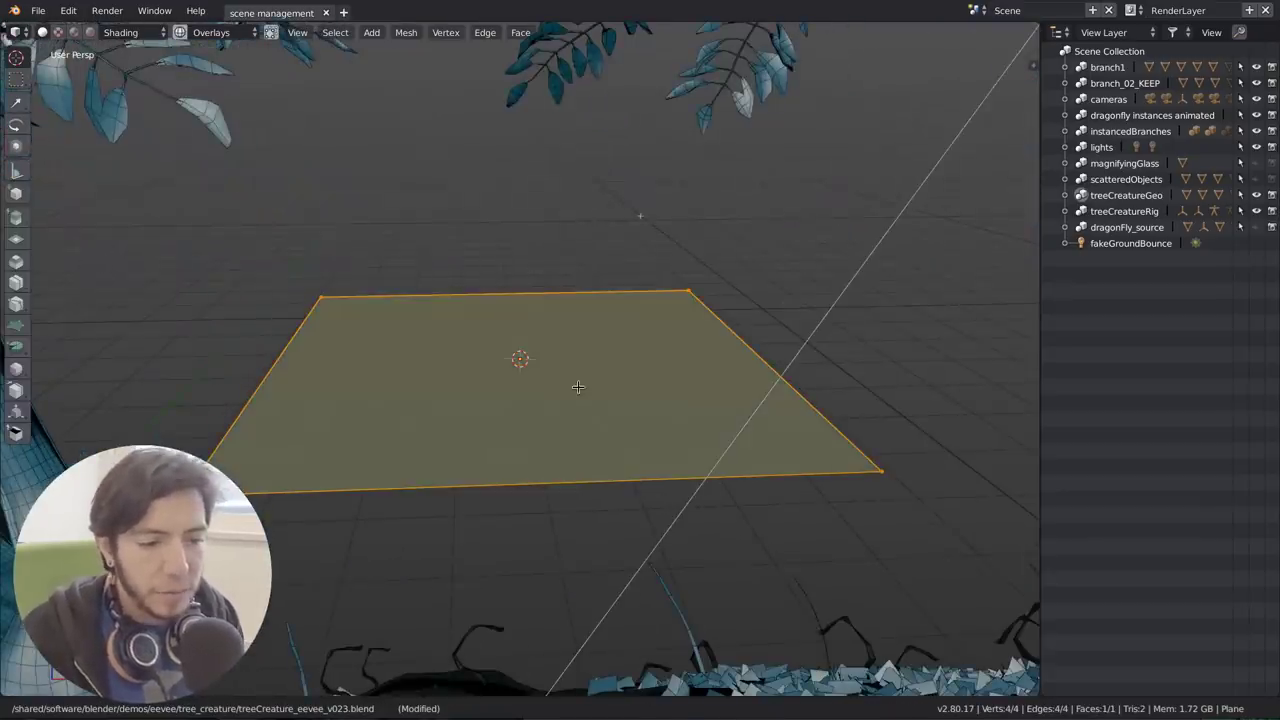
scroll(630, 344, "down", 4)
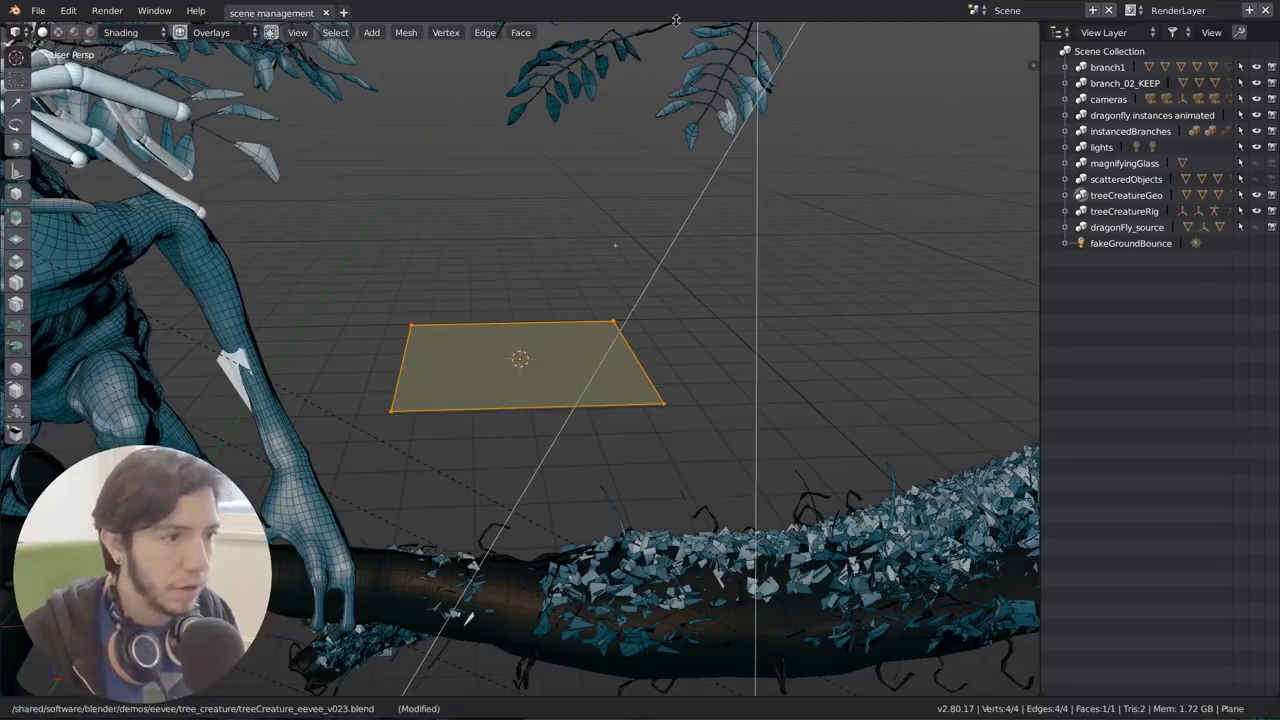
Step: Reveal the hidden settings row of the top bar and switch the mesh selection mode between face, vertex and edge
left_click_drag(676, 20, 680, 46)
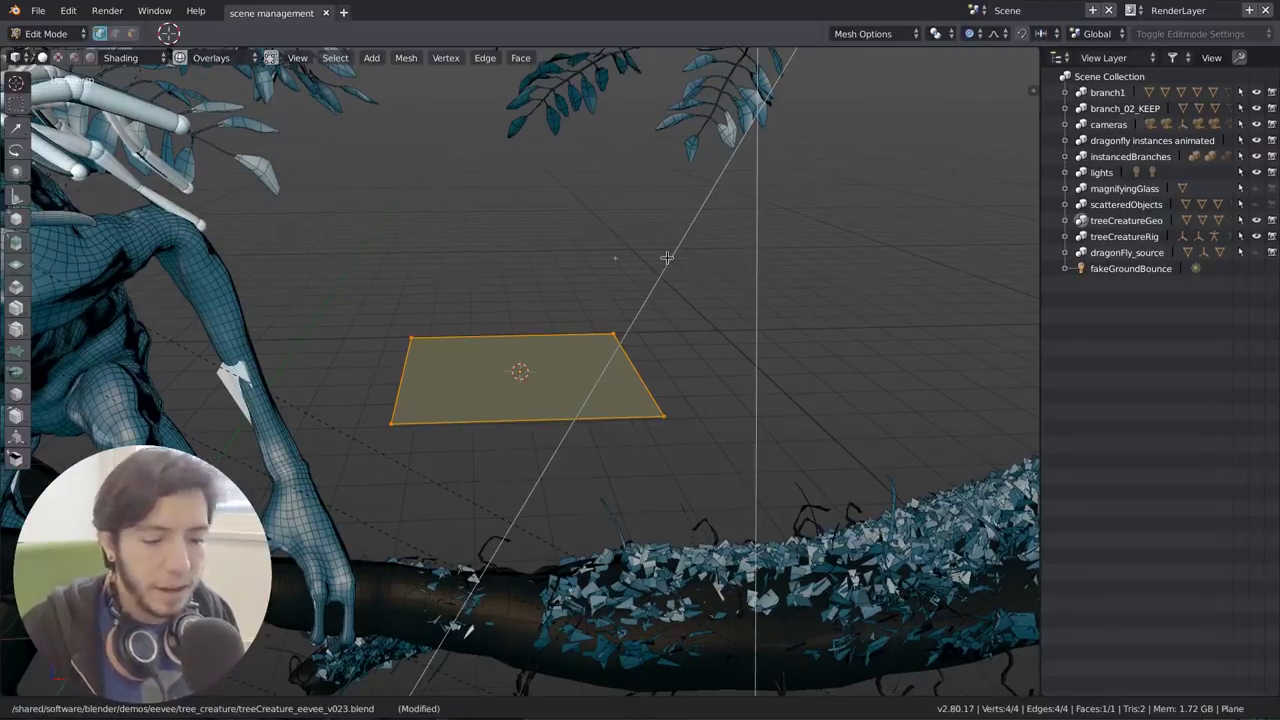
key("3")
key("1")
key("2")
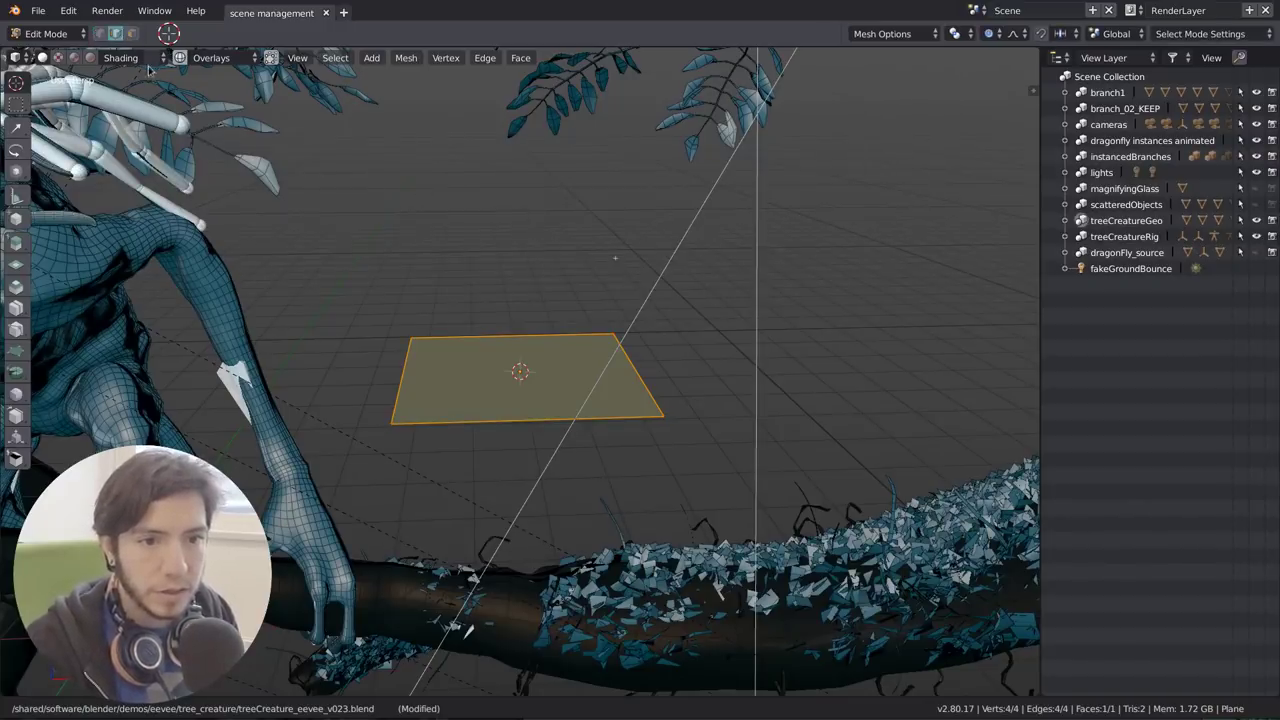
Step: Subdivide the whole plane repeatedly in face select mode into a grid of 16 by 16 faces
key("KP_Decimal")
right_click(522, 373)
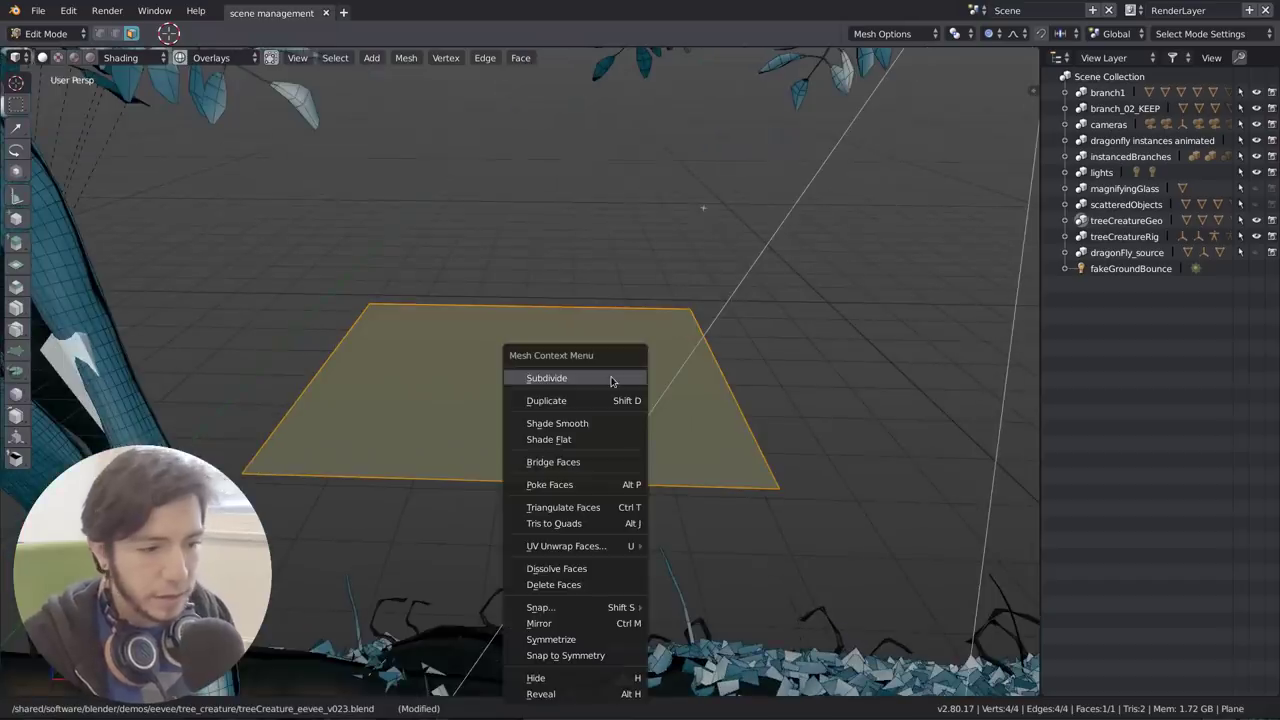
left_click(614, 377)
right_click(614, 377)
left_click(614, 377)
right_click(614, 377)
left_click(614, 377)
middle_click_drag(614, 377, 608, 389)
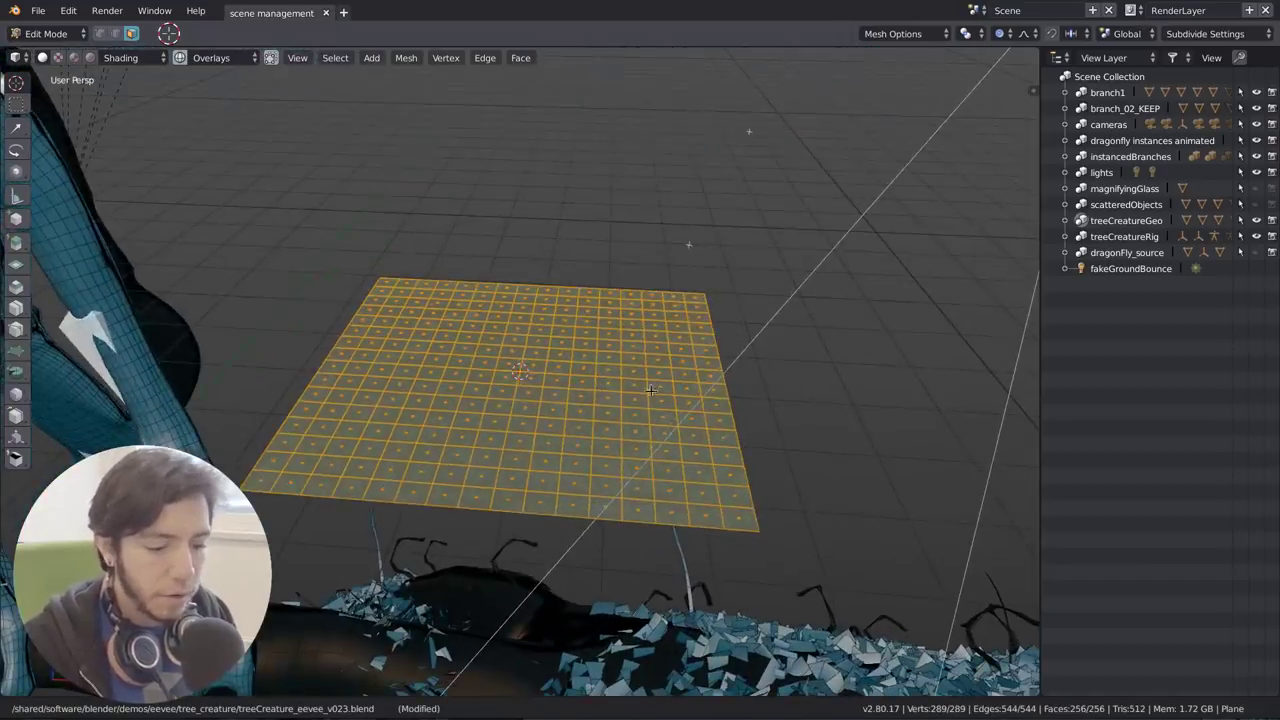
Step: Switch the grid's selection mode between edge, vertex and face, and combine all three modes
key("2")
key("1")
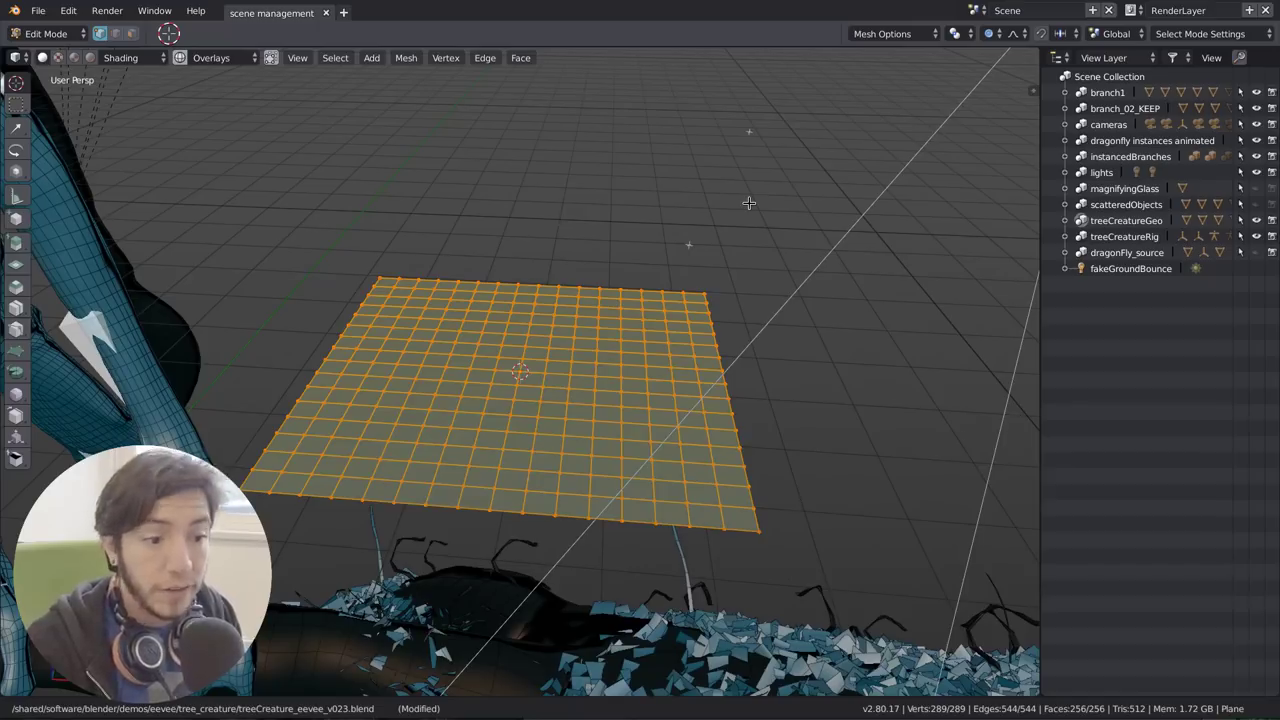
key("3")
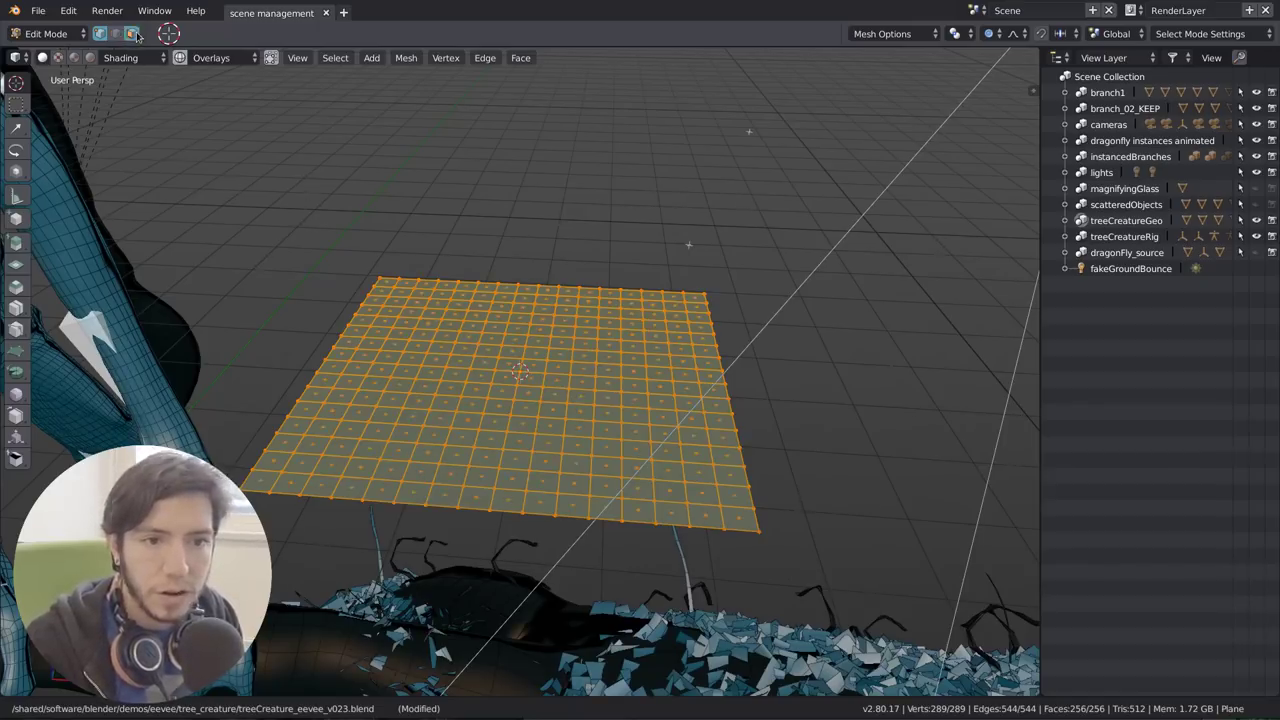
key("1")
key("2")
key("3")
key("shift+2")
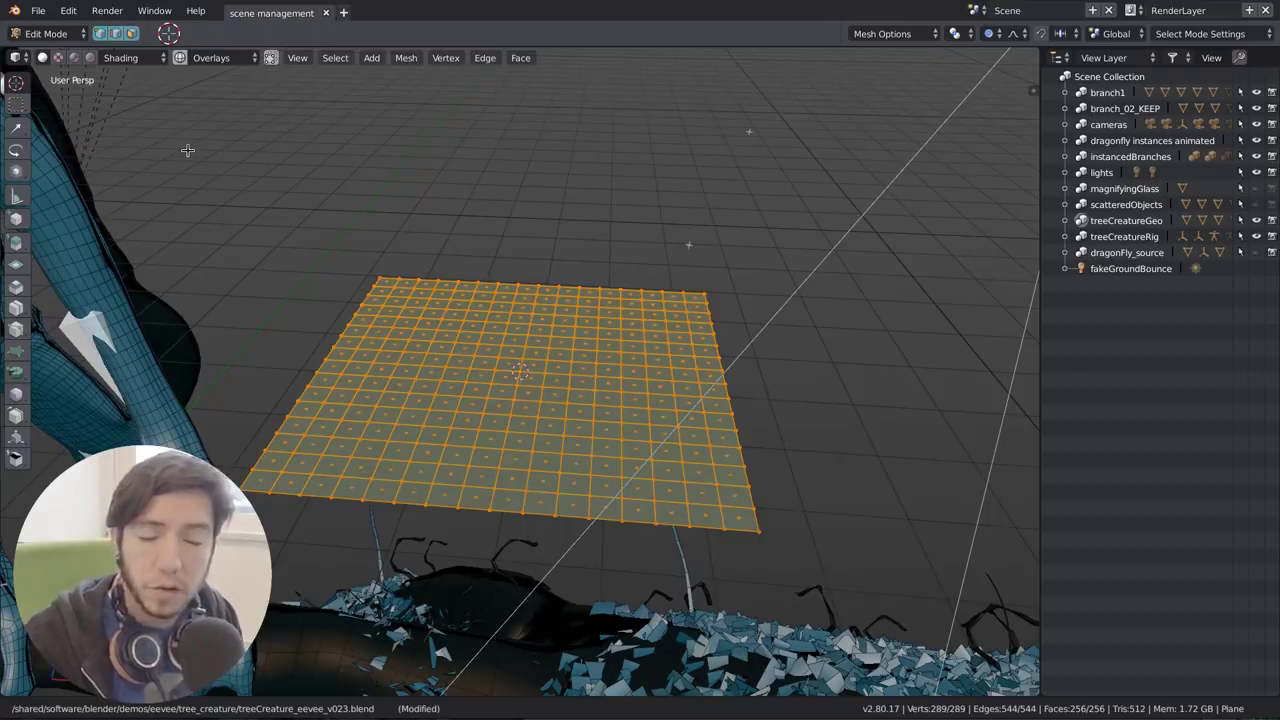
Step: Go through the vertex, edge and face selection modes once more and enable all three together again
key("1")
key("2")
key("3")
key("shift+1")
key("shift+2")
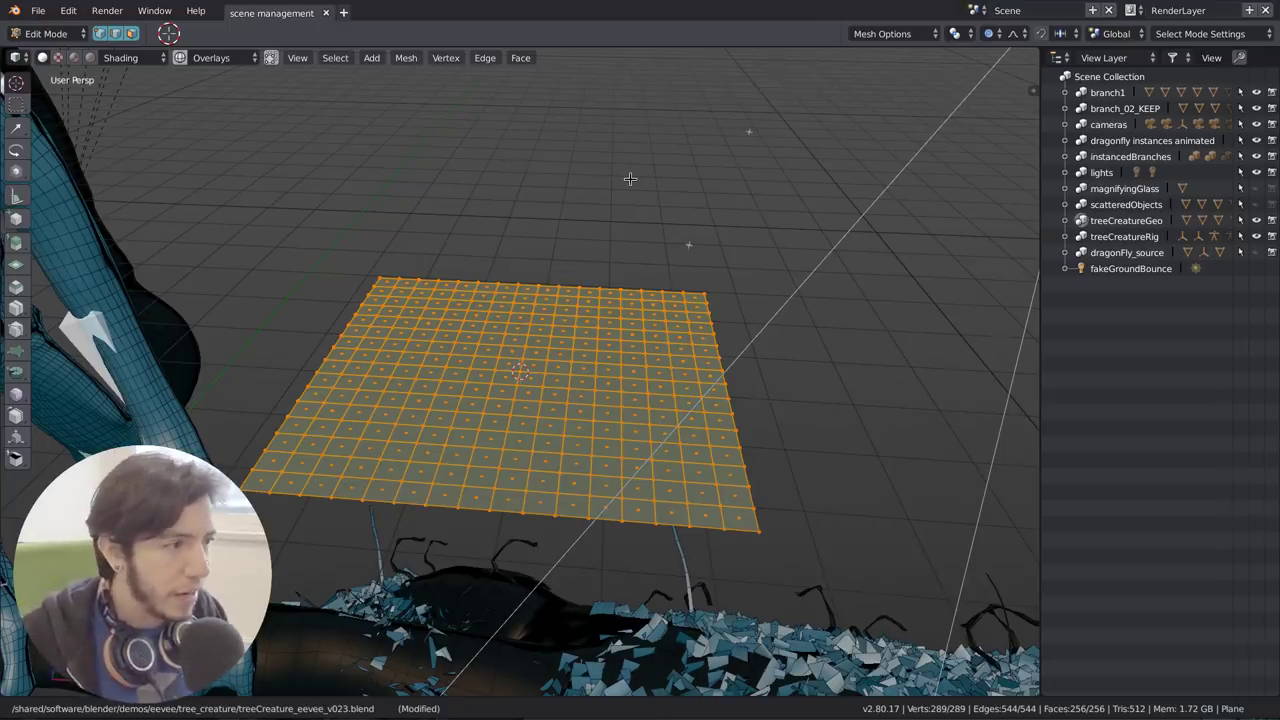
Step: Change the Outliner area to the Properties editor, and expand and collapse the scene's Dimensions settings
left_click(1062, 57)
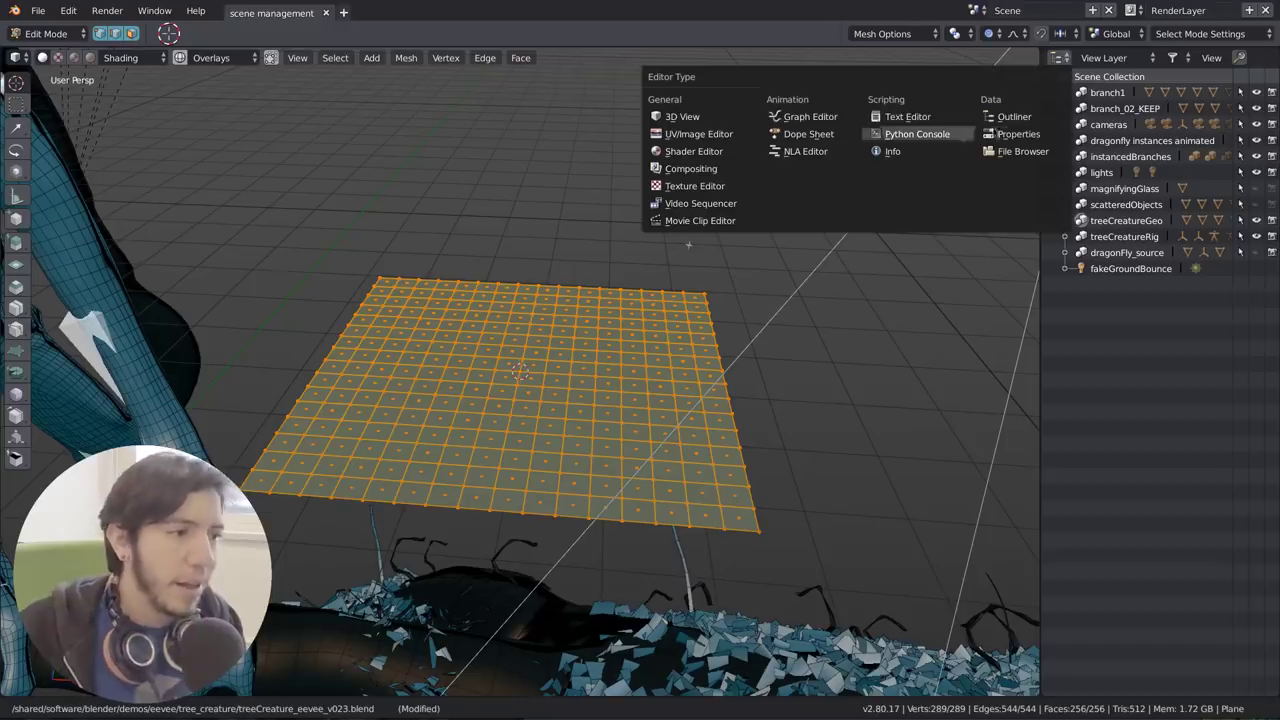
left_click(1031, 134)
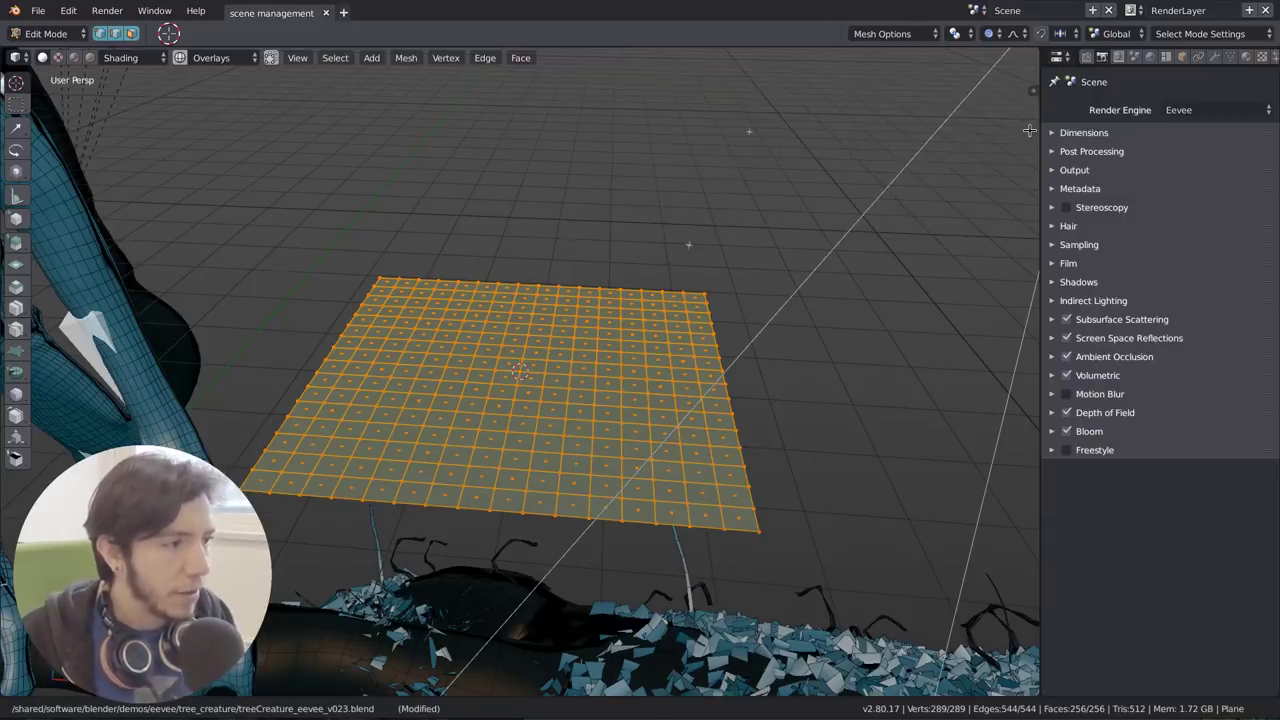
left_click(1084, 133)
left_click(1101, 136)
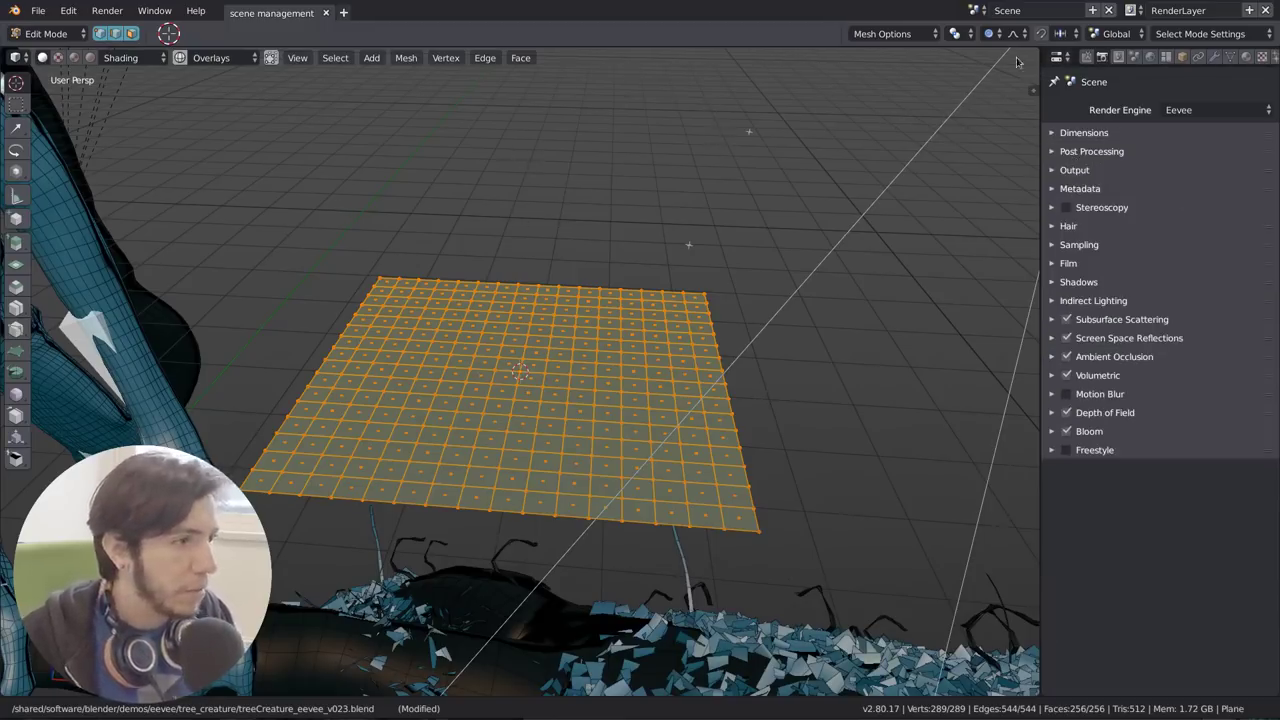
left_click_drag(1035, 52, 950, 72)
left_click(877, 58)
key("Escape")
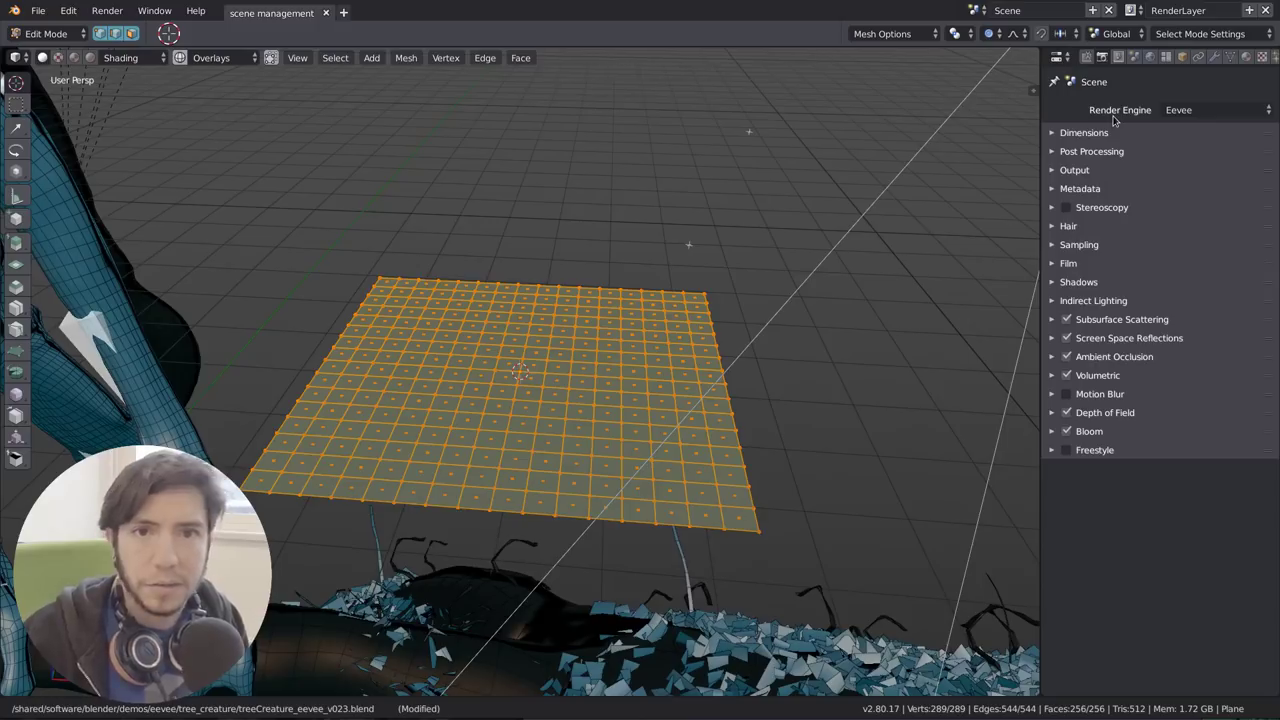
Step: Show the Mesh Options of the active tool in the Properties editor and look through the editor's other categories
left_click(1087, 58)
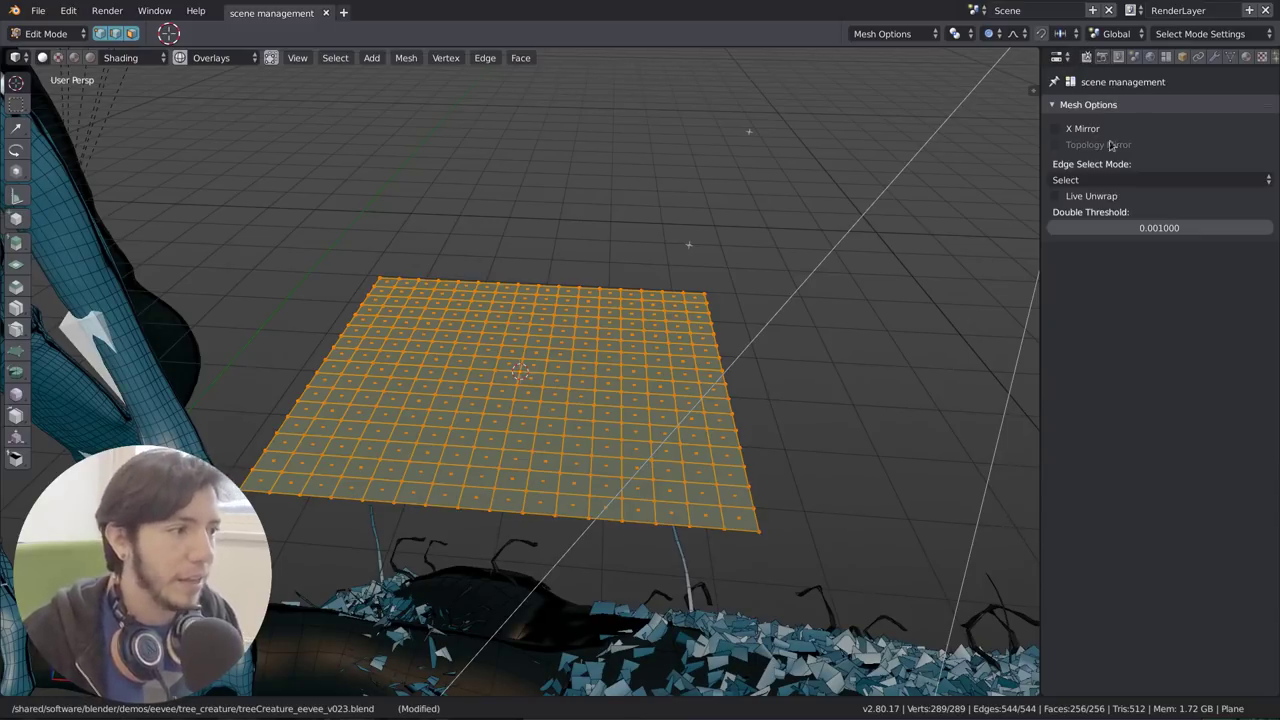
scroll(1230, 58, "down", 2)
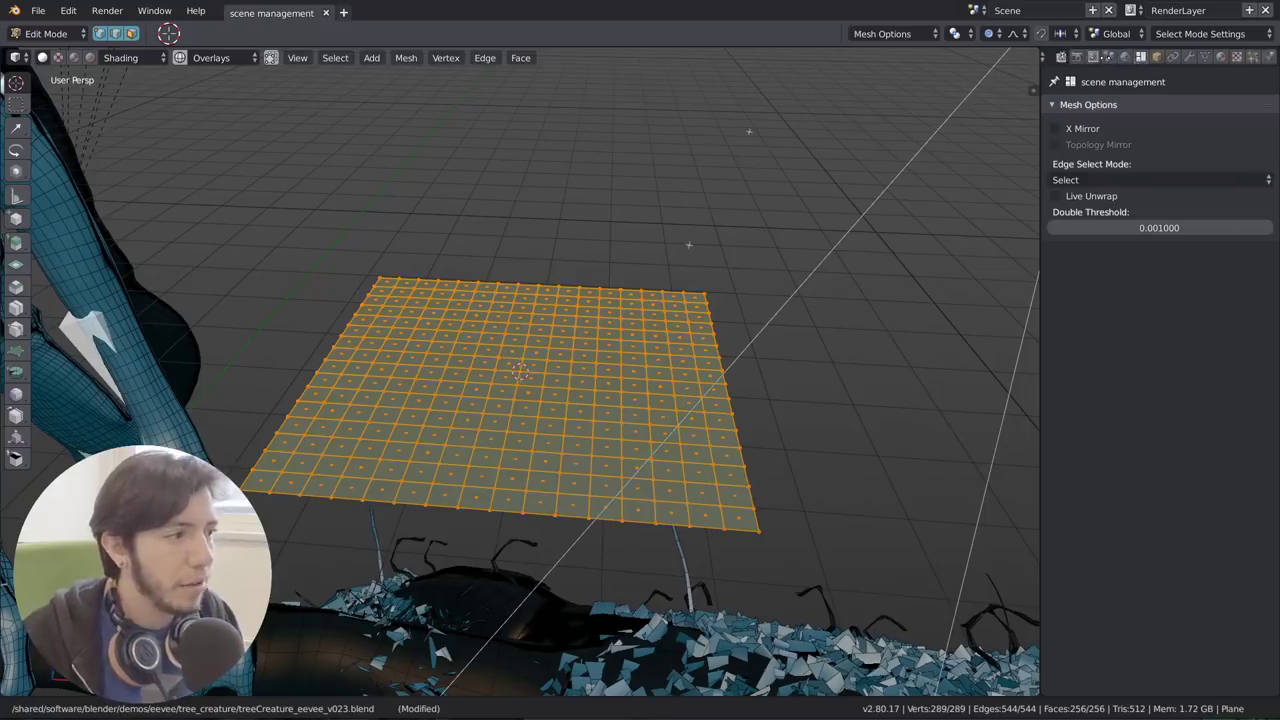
scroll(1200, 58, "up", 2)
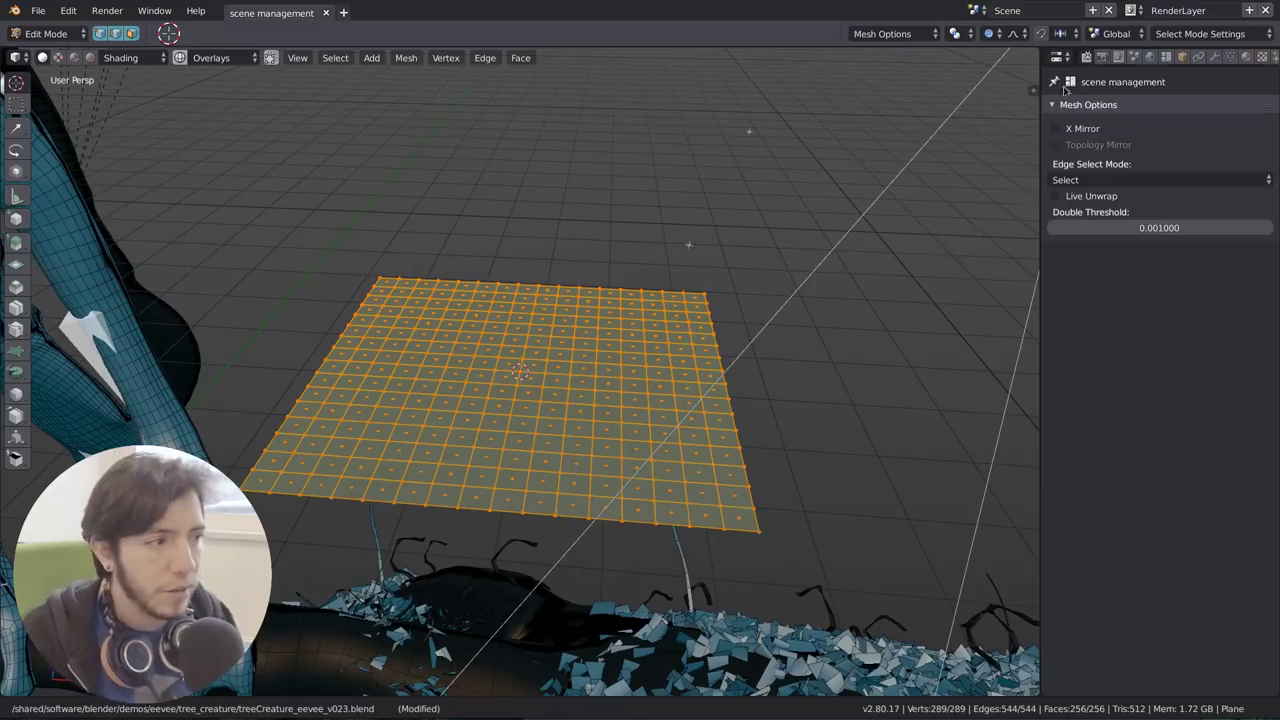
Step: Widen the Properties editor, return to the render settings and expand the Dimensions section
left_click_drag(1039, 106, 1008, 106)
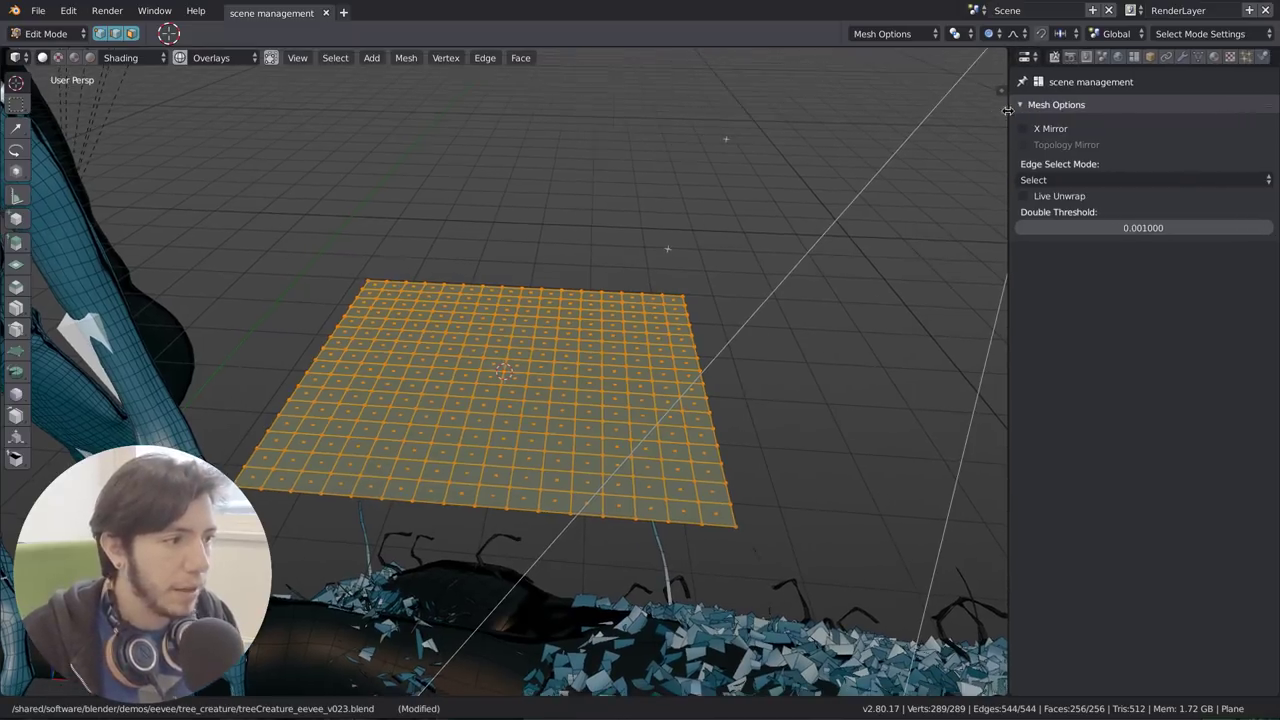
left_click(1070, 57)
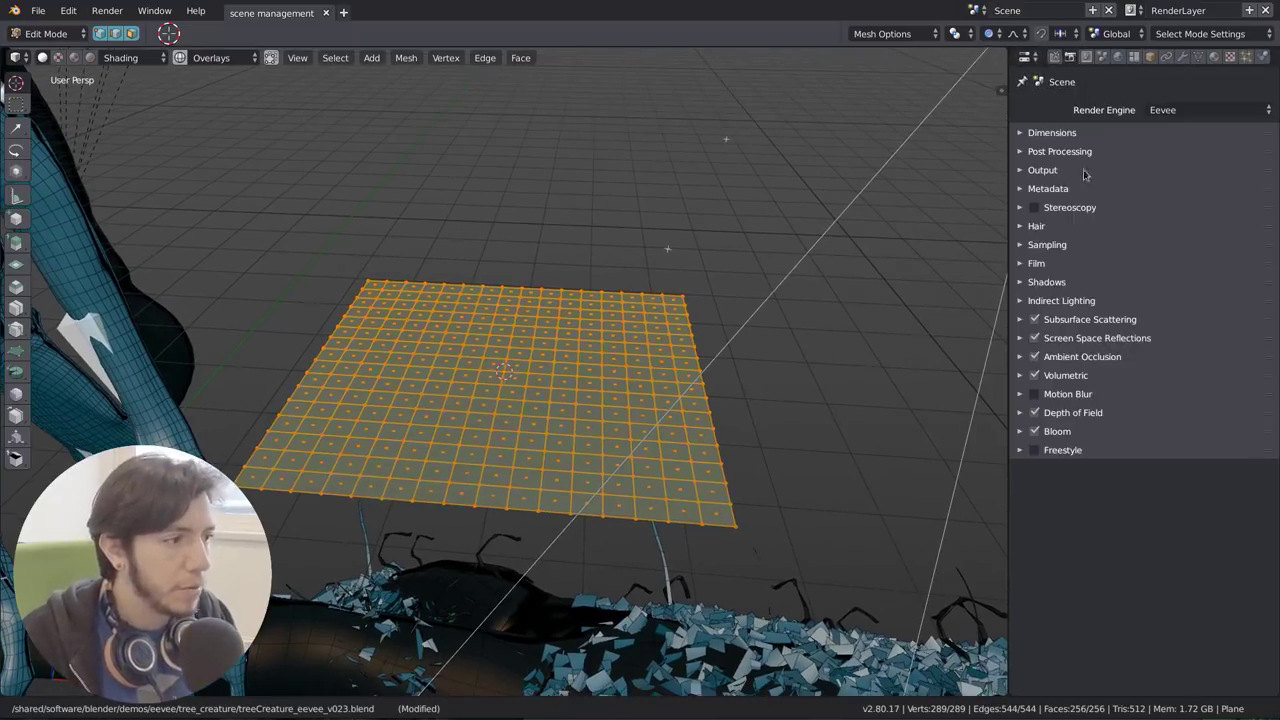
left_click(1058, 133)
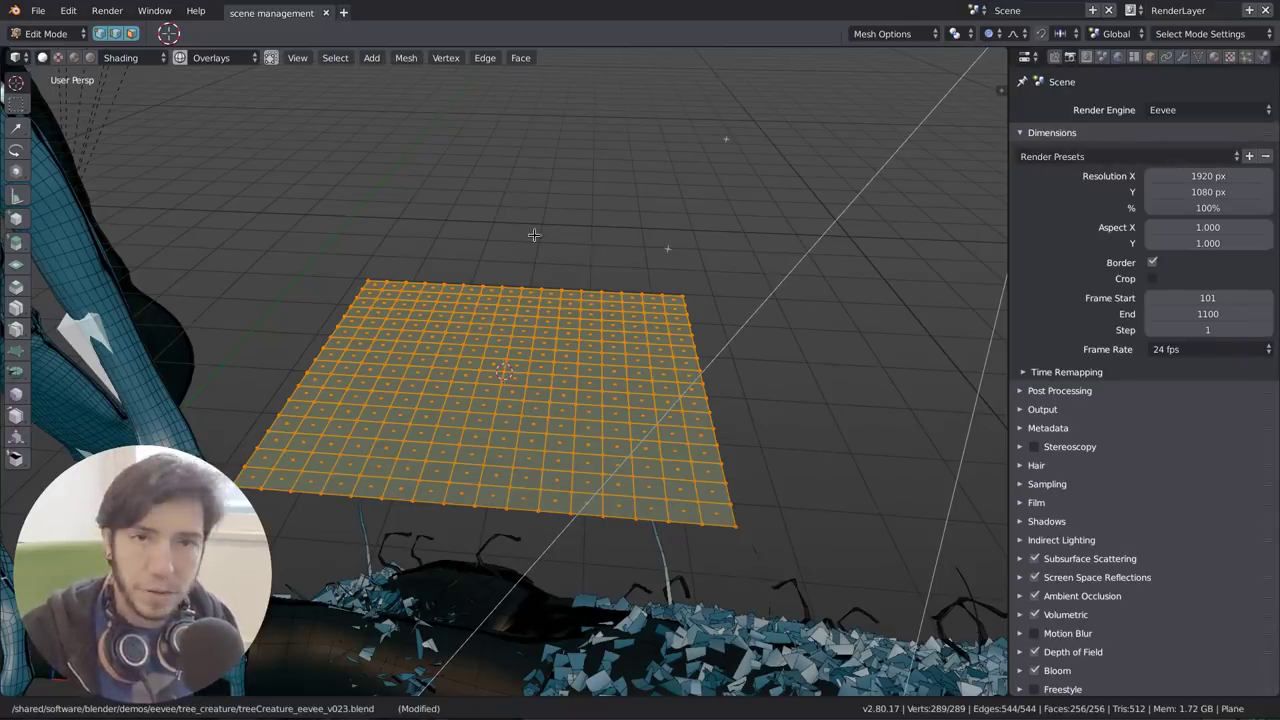
Step: Close the separate user preferences window and switch to the Chrome window with the MatCaps call
key("super")
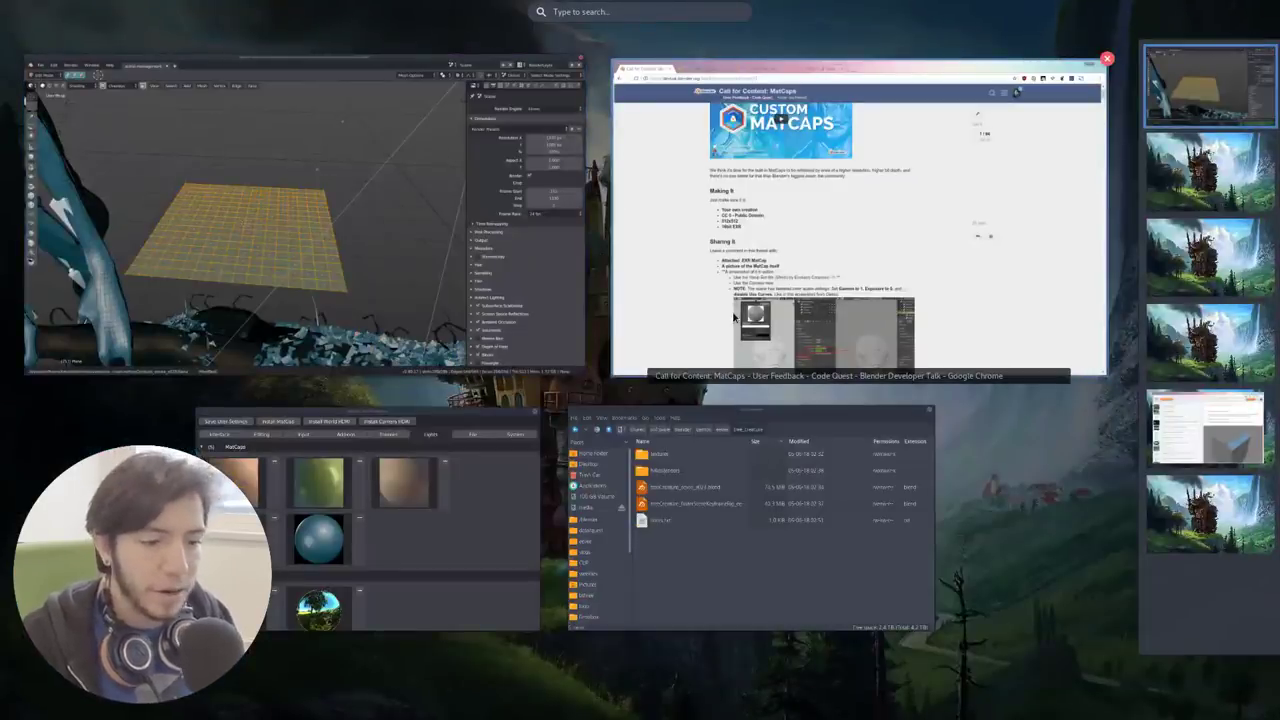
left_click(540, 404)
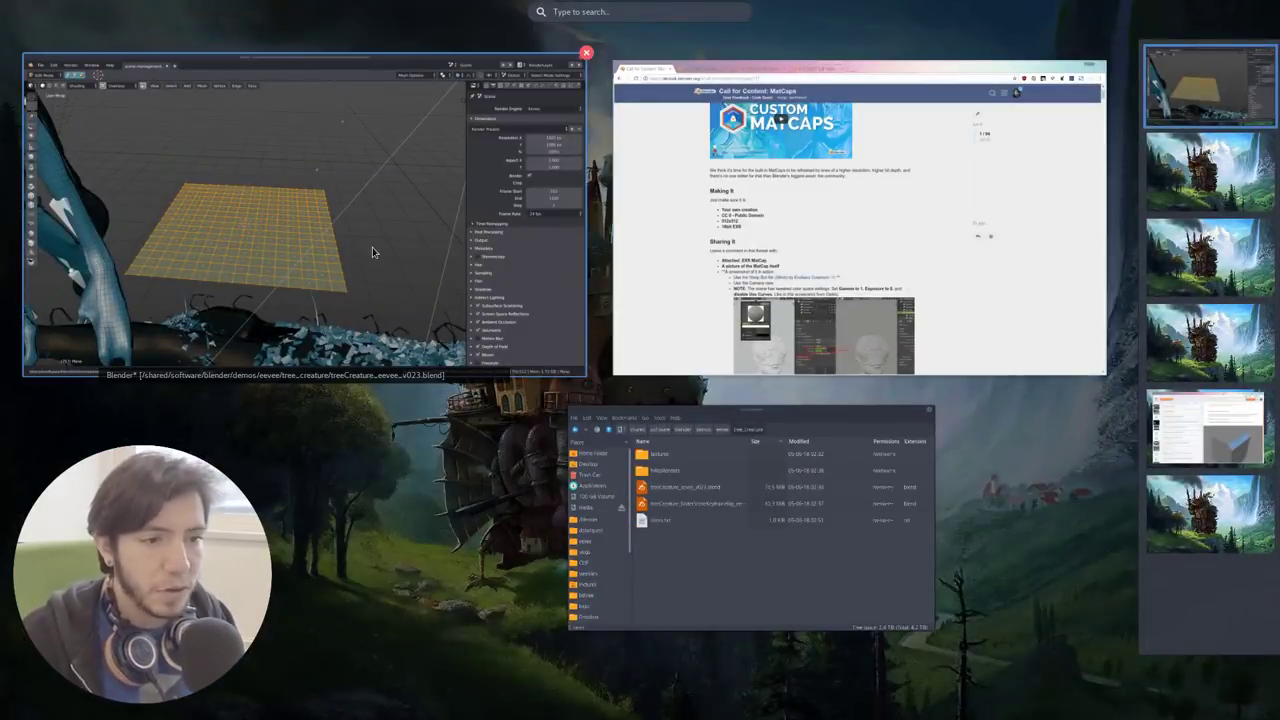
left_click(873, 161)
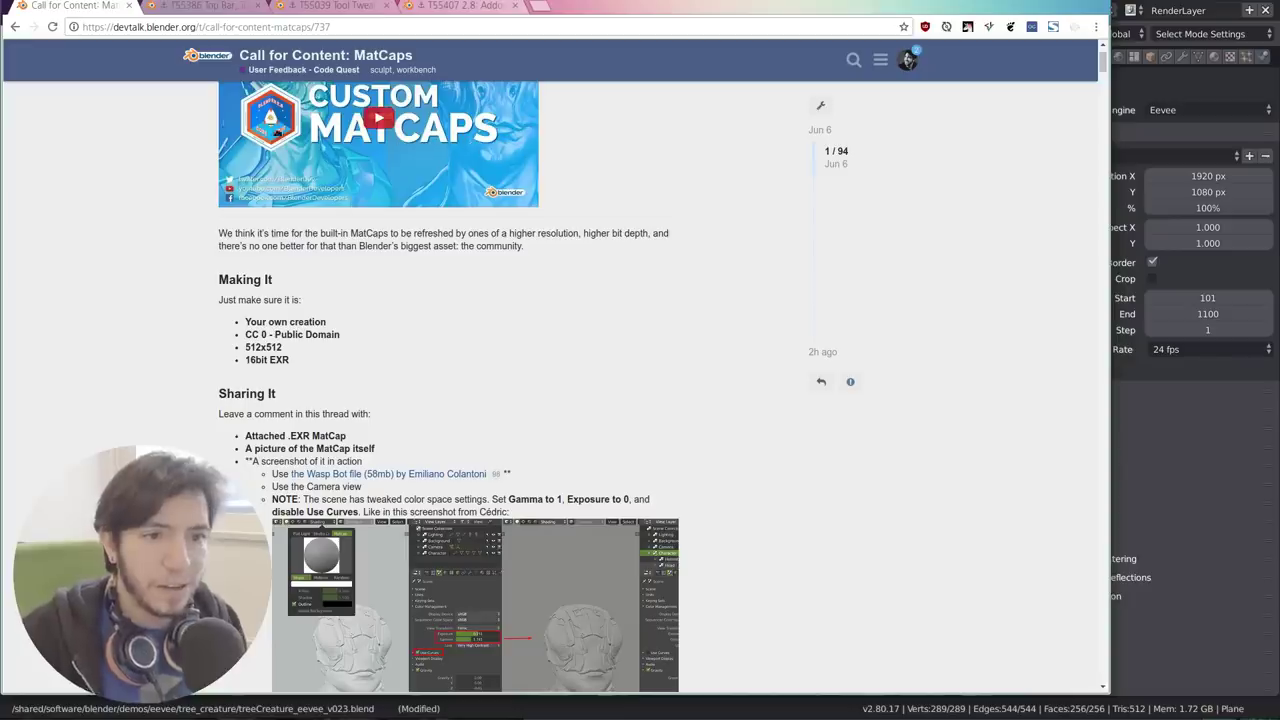
Step: Show the developer task T55386 "Top Bar, Tool Properties & Toolbar Update" and skim its description
left_click(193, 12)
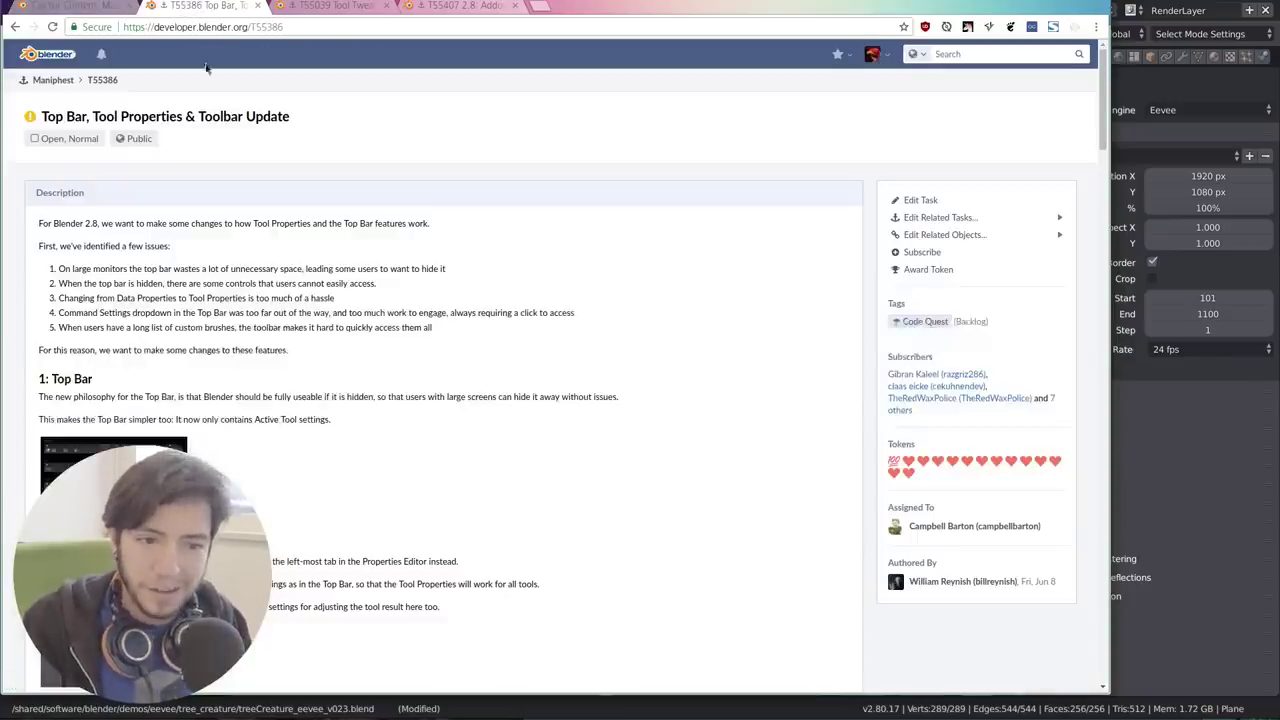
scroll(450, 325, "down", 3)
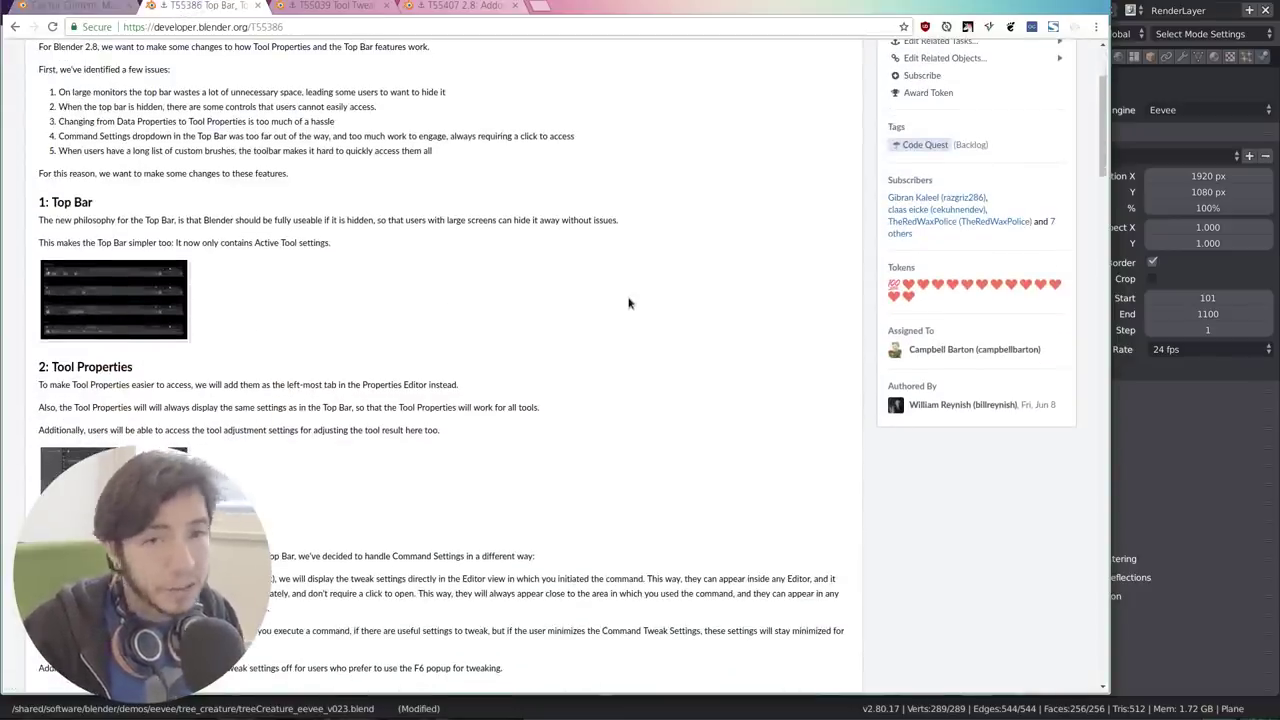
scroll(628, 303, "up", 3)
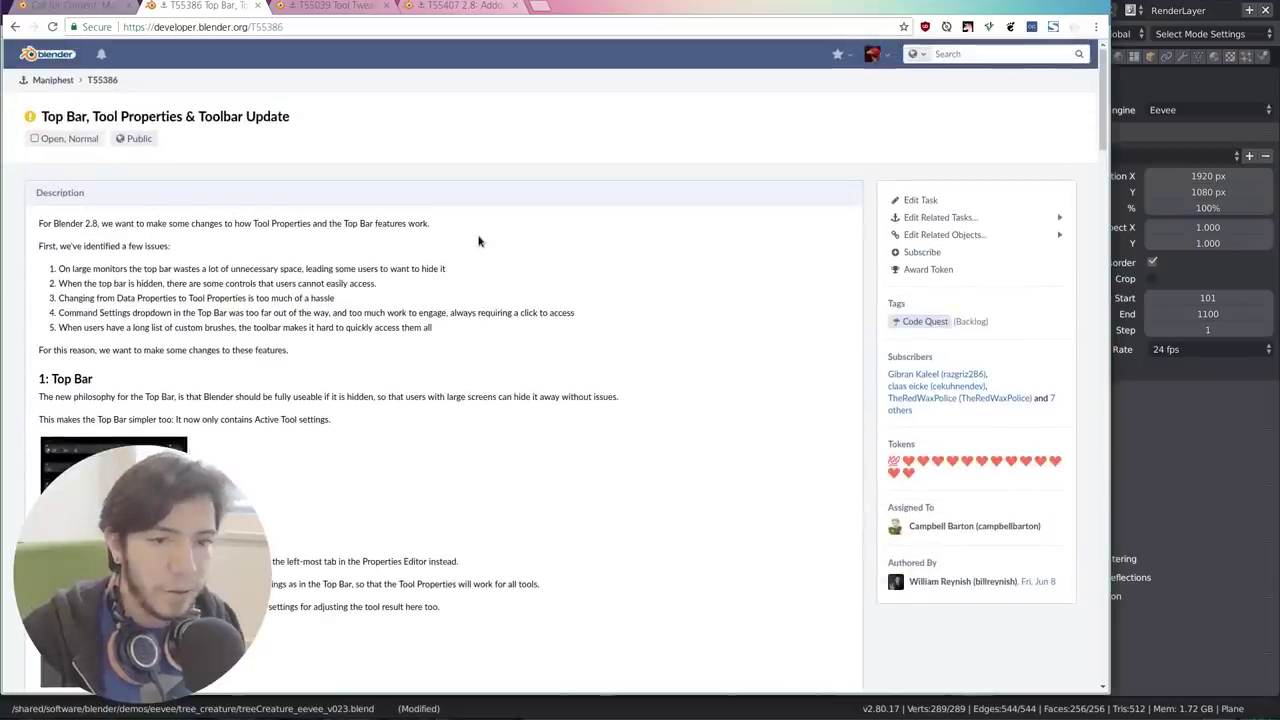
Step: Show the Top Bar section of task T55386, move the browser window aside, and hide the Top Bar in Blender
scroll(275, 306, "down", 4)
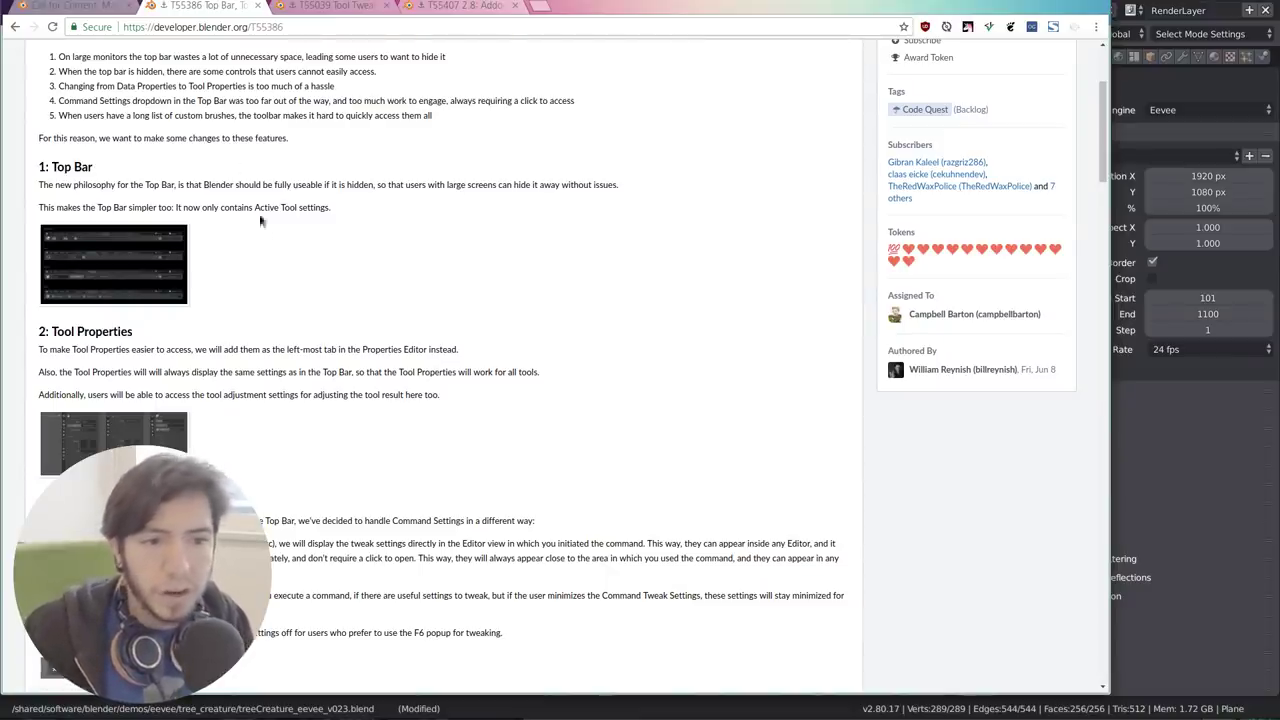
left_click_drag(659, 25, 726, 127)
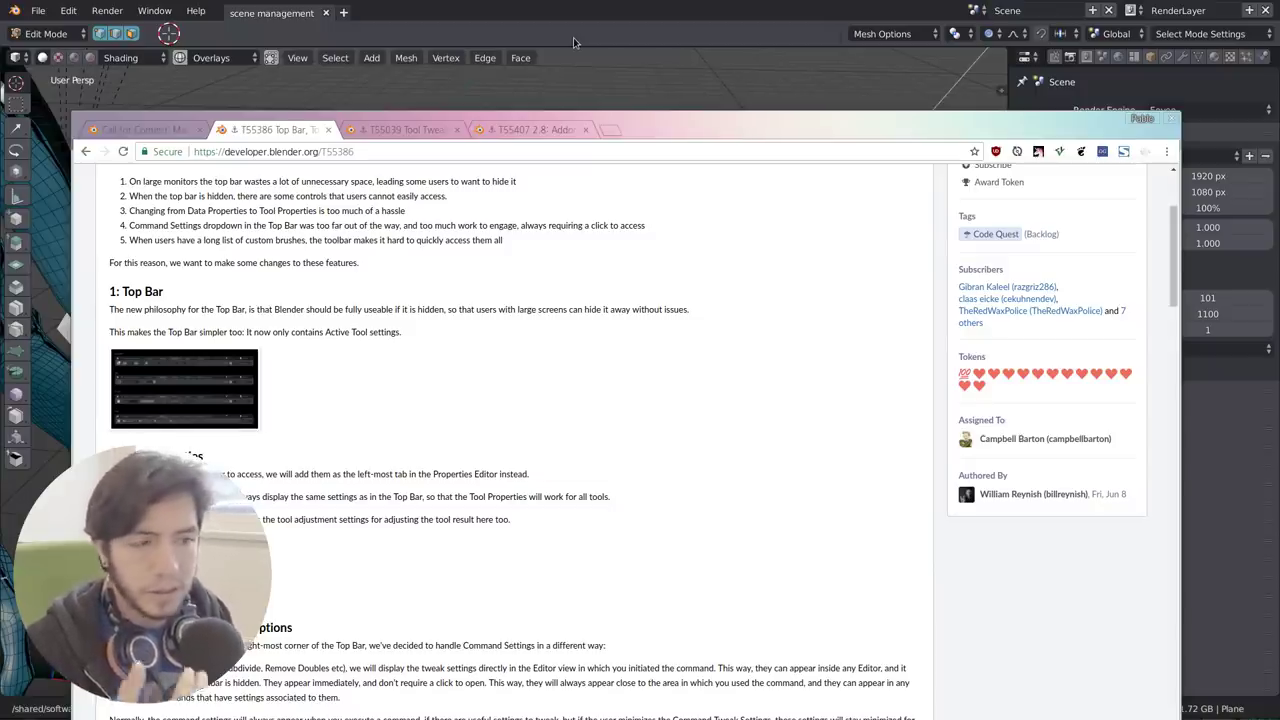
key("alt+Tab")
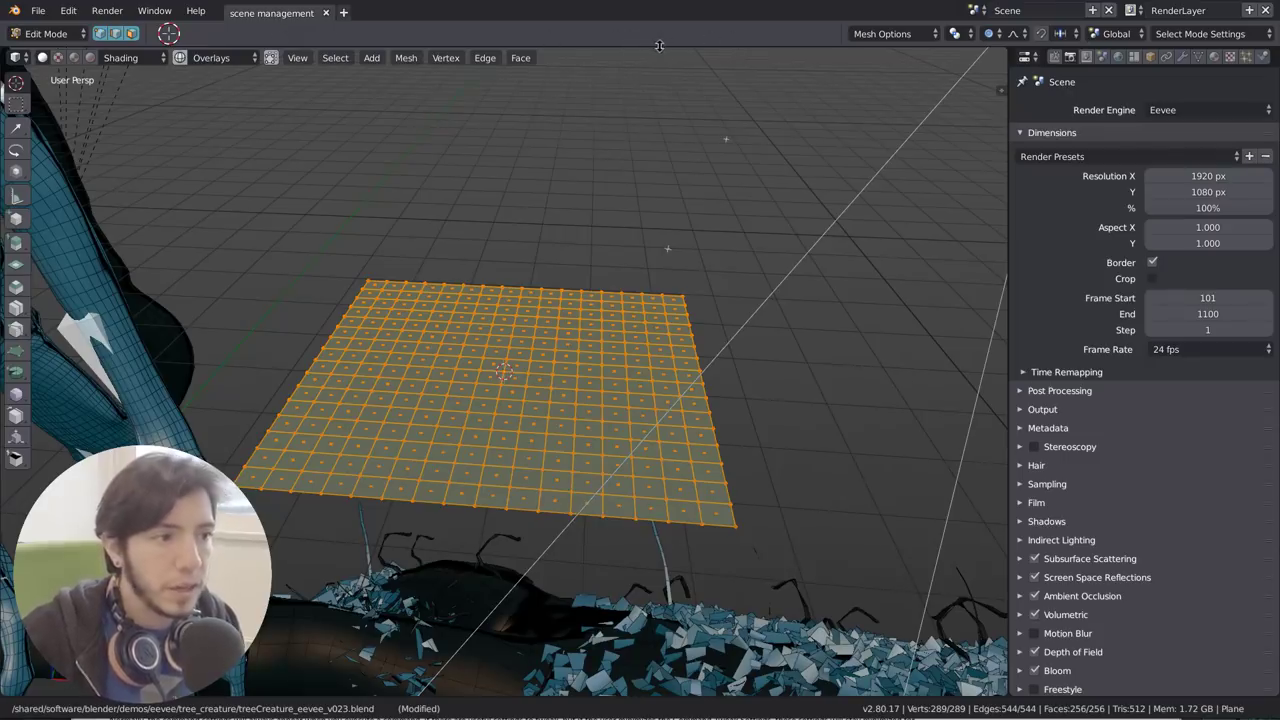
left_click_drag(659, 47, 661, 6)
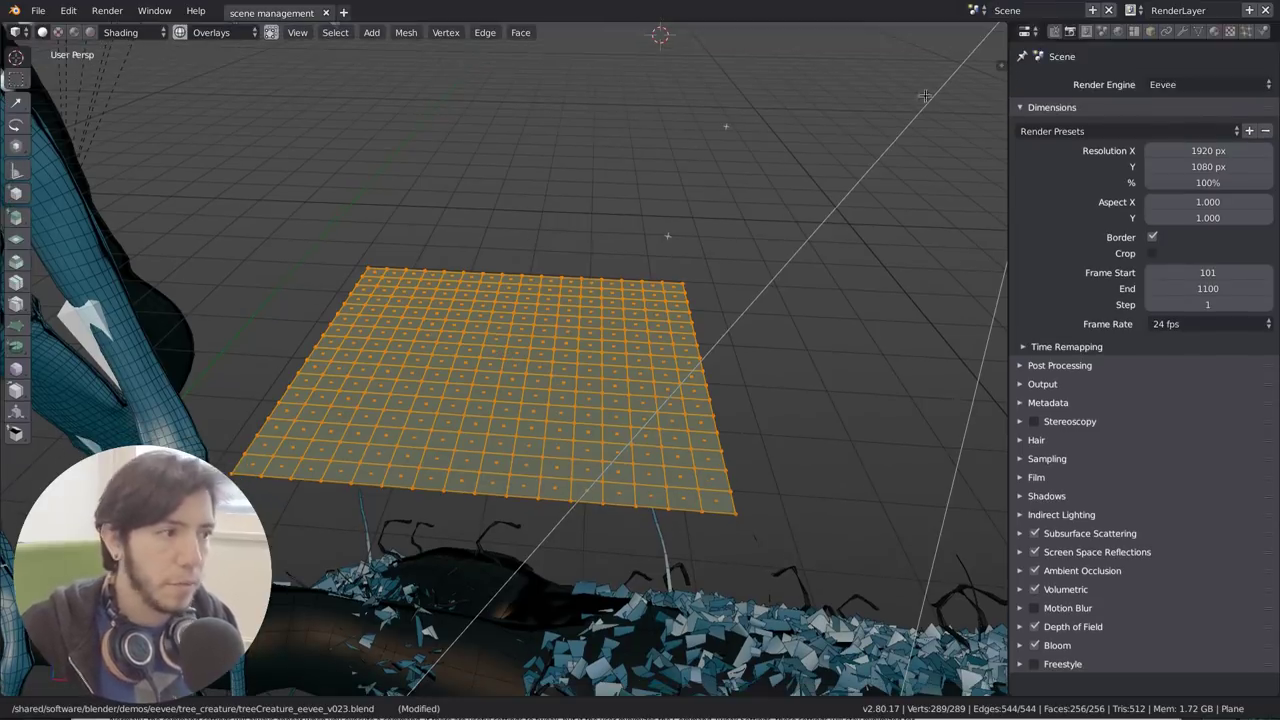
Step: Show the active tool's settings in the Properties editor and try the Extrude tool before activating the Move tool
left_click(1054, 31)
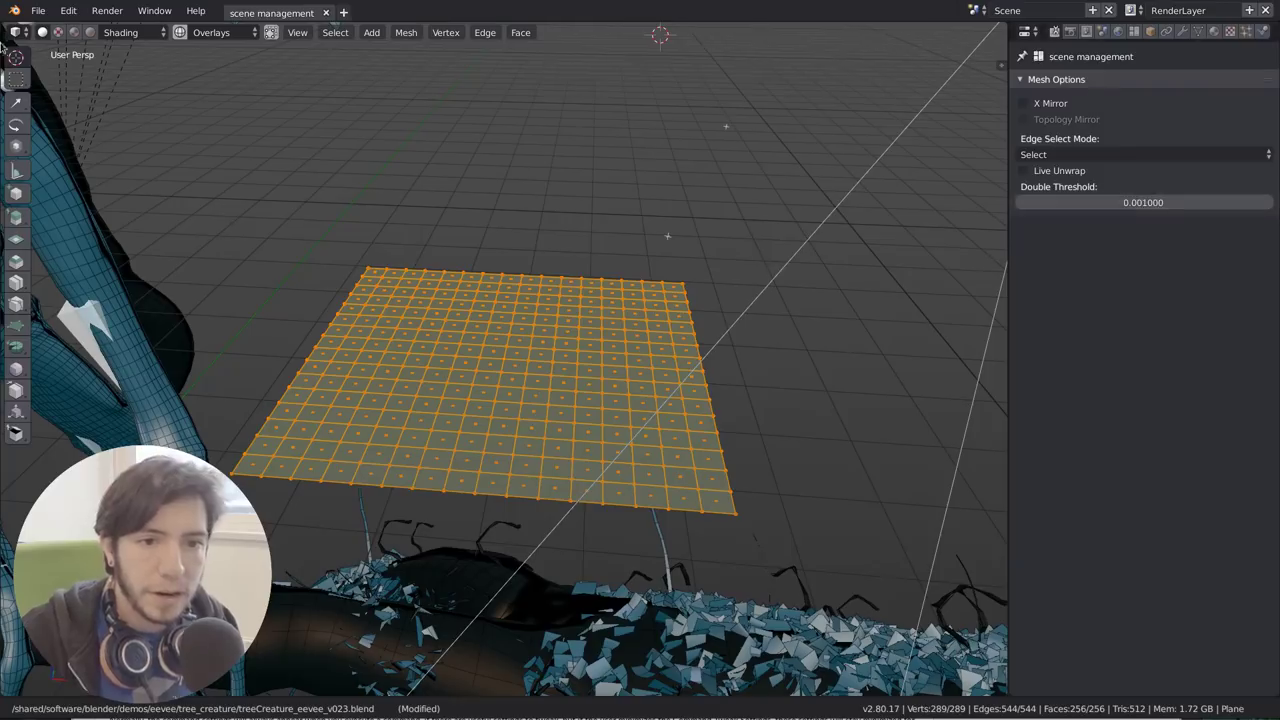
left_click(15, 218)
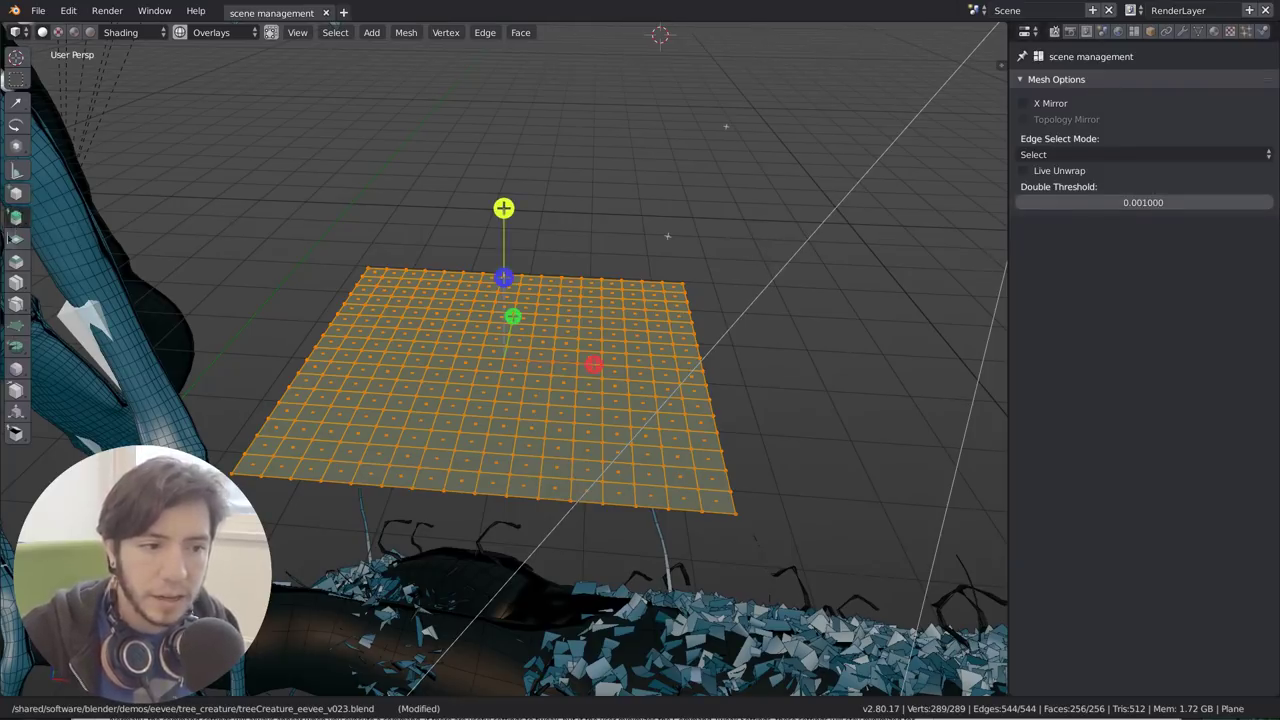
left_click(15, 101)
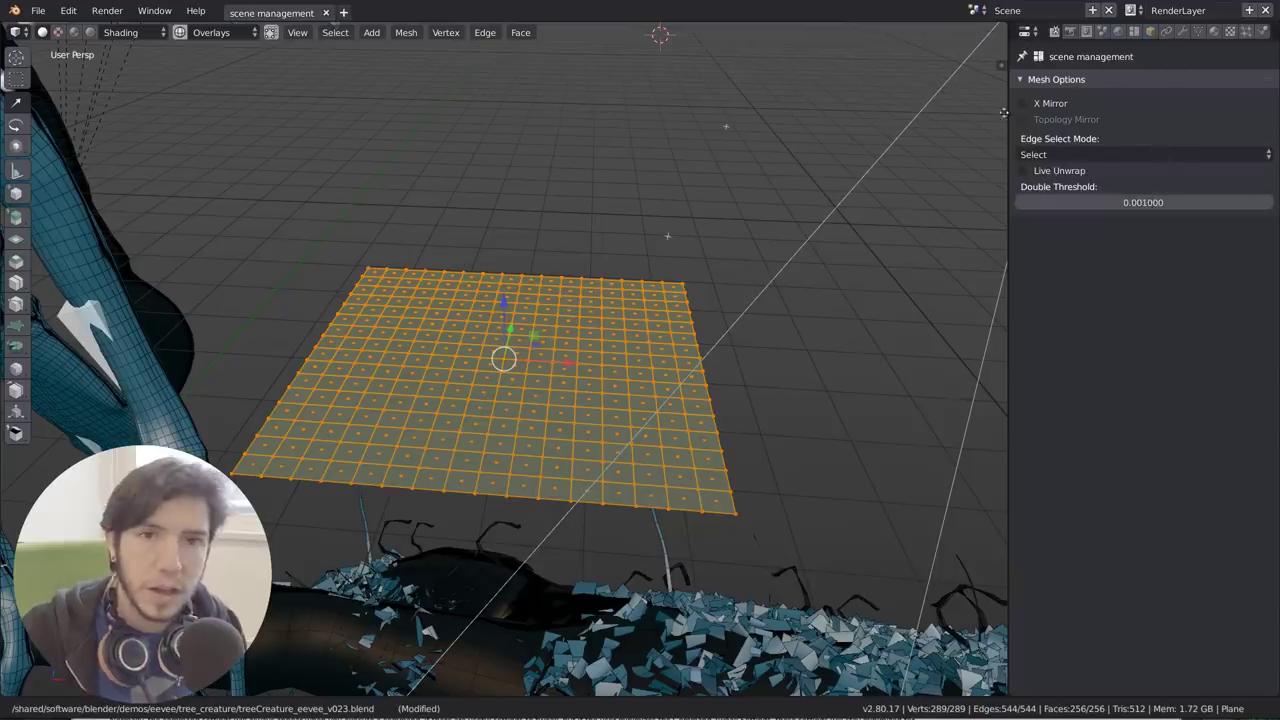
Step: Switch to the Chrome window, view the Tool Properties and Top Bar mockups and continue to the Command 'redo' Tweak Options section
key("super")
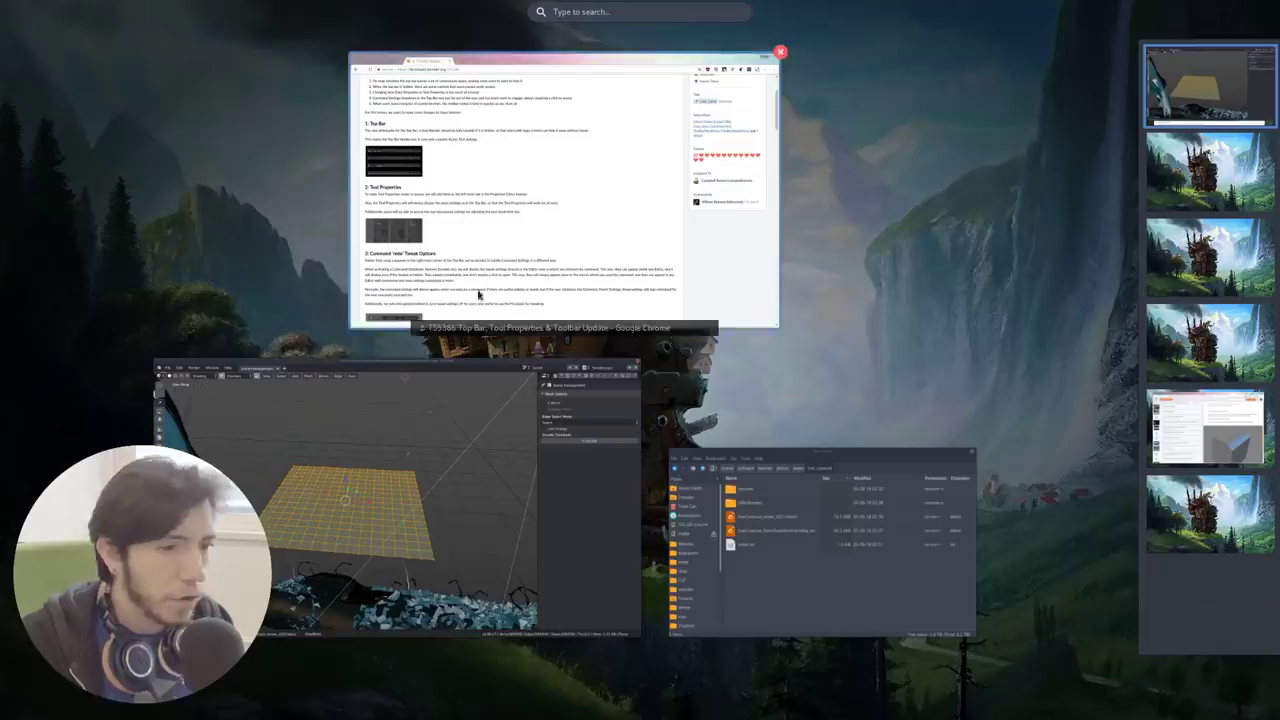
left_click(577, 206)
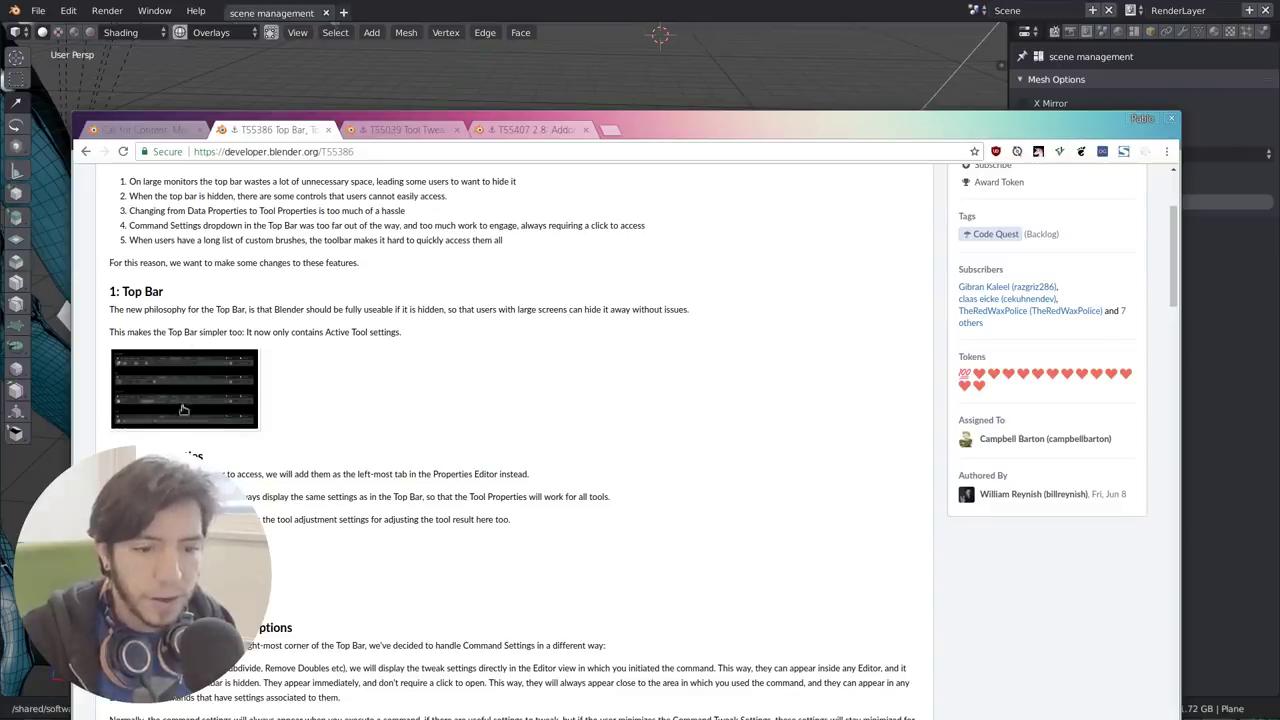
left_click(184, 389)
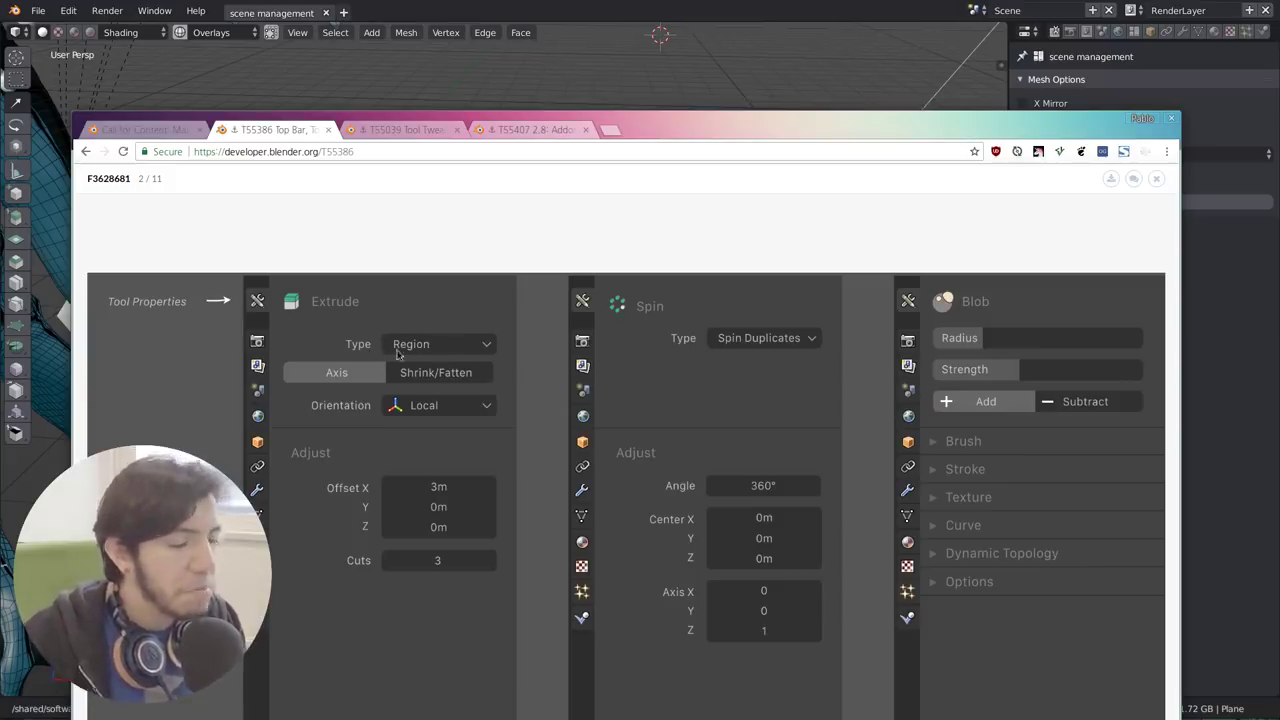
left_click(254, 214)
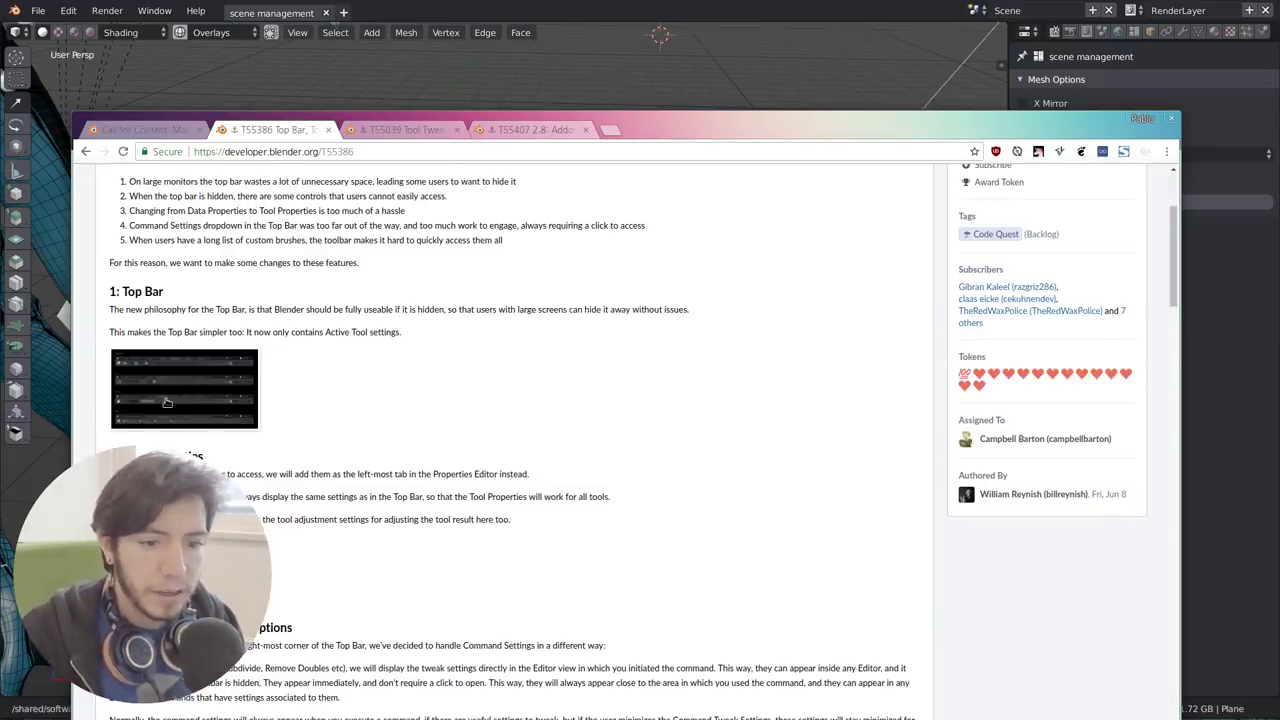
left_click(167, 402)
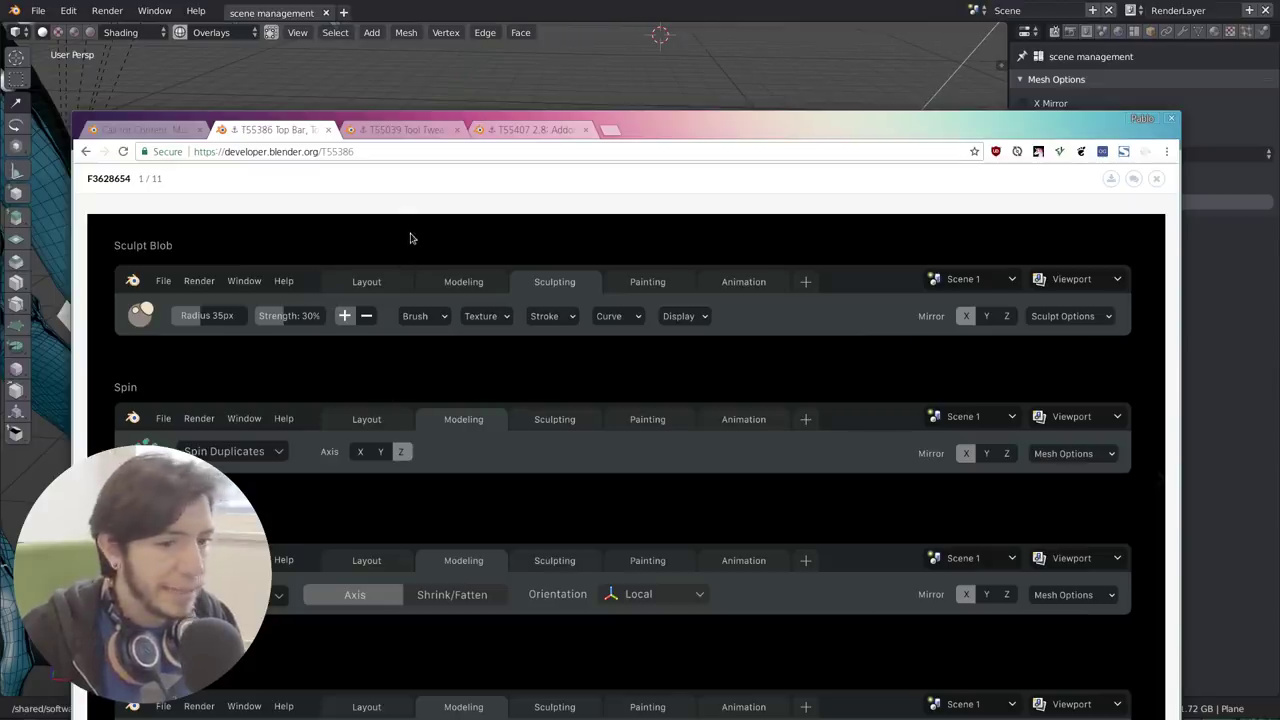
scroll(415, 473, "down", 3)
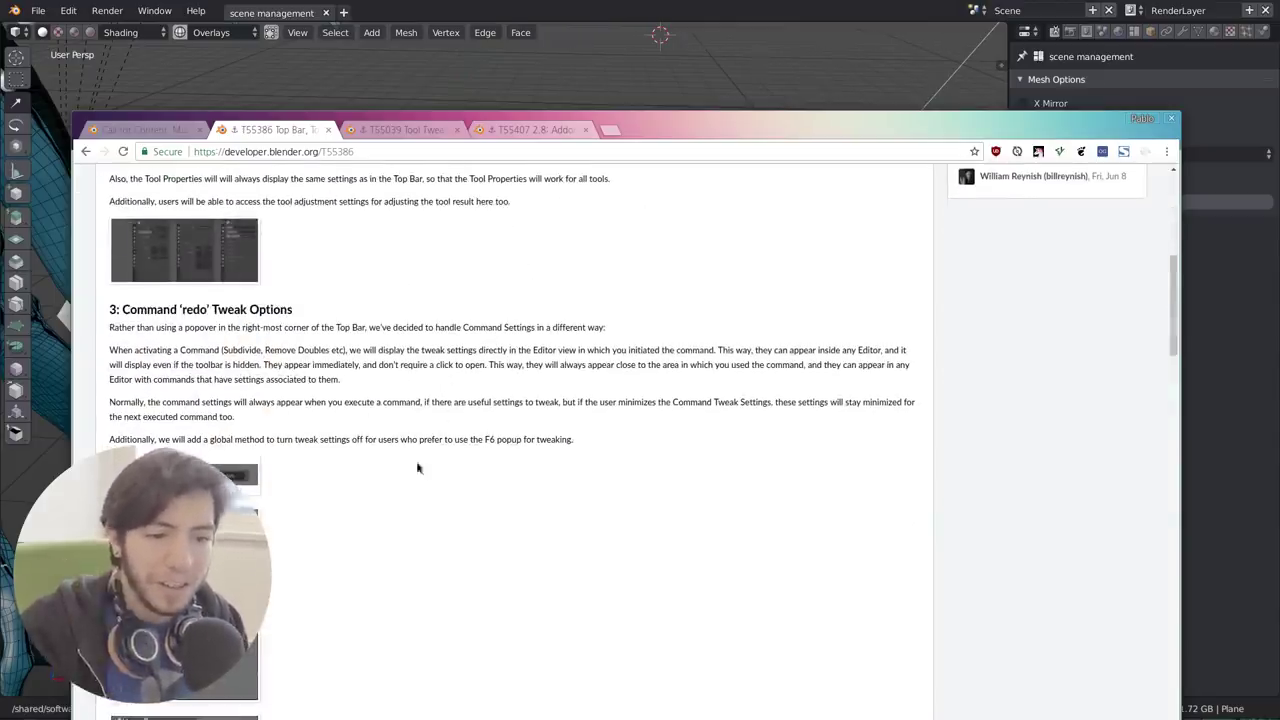
Step: Check the current Blender layout and view the Subdivide tweak settings mockup from the task in Chrome
left_click(345, 76)
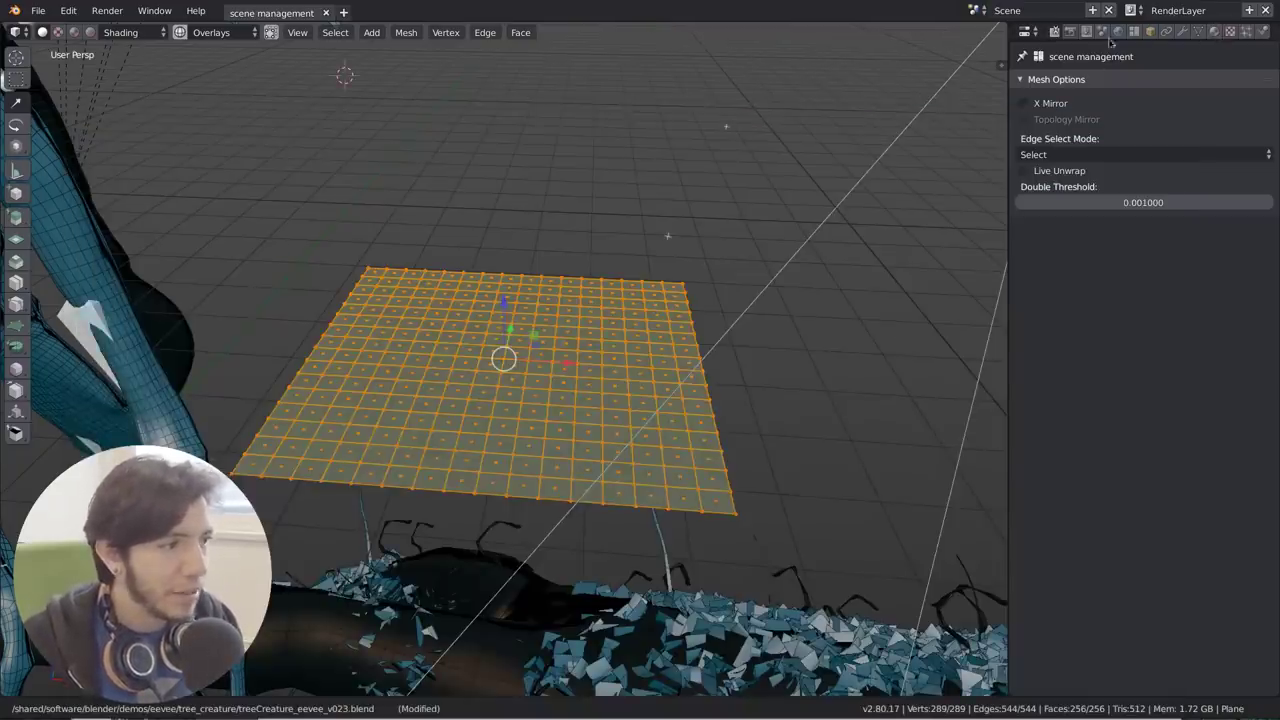
key("alt+Tab")
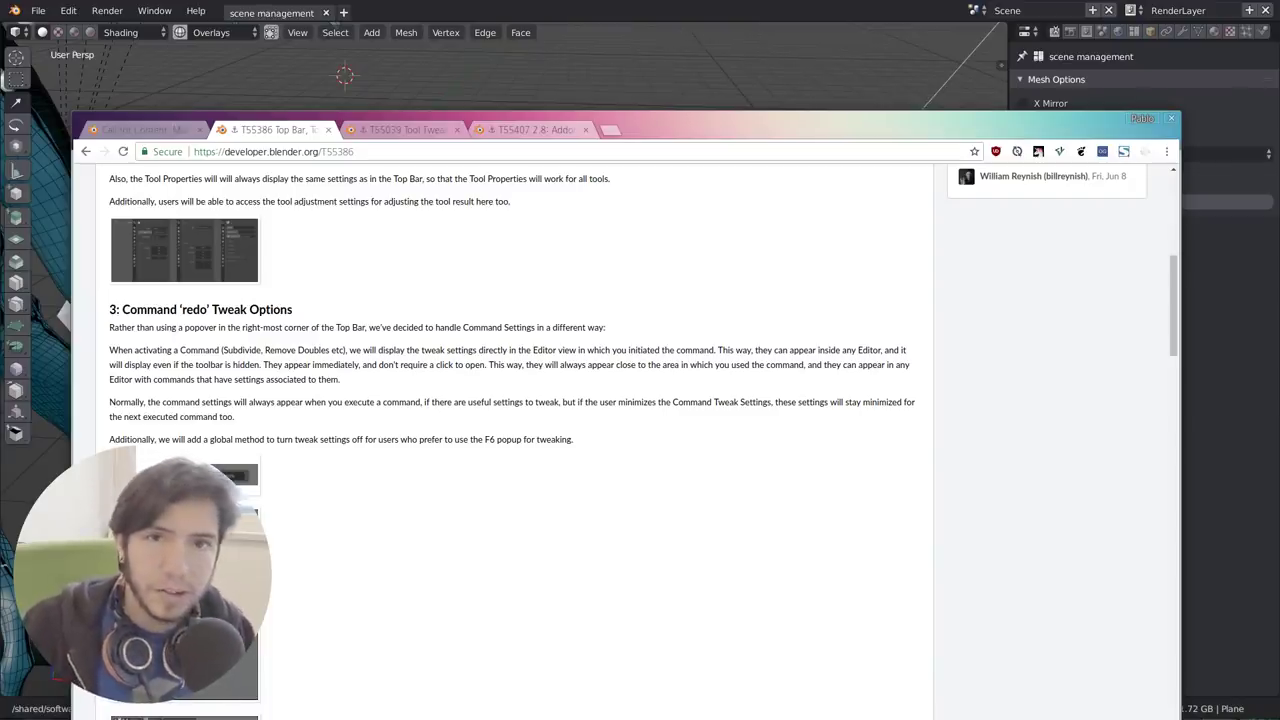
left_click(240, 474)
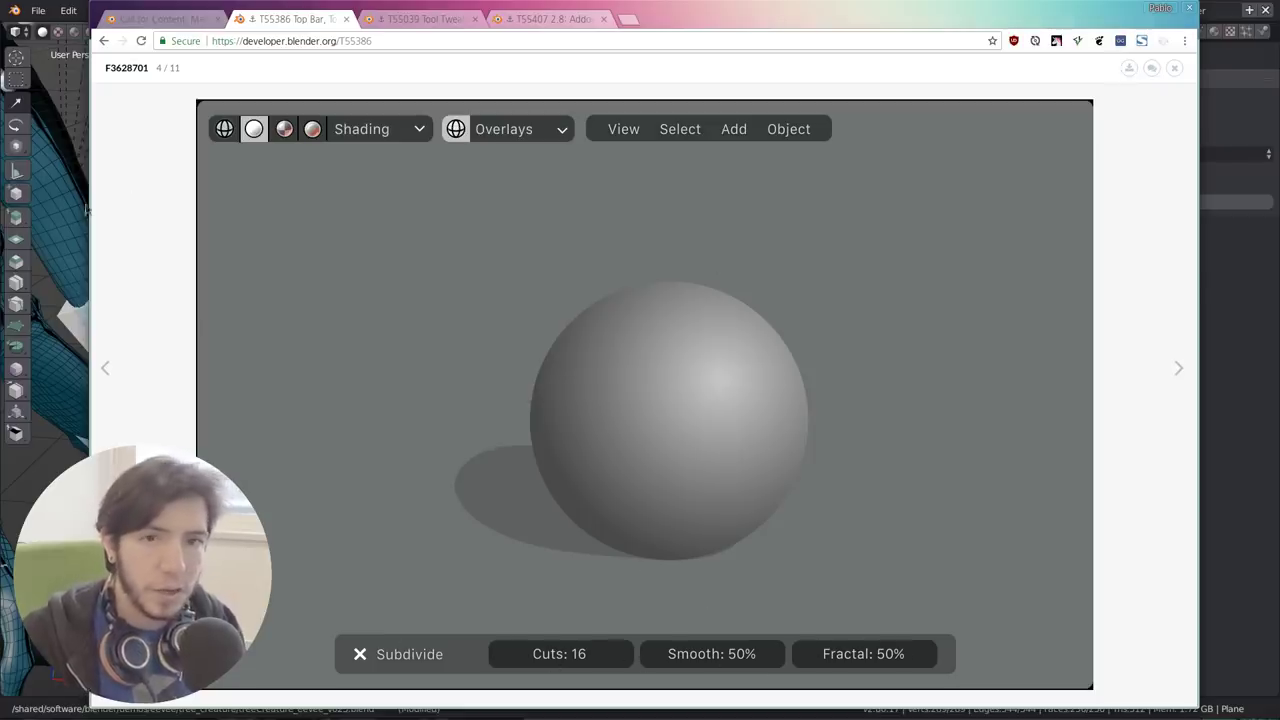
Step: Switch to Blender, show the last operation's Select Mode settings popup and move it above the plane
key("alt+Tab")
key("F9")
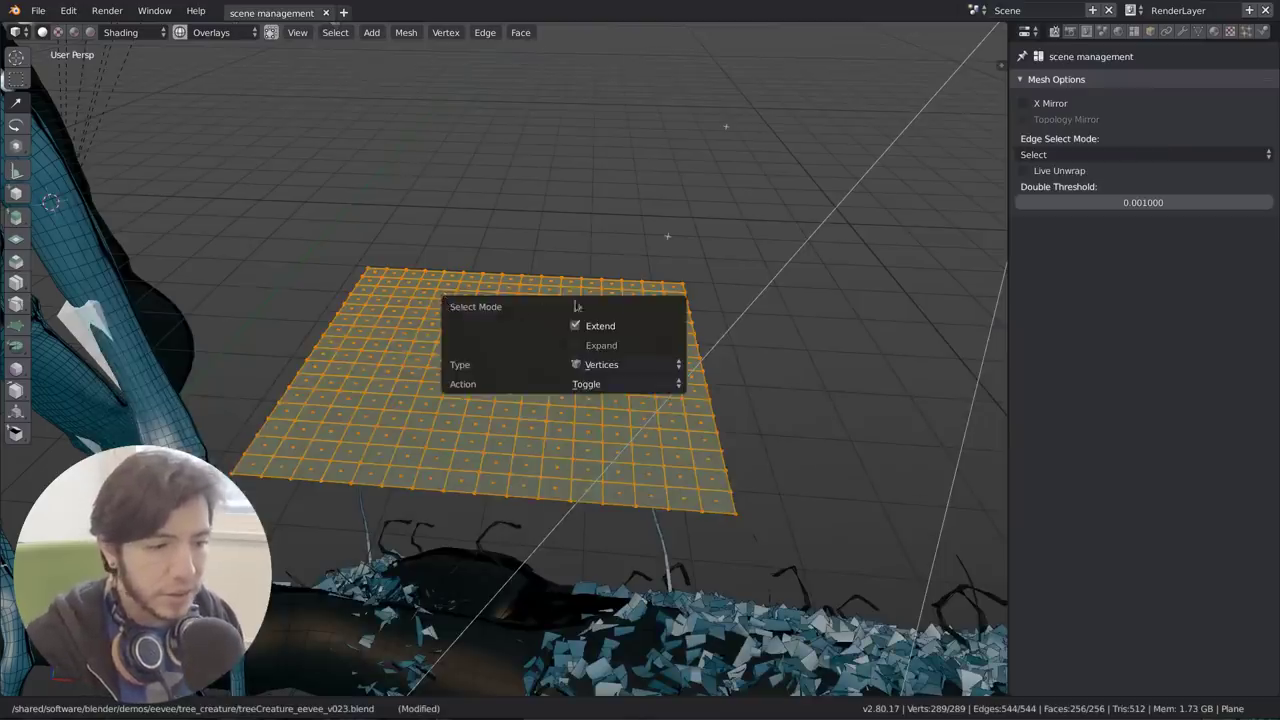
left_click_drag(557, 307, 562, 147)
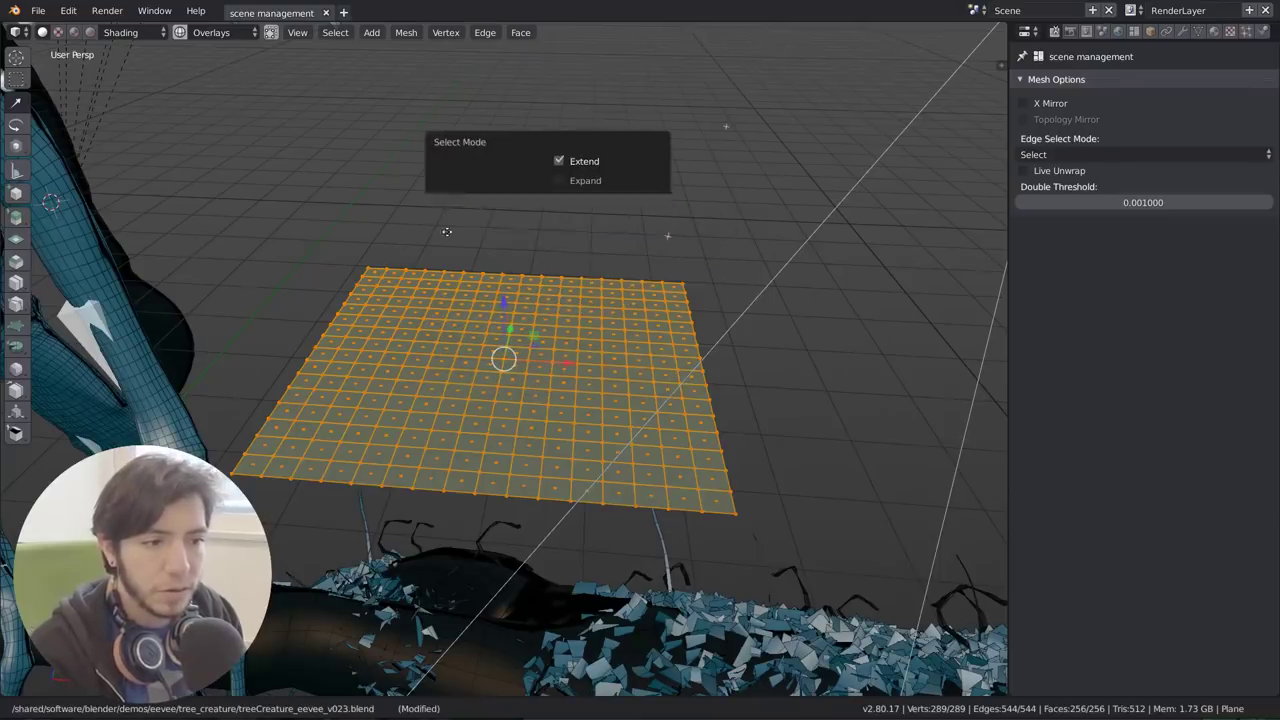
Step: Compare the Subdivide mockup in Chrome with a wider view of Blender's viewport and return to the mockup
key("super")
left_click(517, 218)
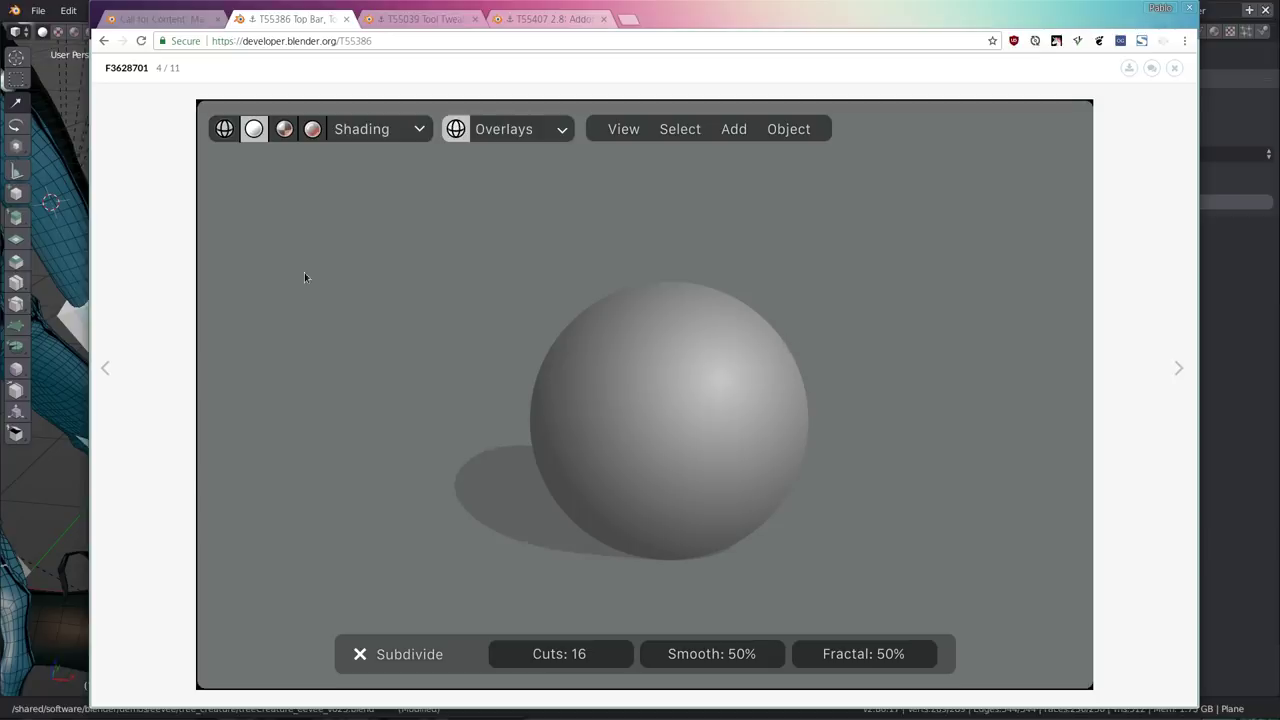
left_click(62, 421)
scroll(296, 386, "down", 5)
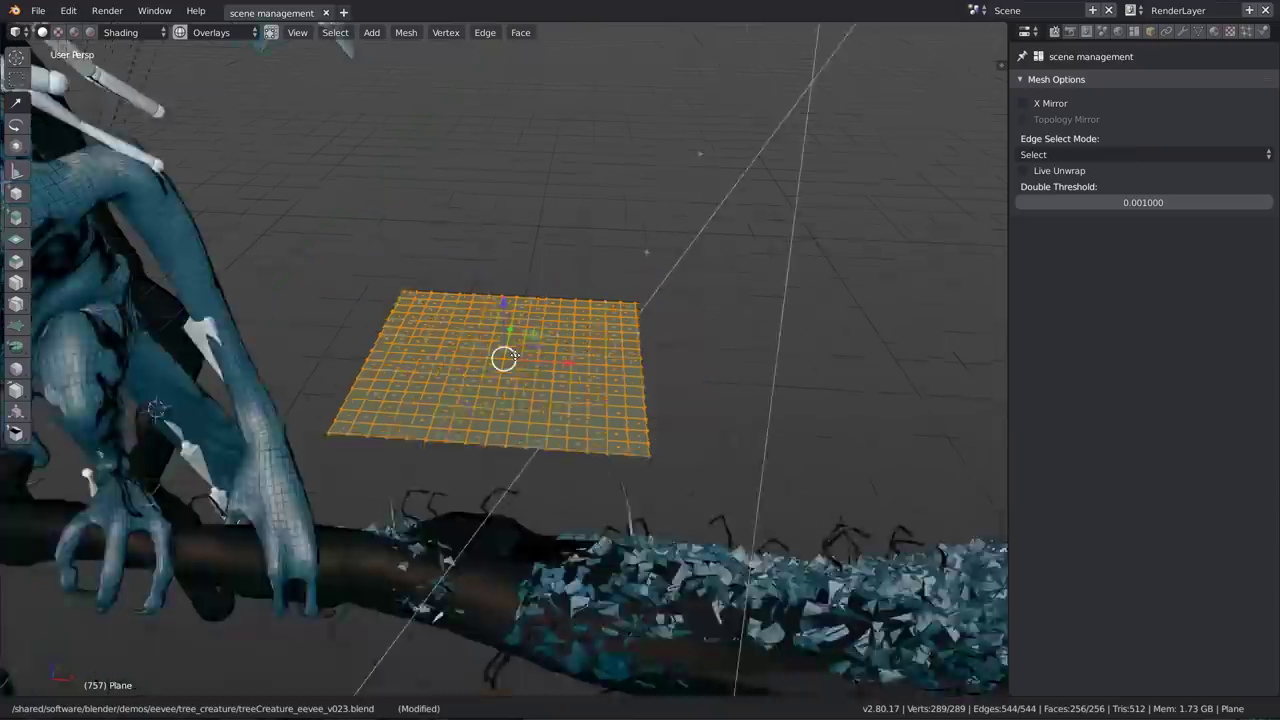
key("super")
left_click(488, 200)
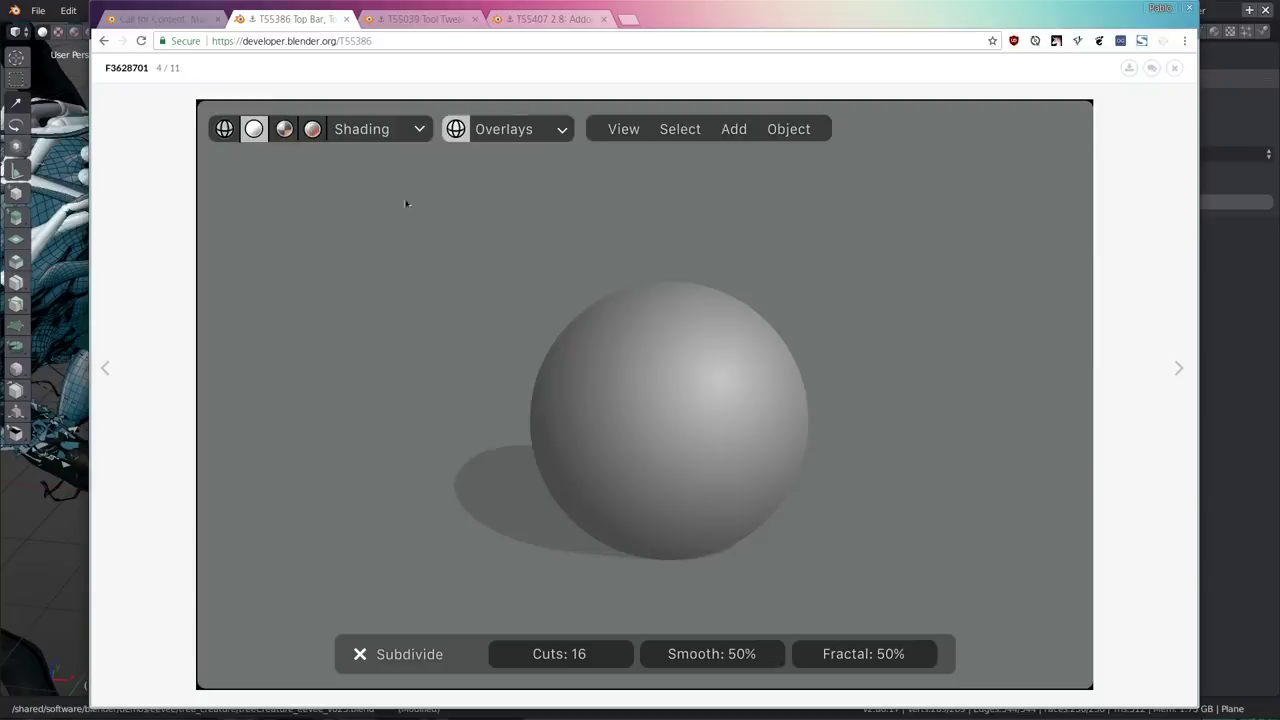
Step: Close the Subdivide mockup, skim the task's Toolbar section and view the 3D View header mockup
key("Escape")
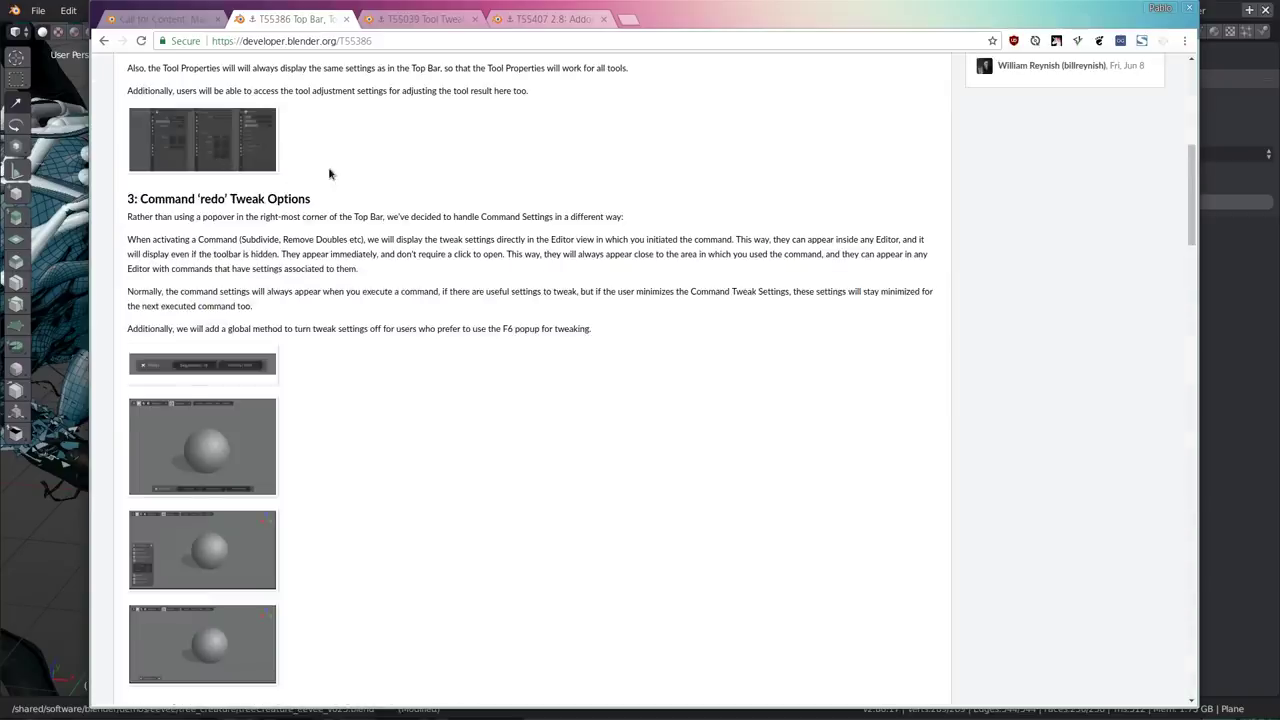
scroll(361, 188, "down", 3)
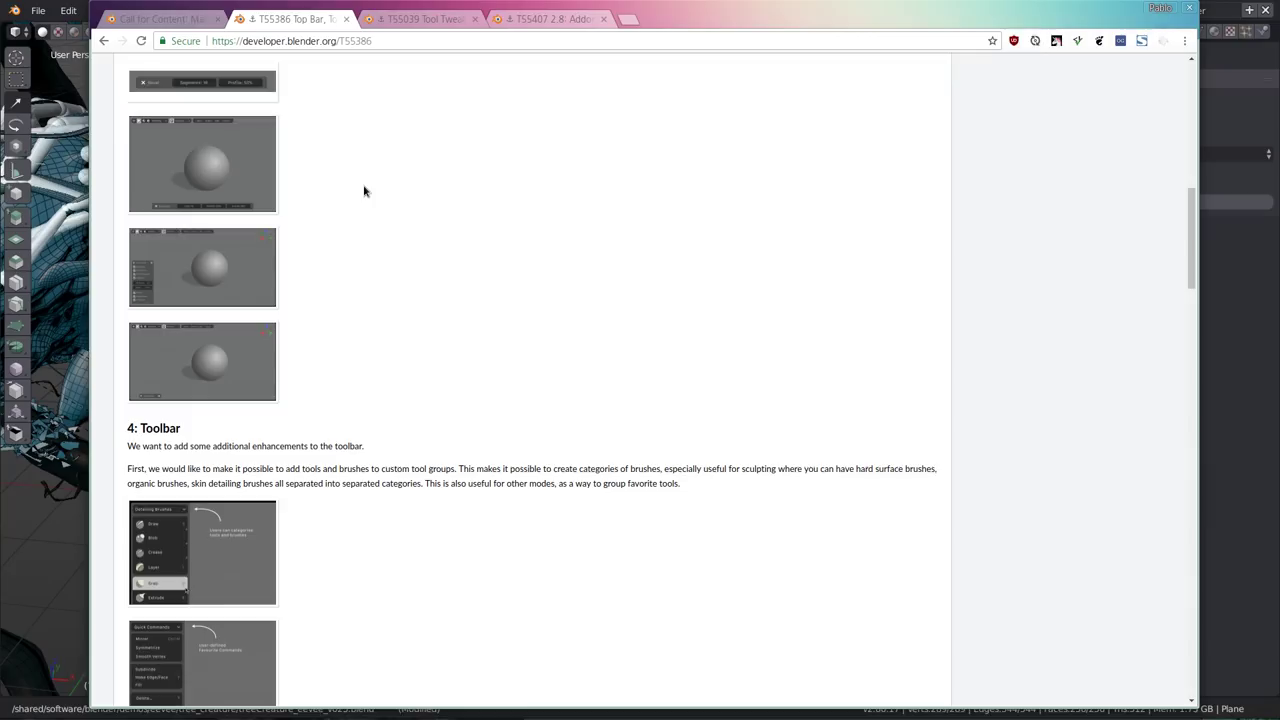
scroll(364, 190, "down", 3)
scroll(368, 224, "up", 2)
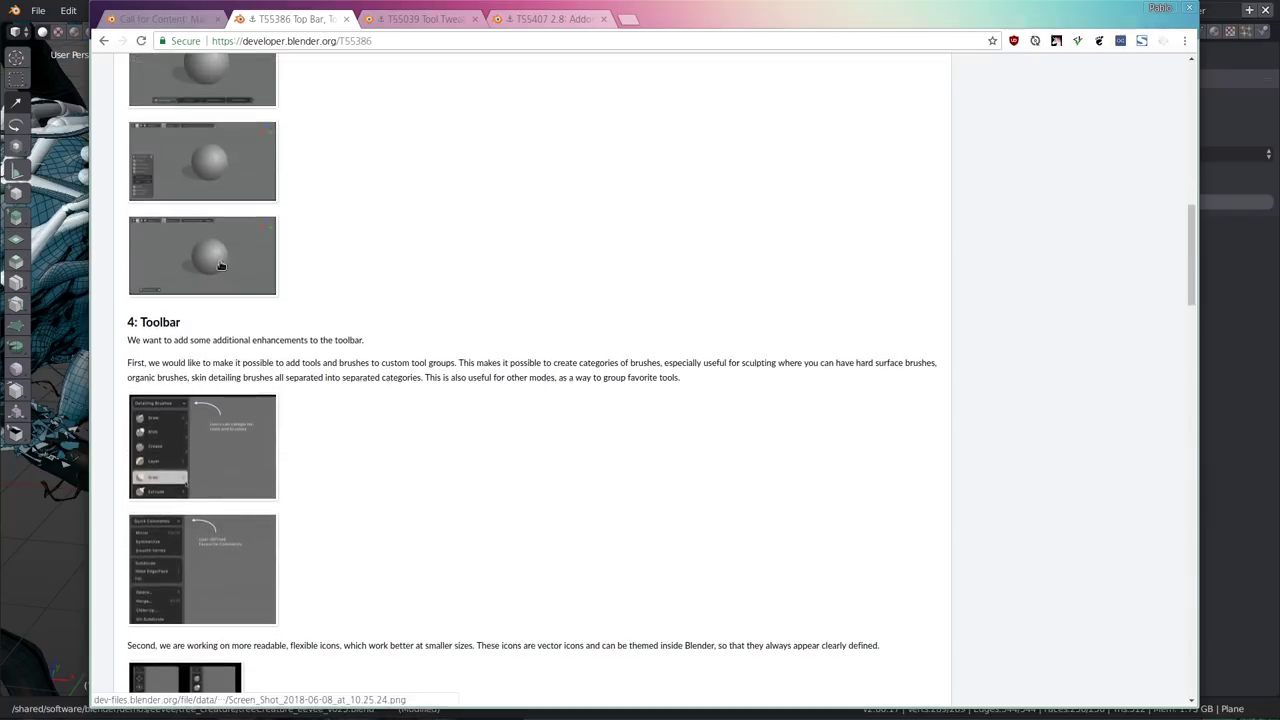
scroll(221, 265, "up", 2)
scroll(273, 250, "down", 4)
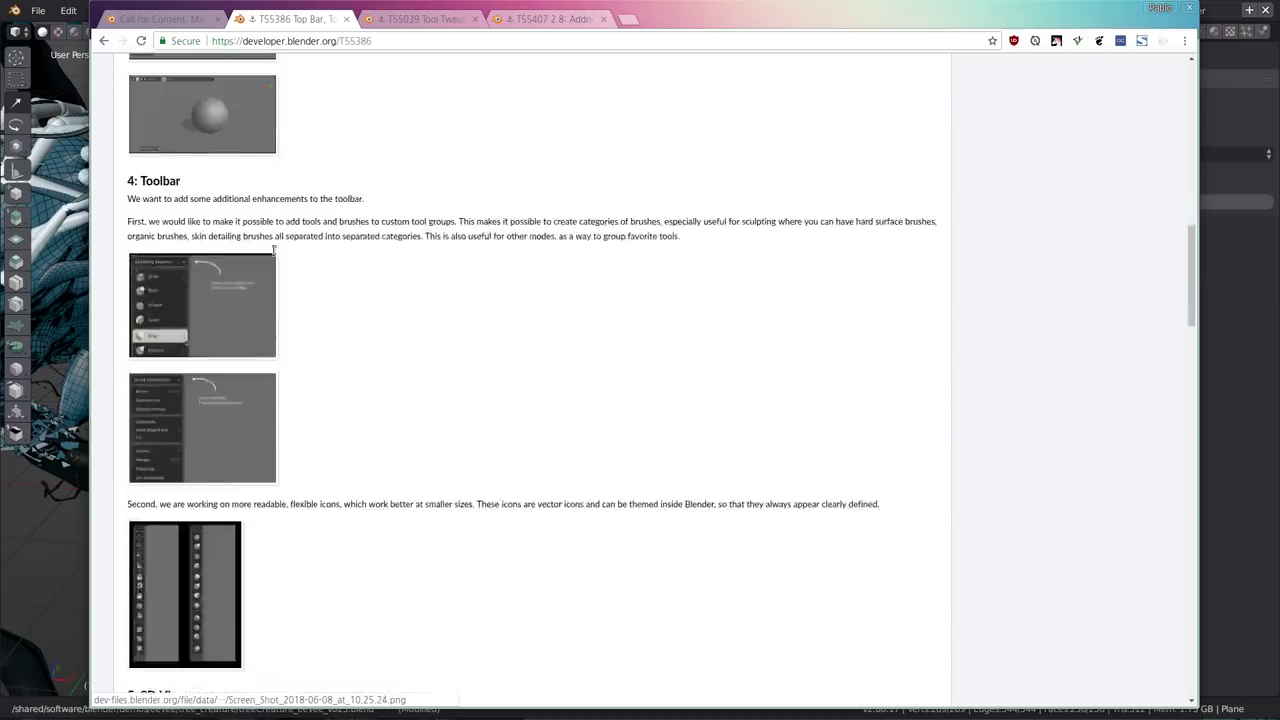
scroll(273, 250, "down", 6)
left_click(272, 250)
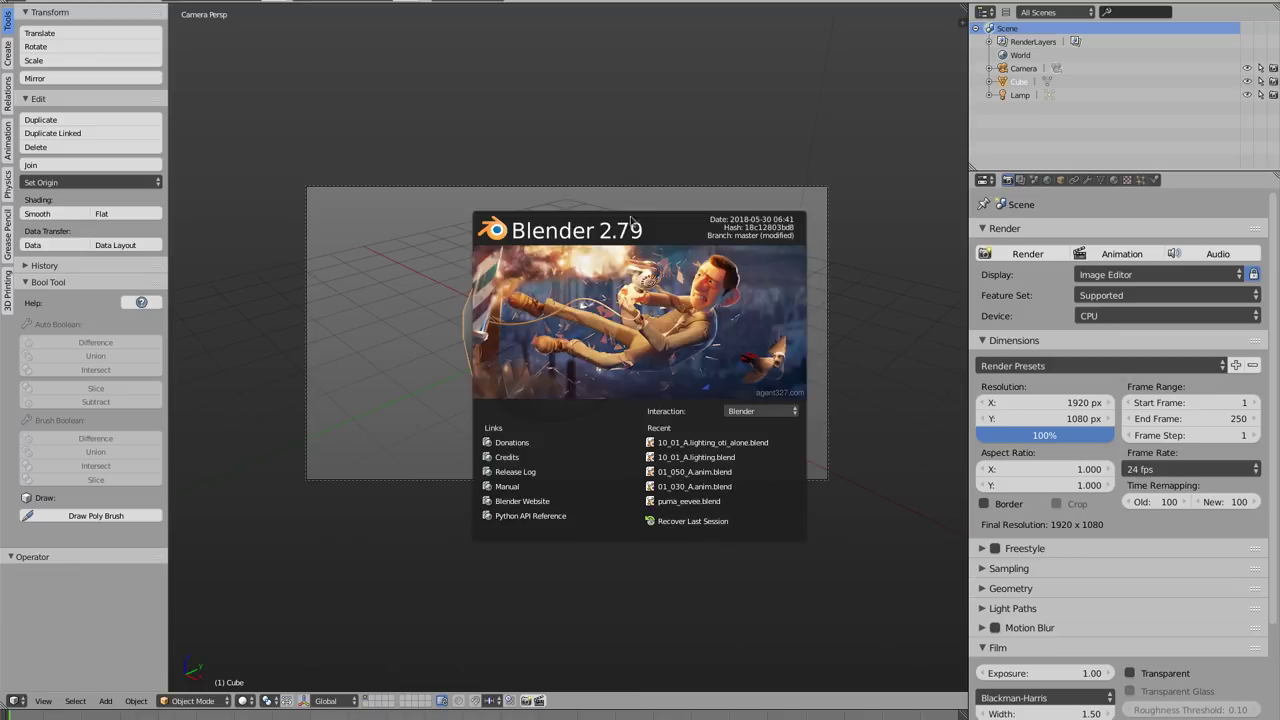
Step: Dismiss the Blender 2.79 splash screen and toggle the cube repeatedly between Object Mode and Edit Mode
left_click(350, 95)
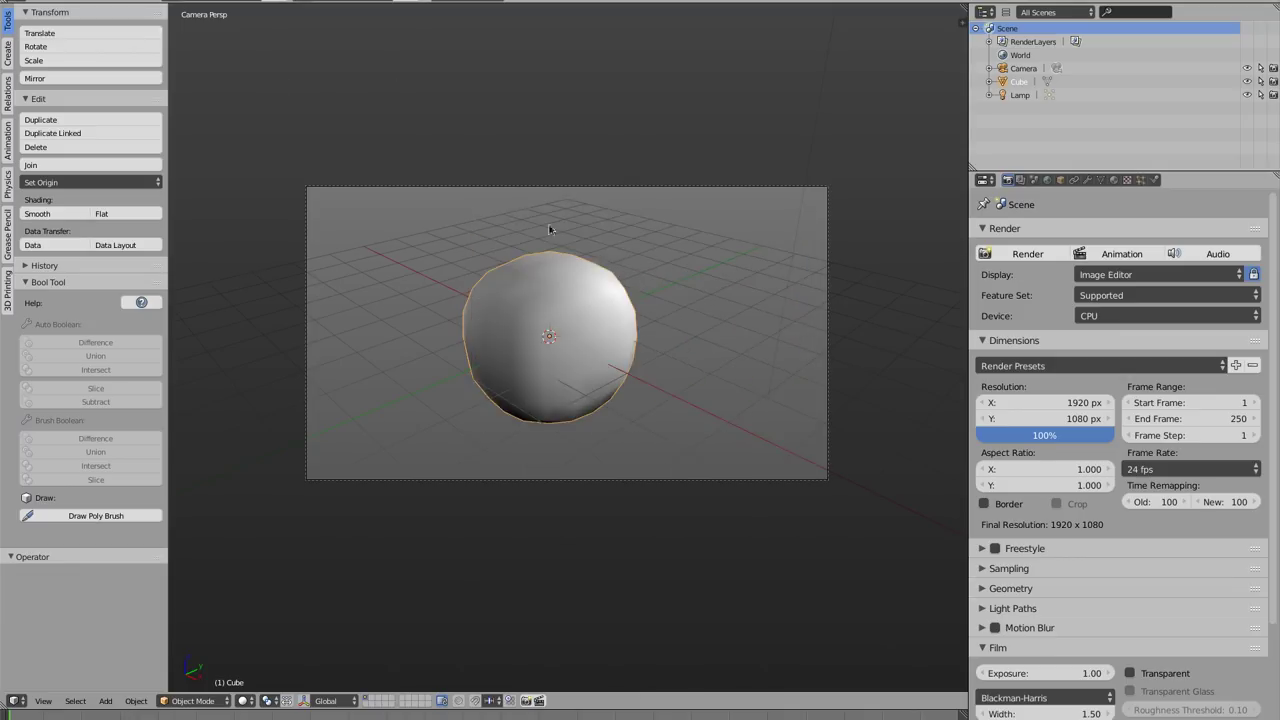
key("Tab")
key("Tab")
key("Tab")
key("Tab")
key("Tab")
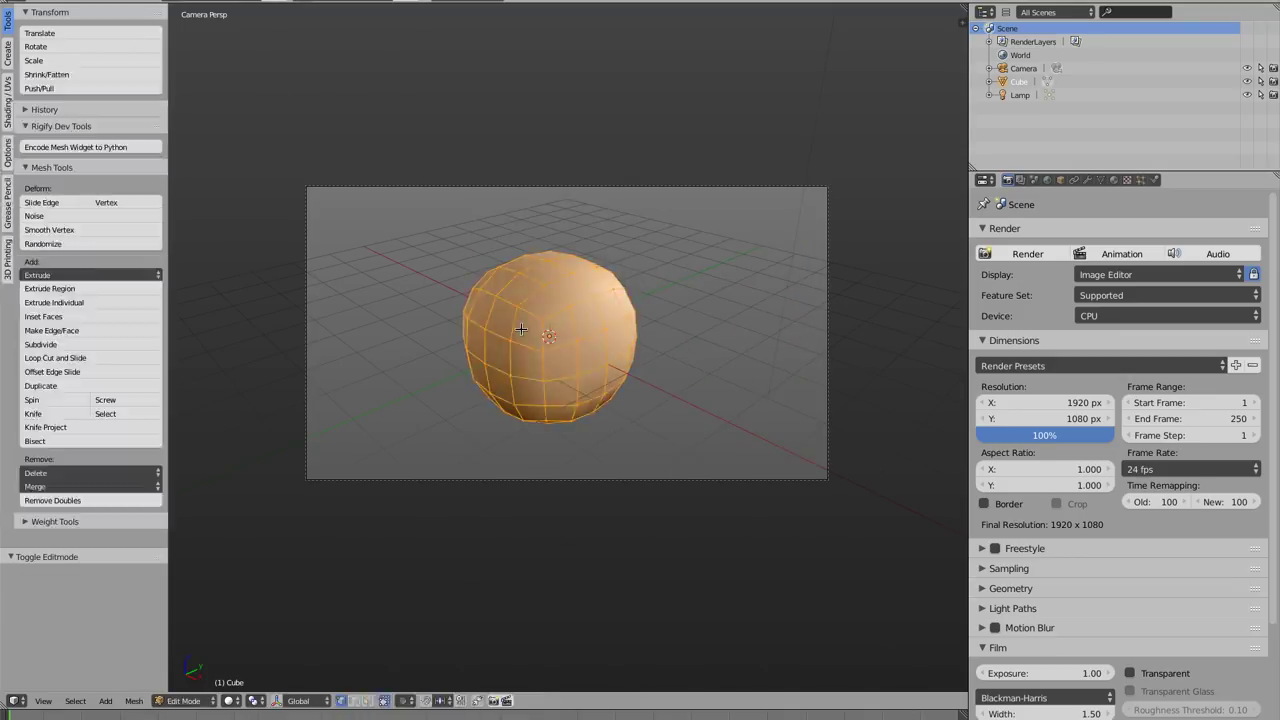
key("Tab")
key("Tab")
key("Tab")
key("Tab")
key("Tab")
key("Tab")
key("Tab")
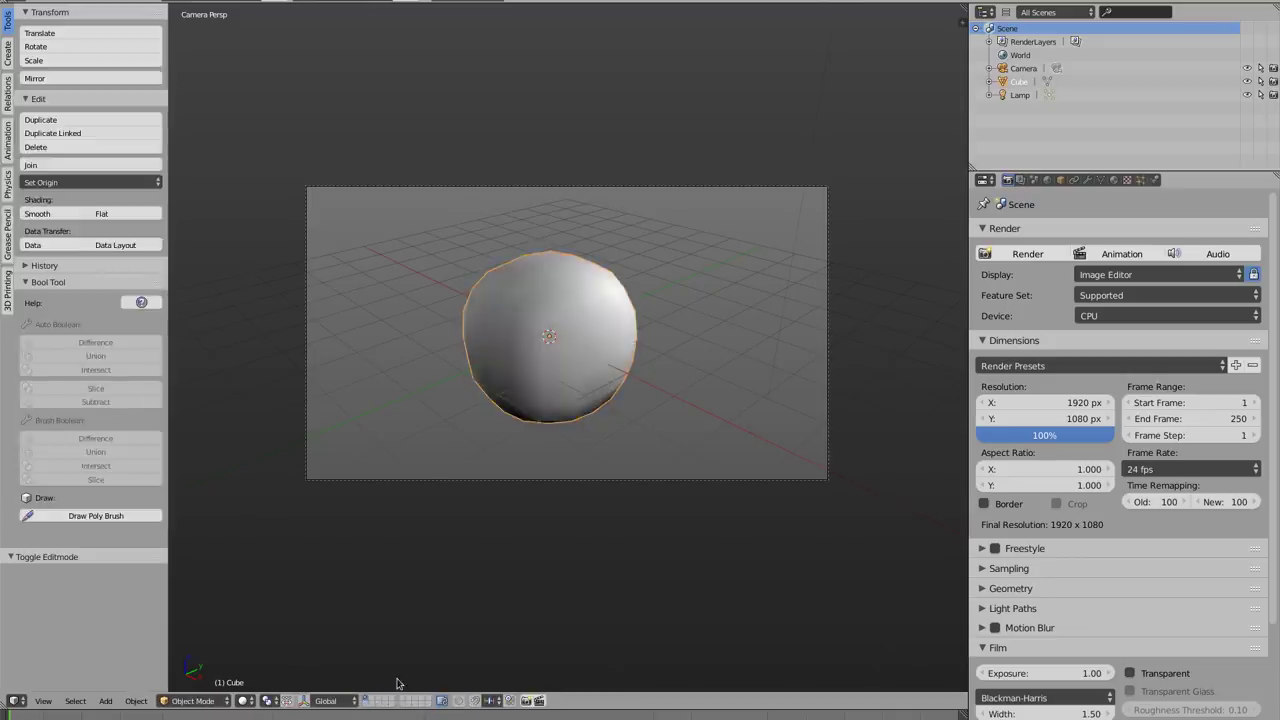
key("Tab")
key("Tab")
Step: Review the mockup with mode-dependent and view controls in Chrome and compare it with the Blender 2.79 viewport
key("super")
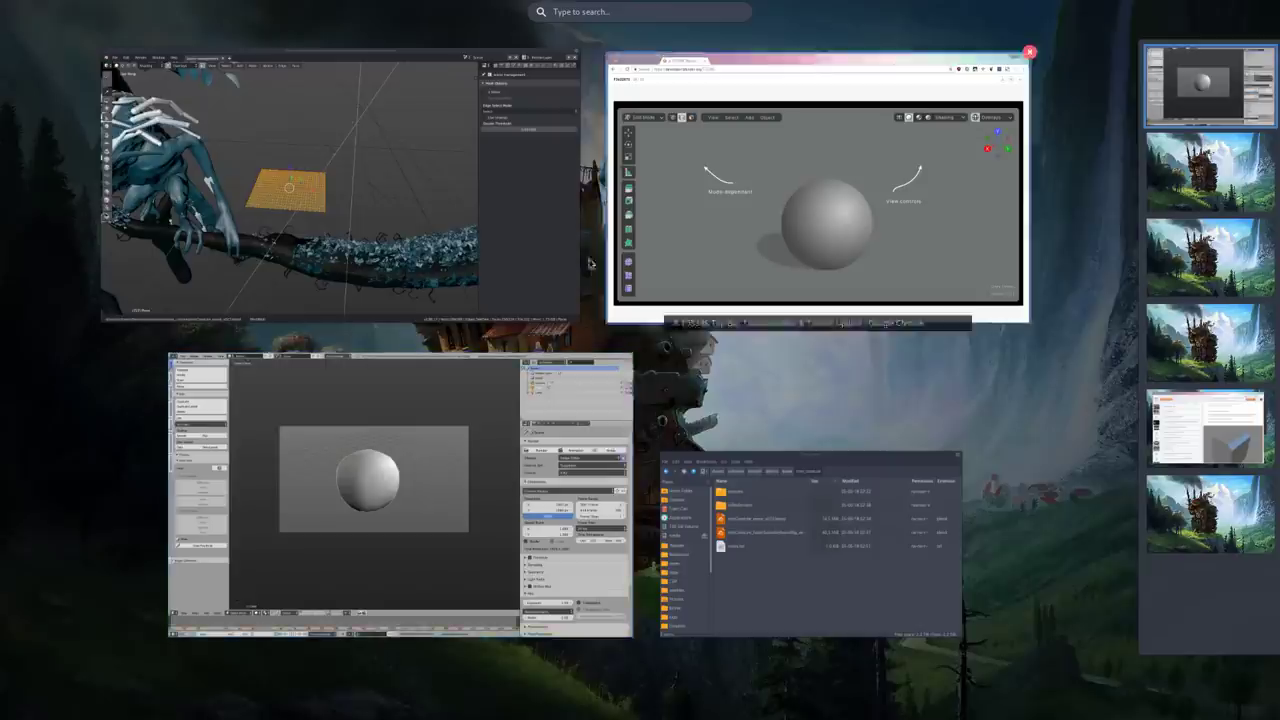
left_click(828, 189)
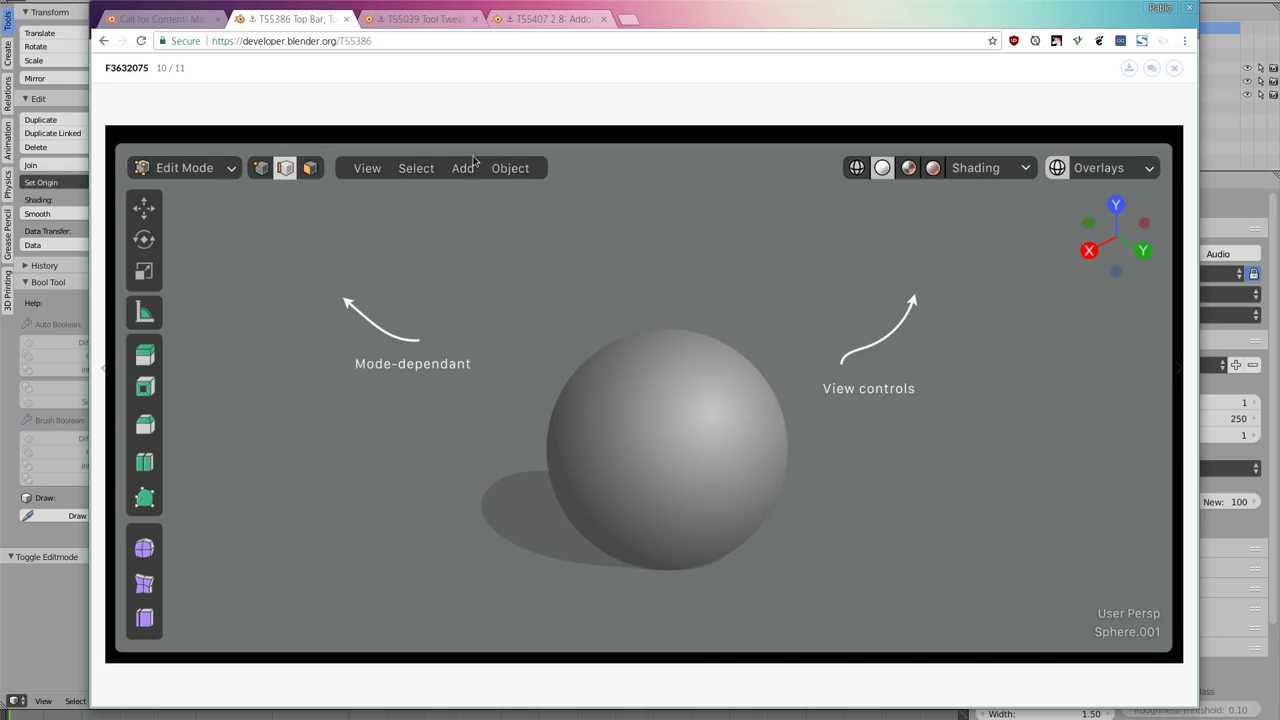
left_click(97, 600)
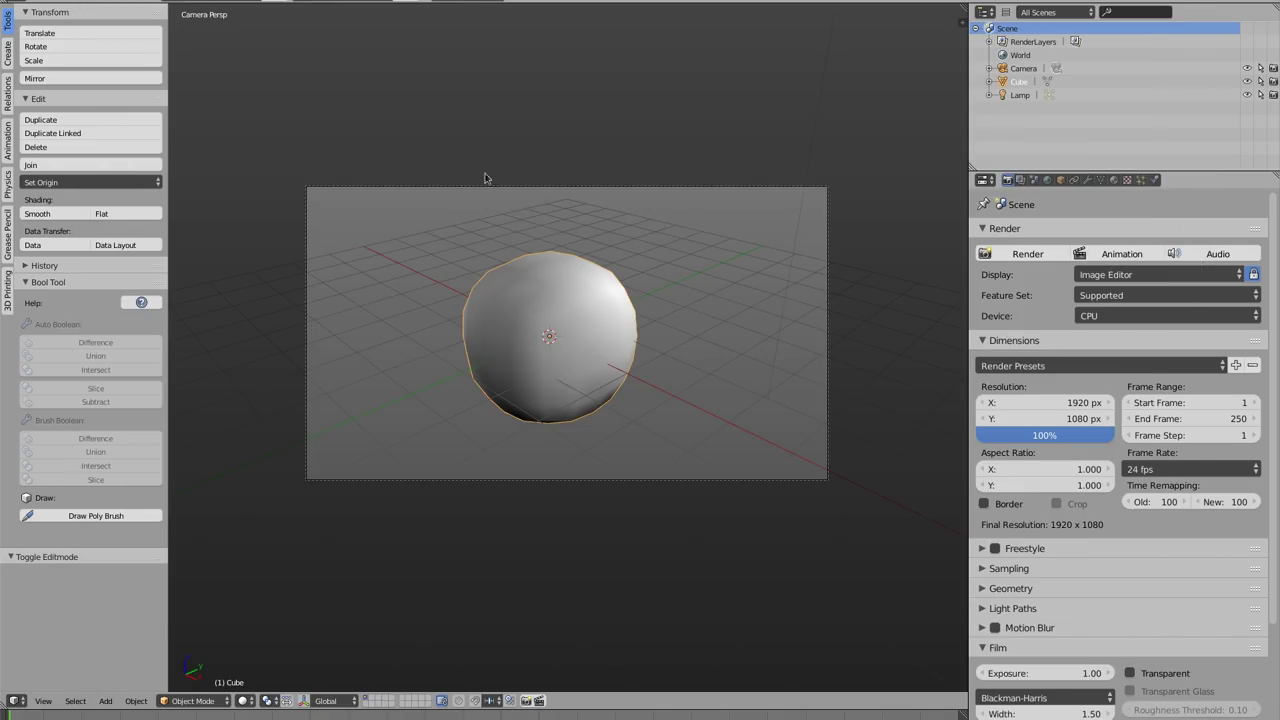
Step: Leave fullscreen, close Blender 2.79 discarding its changes, and return to the tree creature scene in Blender 2.80
key("alt+F11")
left_click(784, 204)
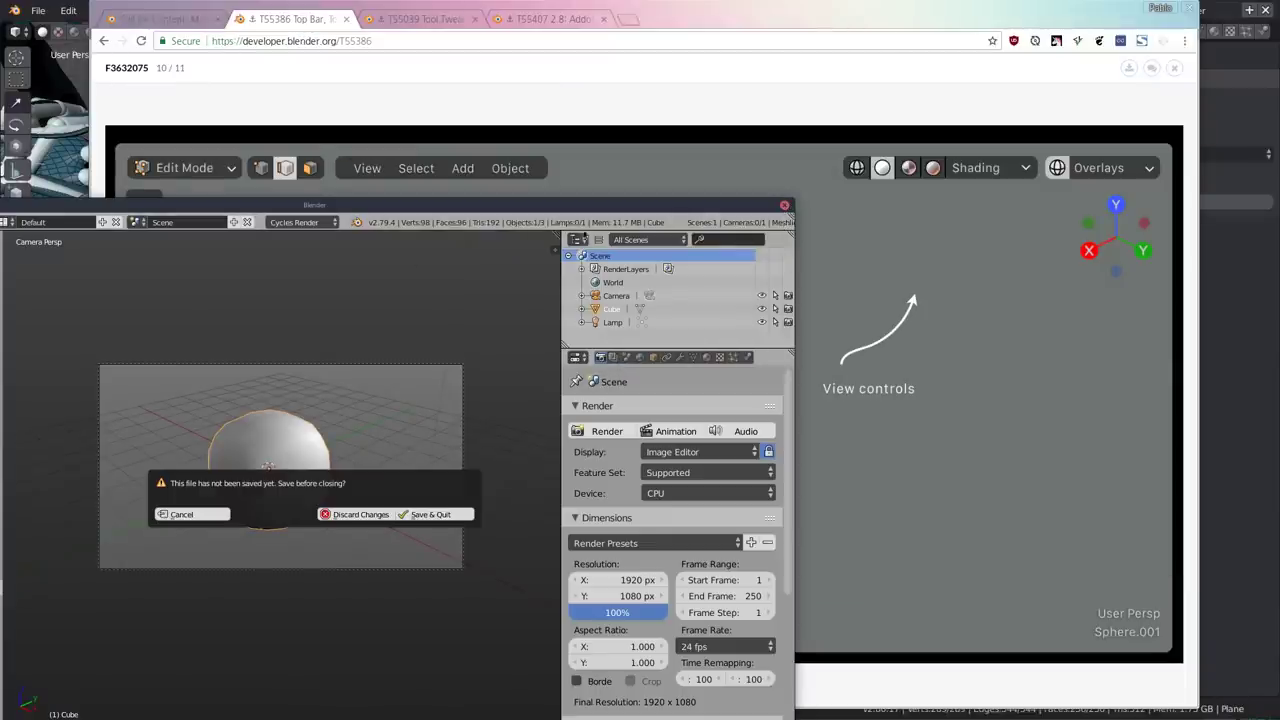
left_click(360, 514)
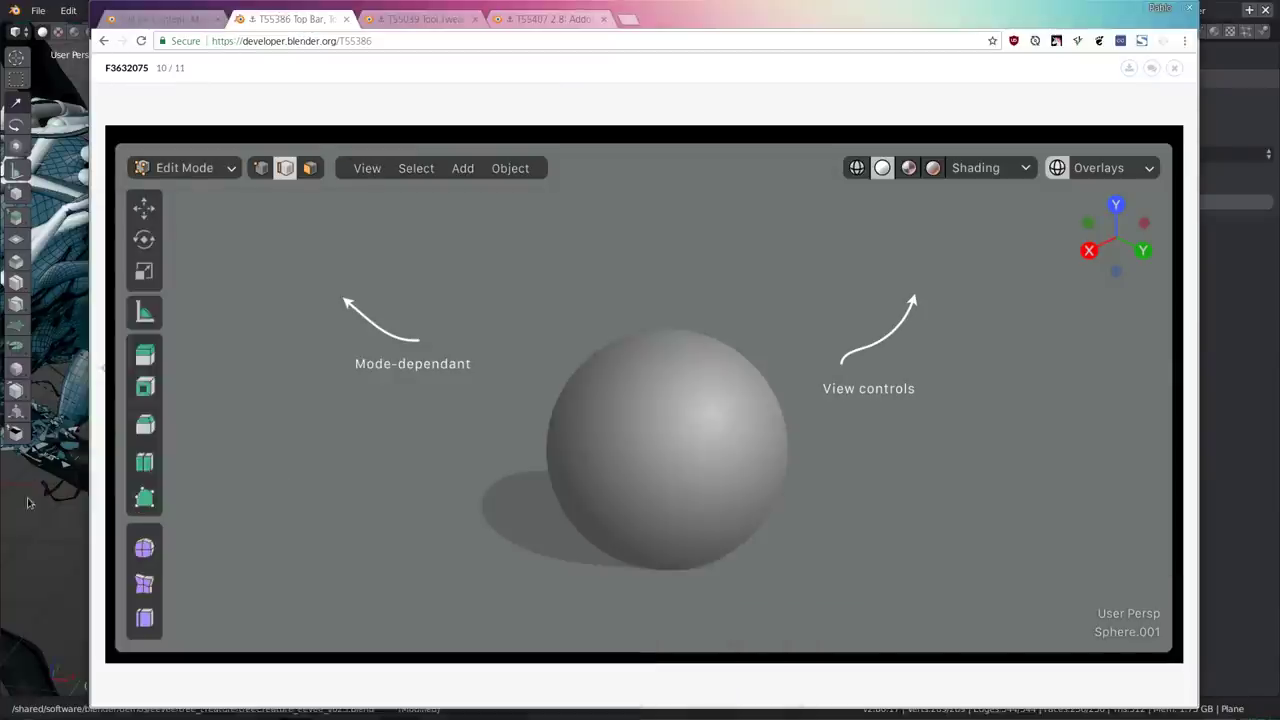
left_click(33, 490)
scroll(460, 260, "down", 4)
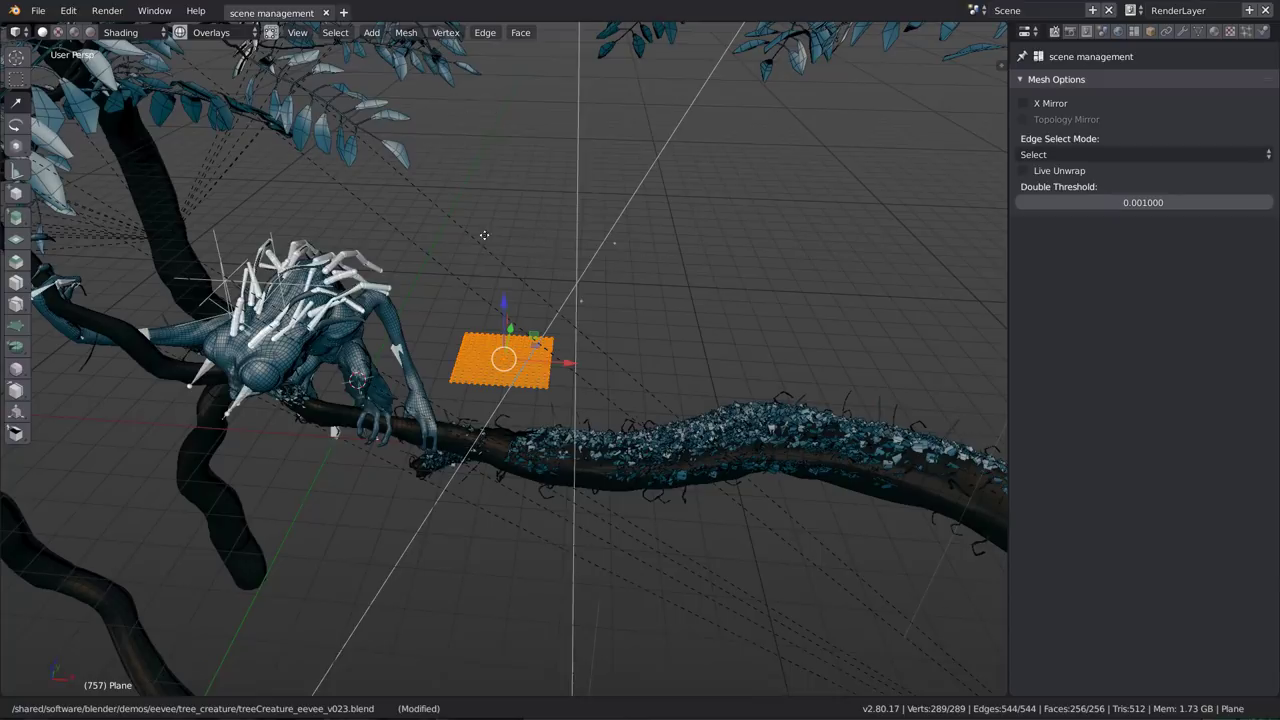
Step: Toggle the plane repeatedly between Edit Mode and Object Mode
key("super")
key("super")
key("Tab")
key("Tab")
key("Tab")
key("Tab")
key("Tab")
key("Tab")
Step: Switch to Chrome, close the 3D View header mockup and go back to the task's Toolbar section
key("super")
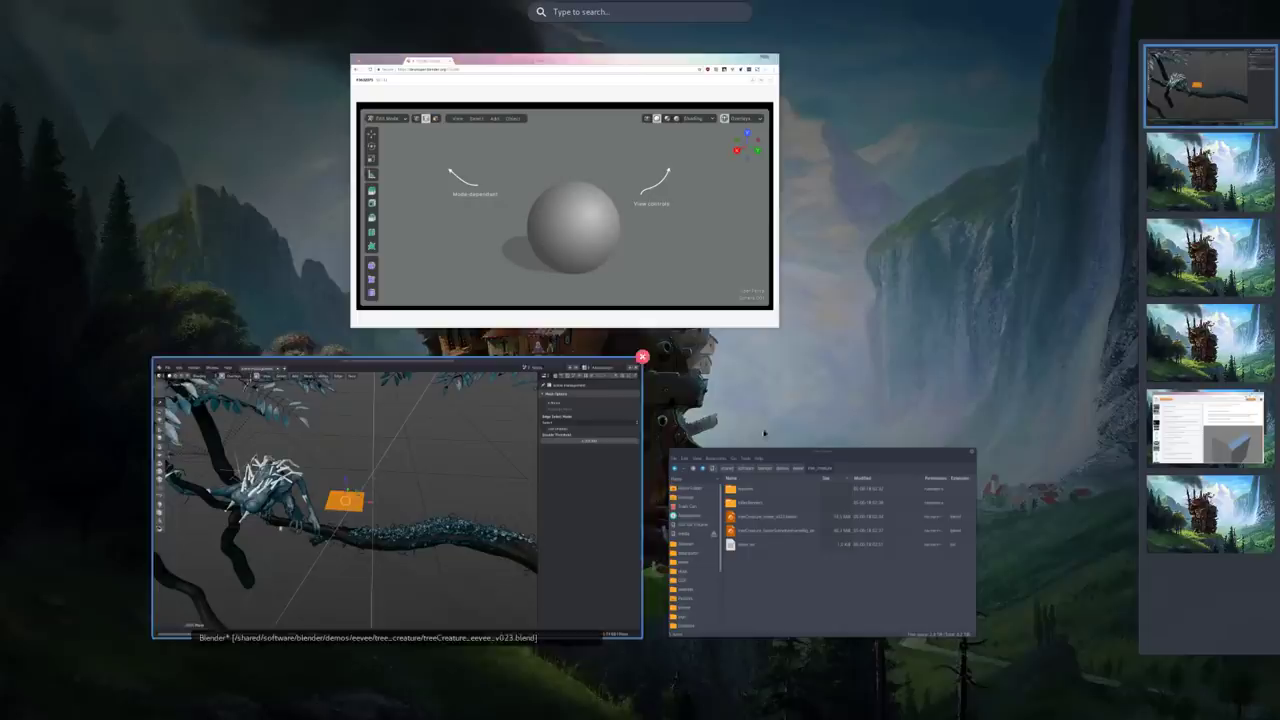
left_click(587, 231)
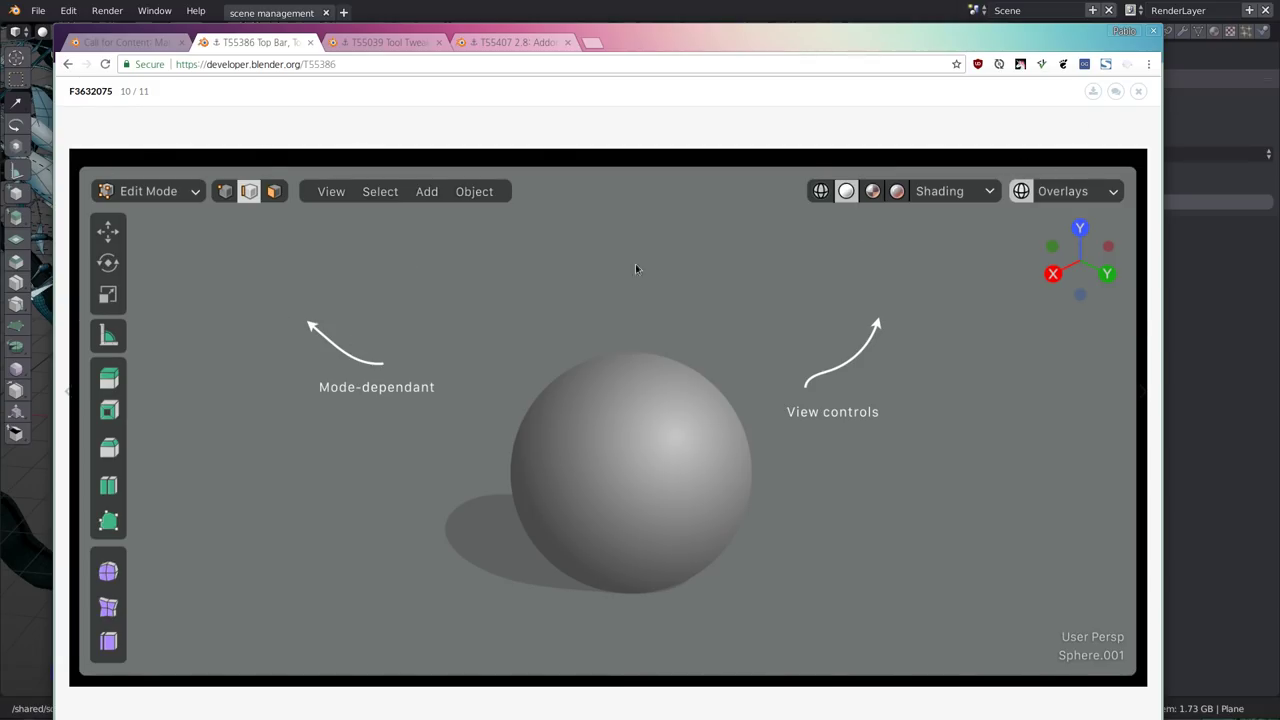
left_click(540, 140)
scroll(428, 331, "down", 3)
scroll(551, 317, "up", 6)
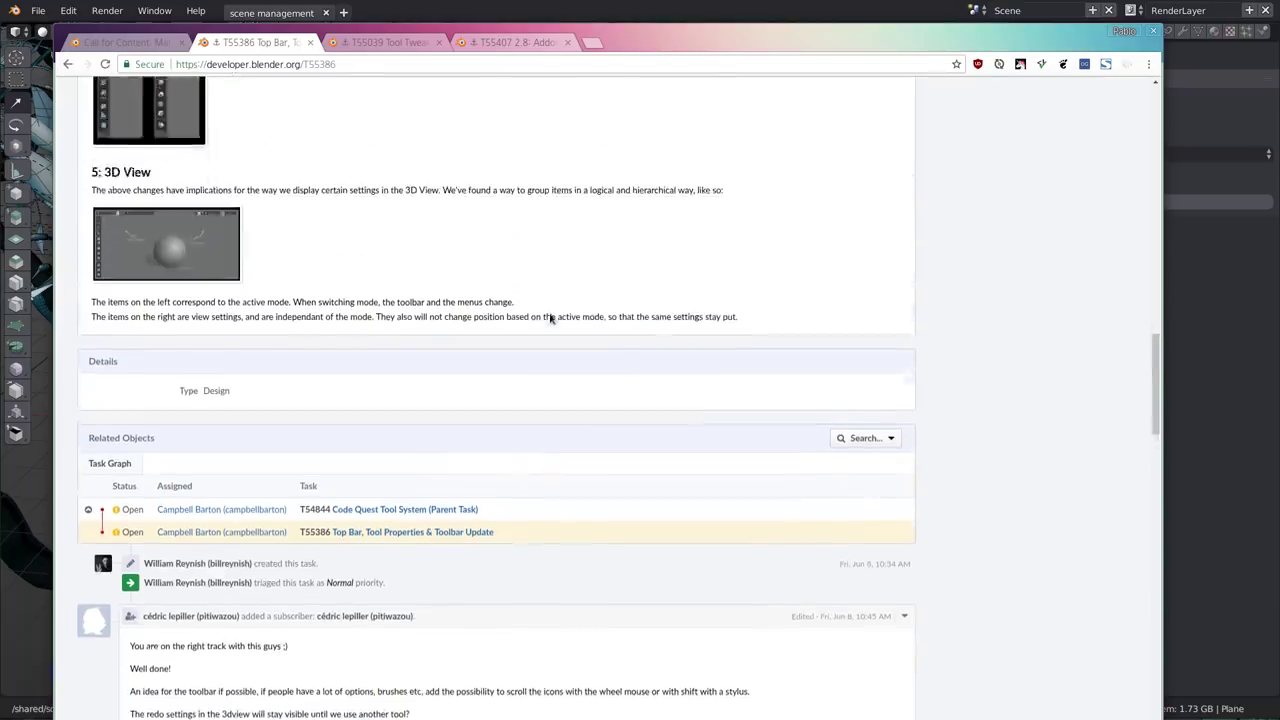
scroll(320, 312, "up", 3)
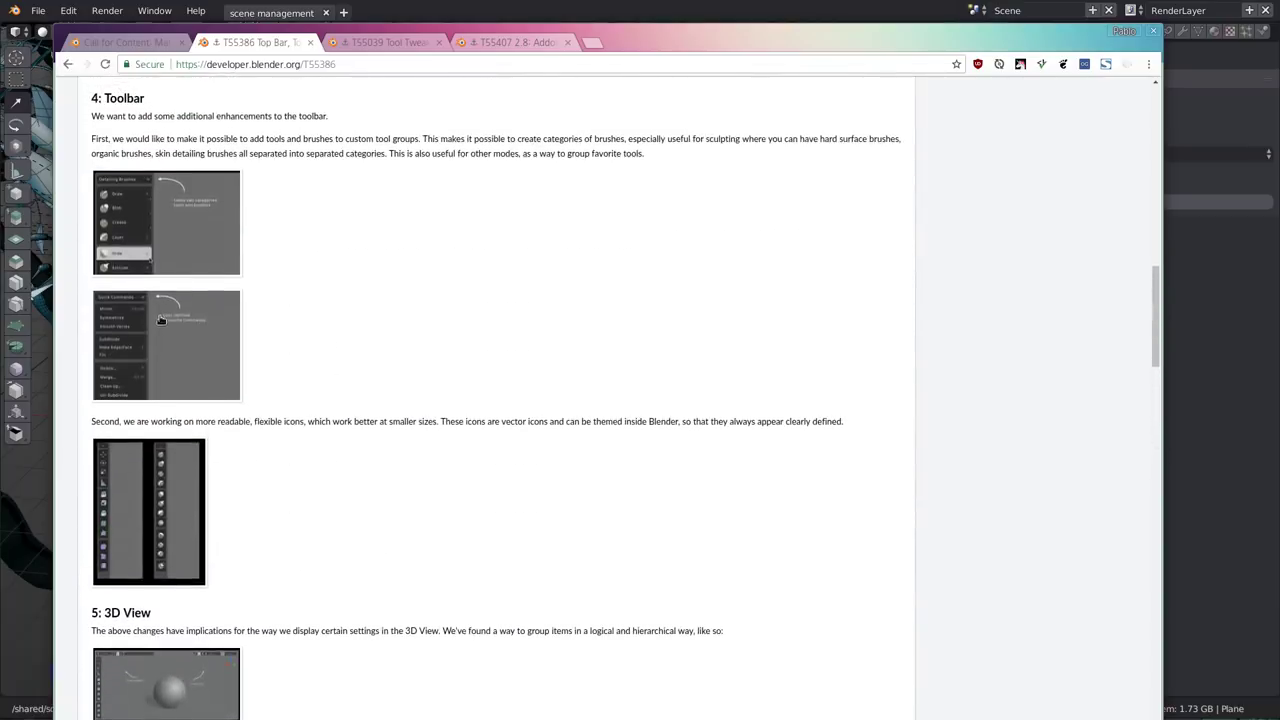
Step: Skim the T55039 Tool Tweaking task and bring up the T55407 Addons UI task
left_click(386, 43)
scroll(368, 229, "down", 3)
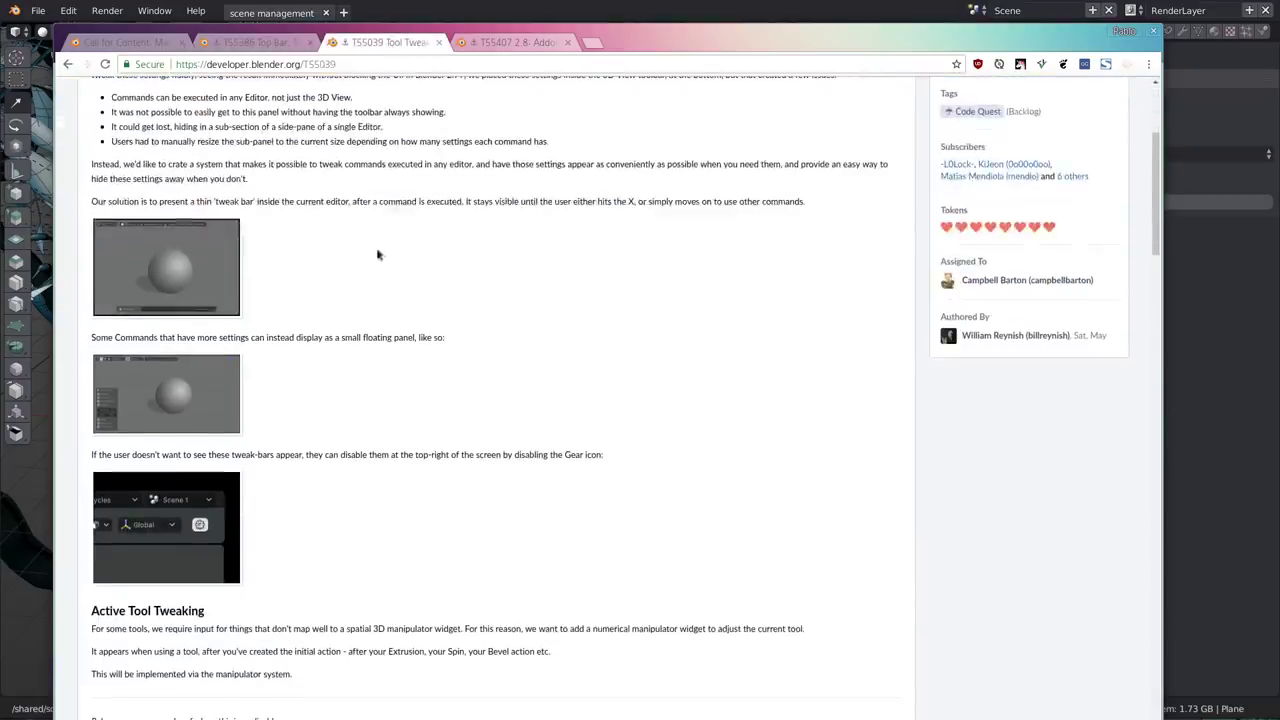
left_click(512, 42)
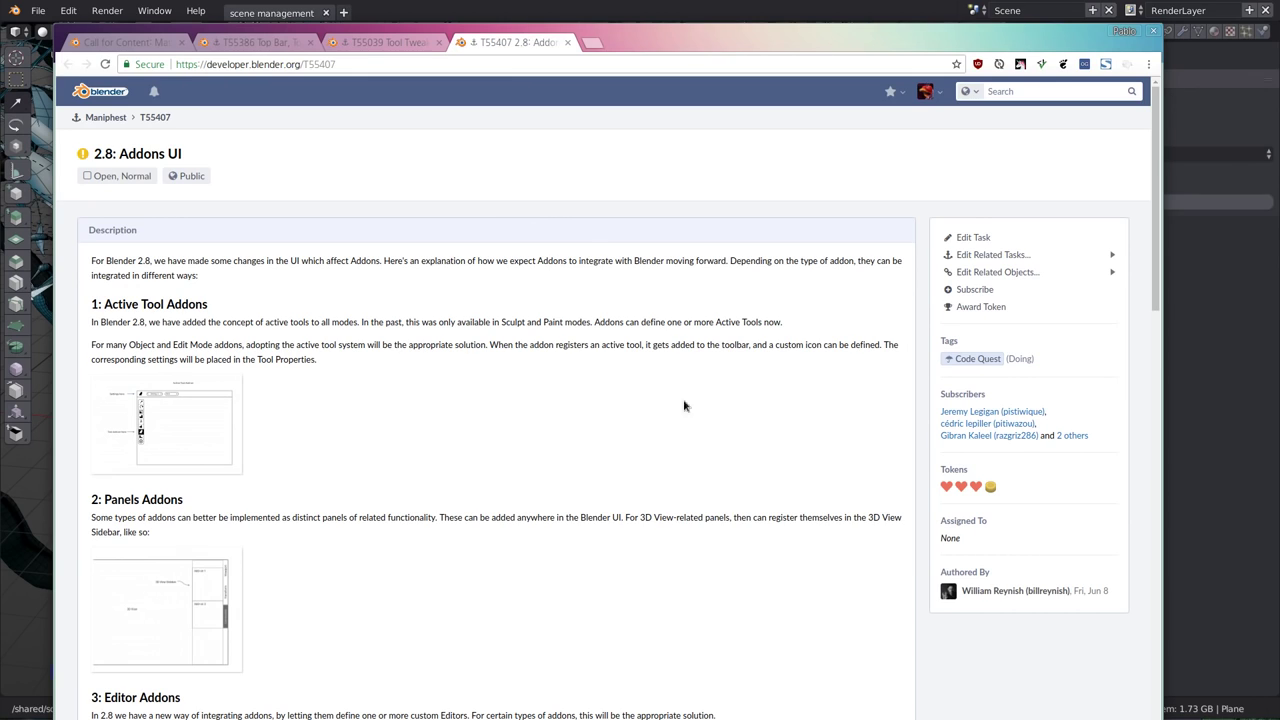
Step: Return to the T55386 task and review its issue list and the Top Bar and Tool Properties sections
left_click(255, 42)
scroll(528, 329, "up", 5)
scroll(528, 329, "up", 15)
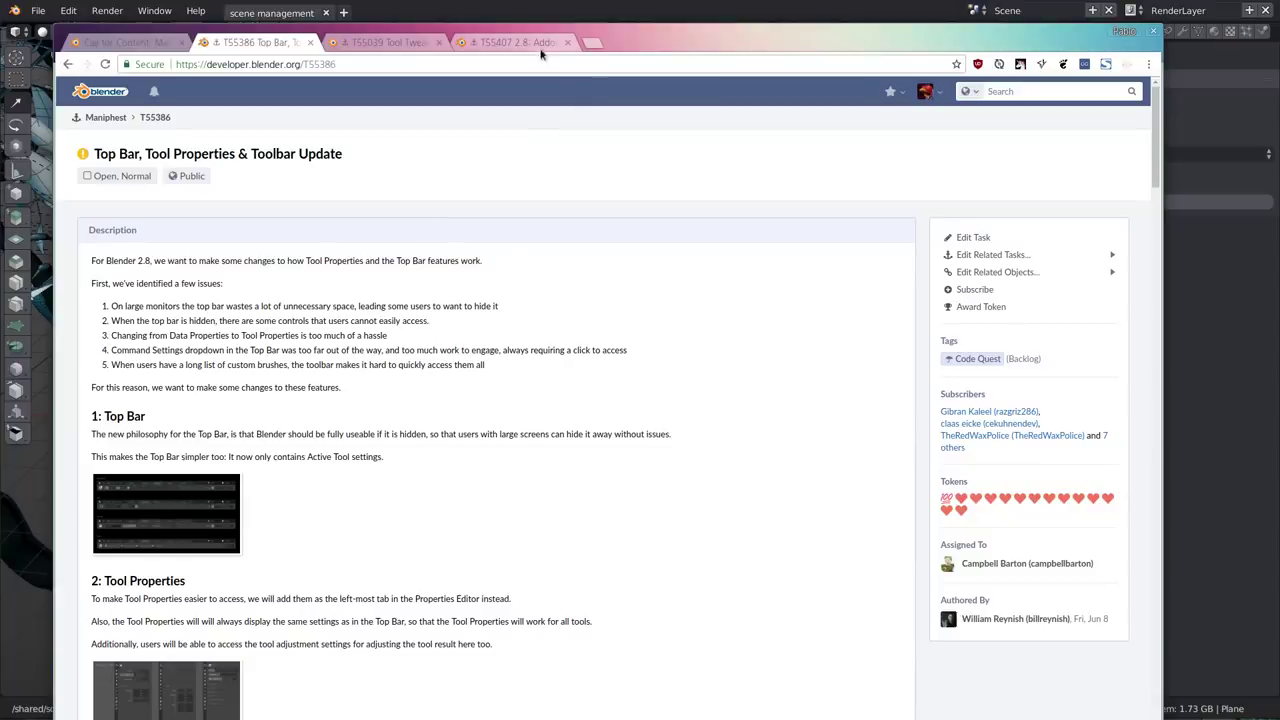
scroll(533, 120, "down", 3)
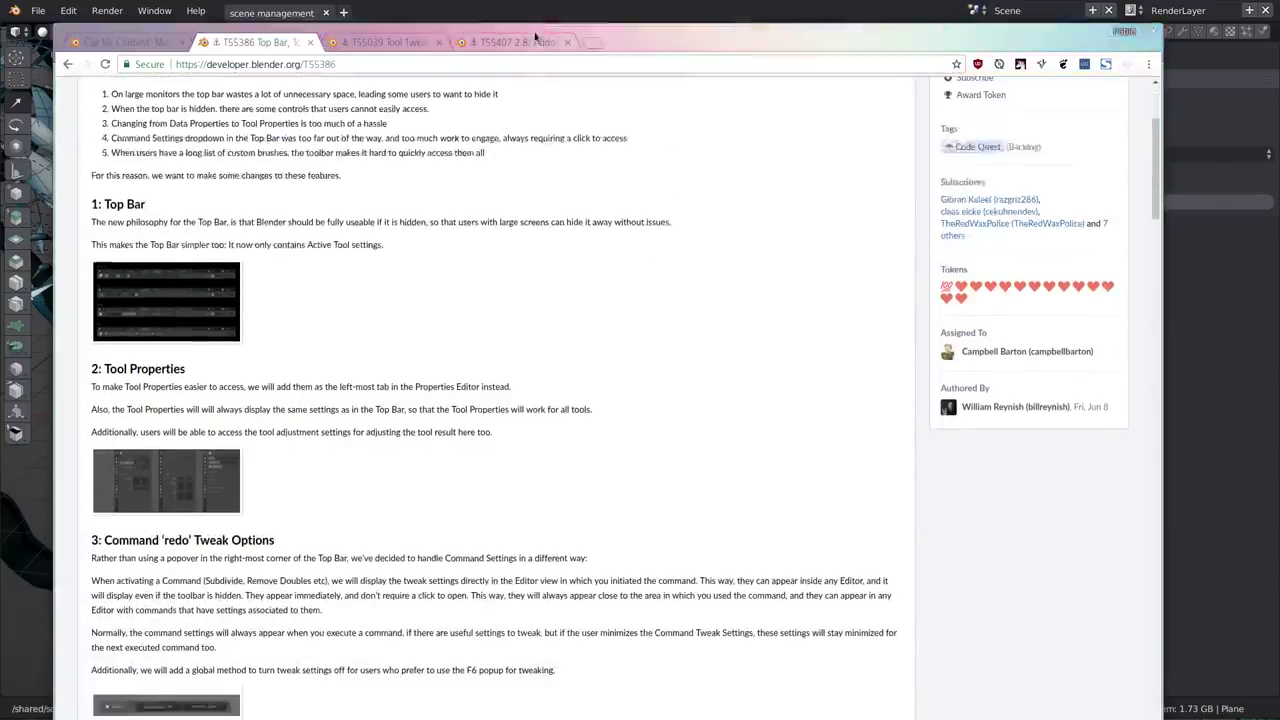
Step: View the Active Tool Addons and Panels Addons sketches in the T55407 Addons UI task, closing each one
left_click(515, 42)
scroll(356, 254, "down", 3)
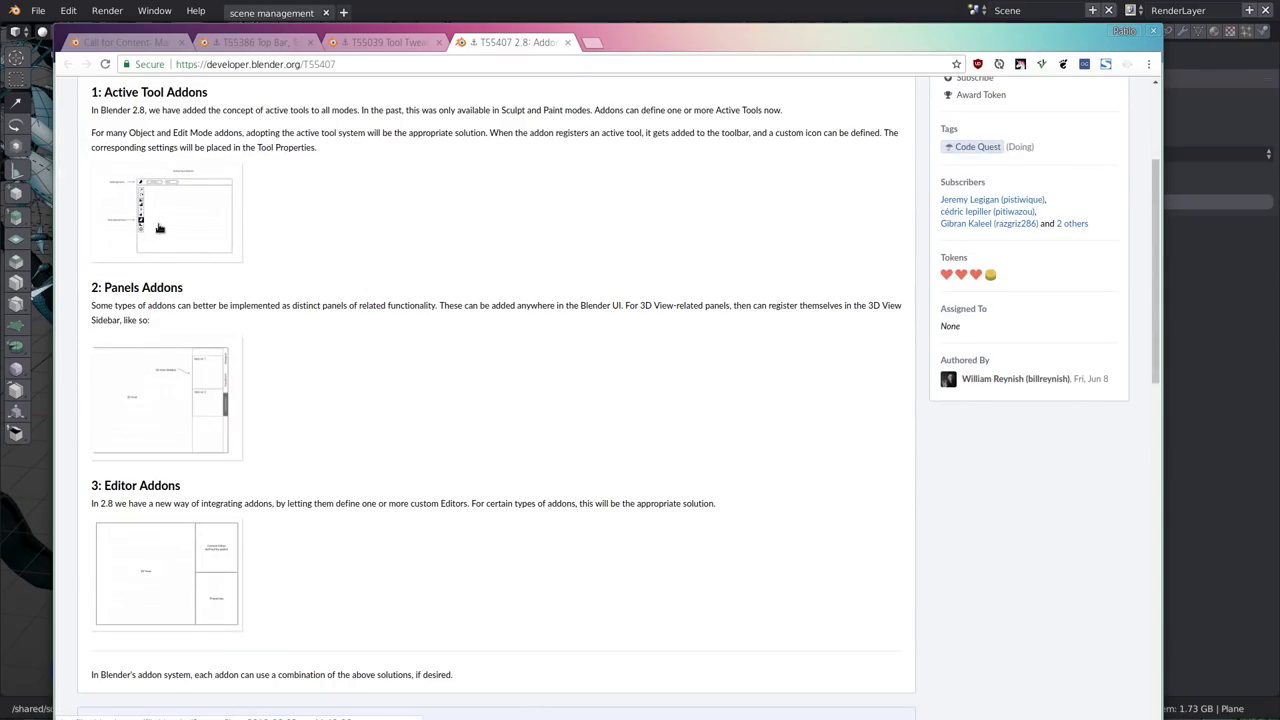
left_click(159, 228)
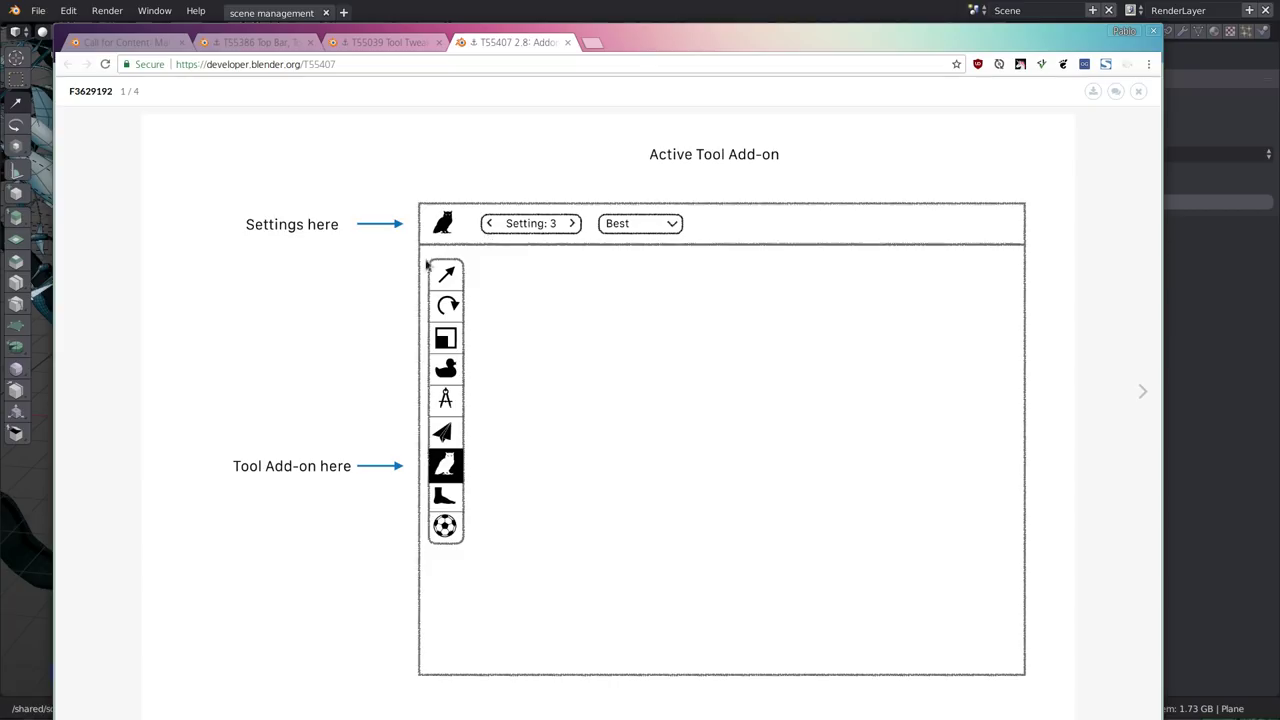
left_click(500, 222)
scroll(334, 349, "down", 5)
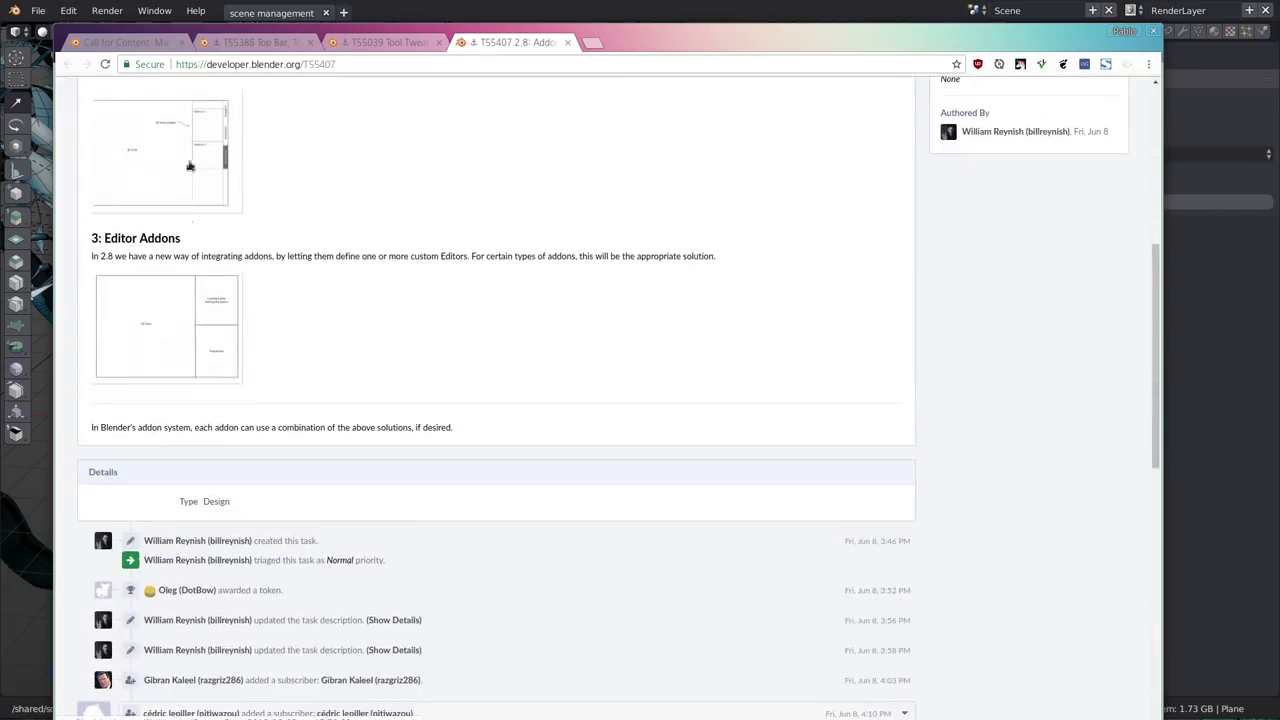
left_click(192, 170)
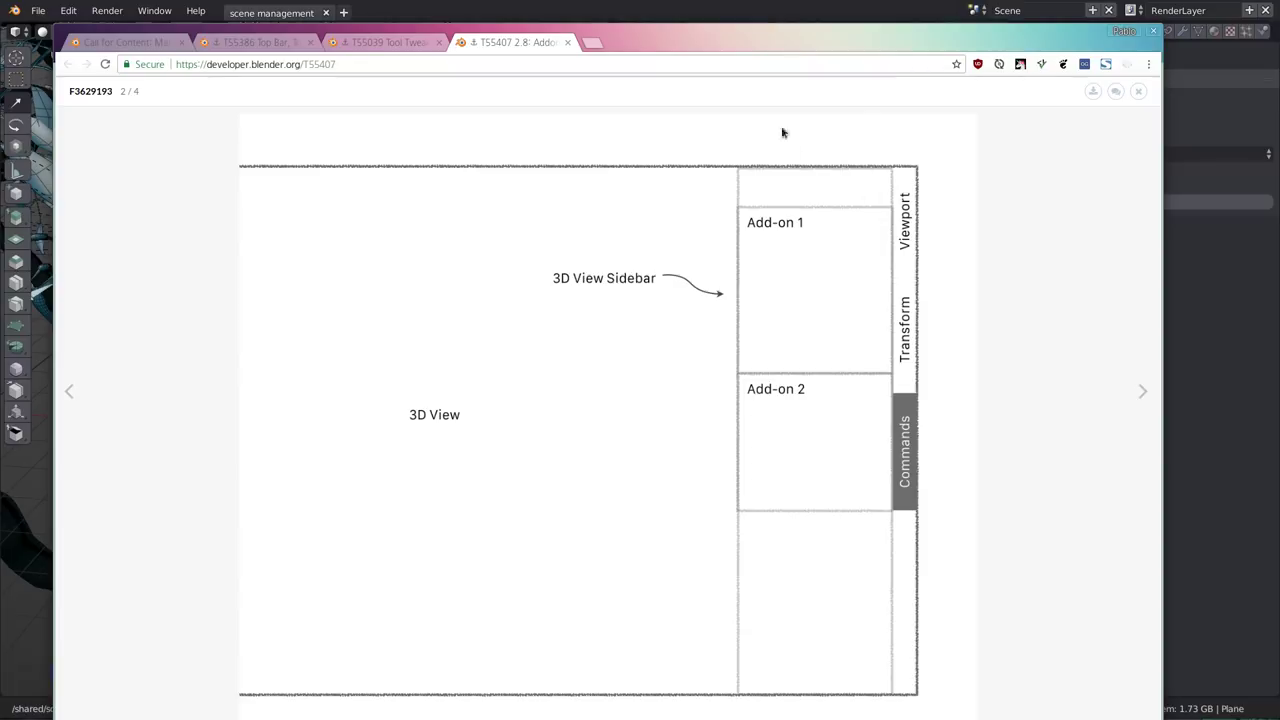
key("Escape")
Step: Hide Chrome, switch to the tree creature scene in Blender, and show and hide the 3D View sidebar
key("super+h")
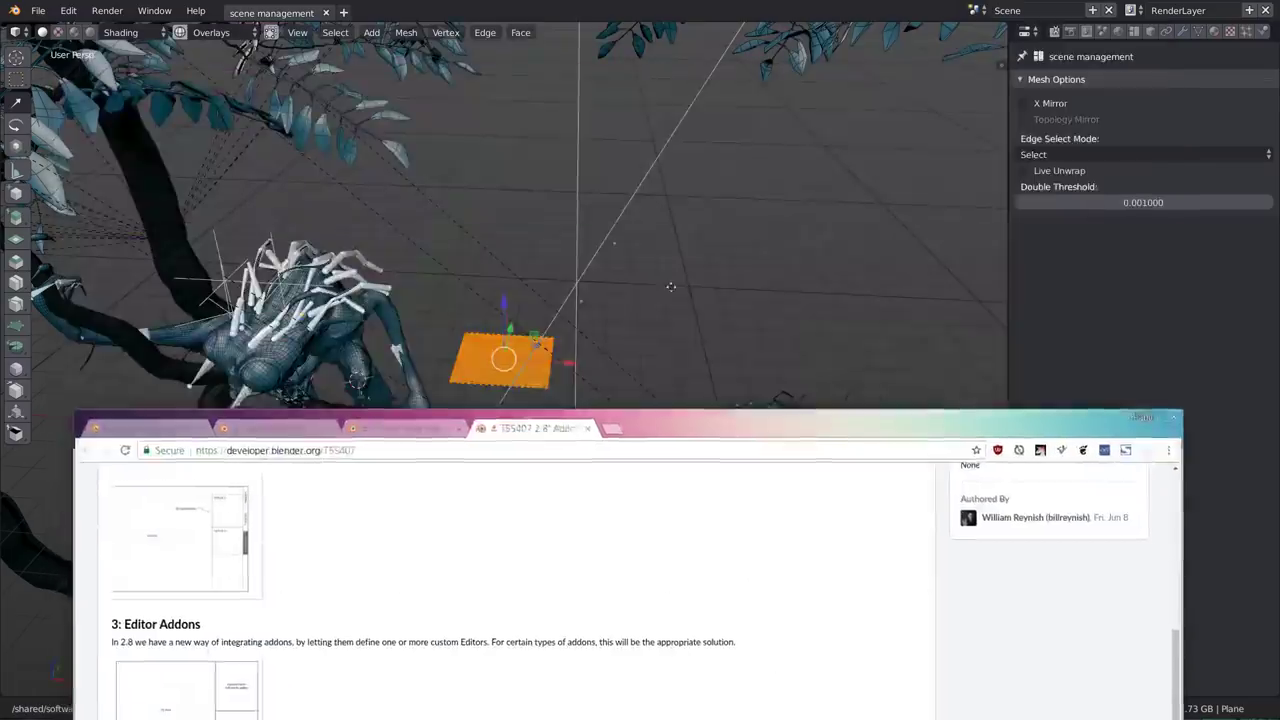
key("n")
key("n")
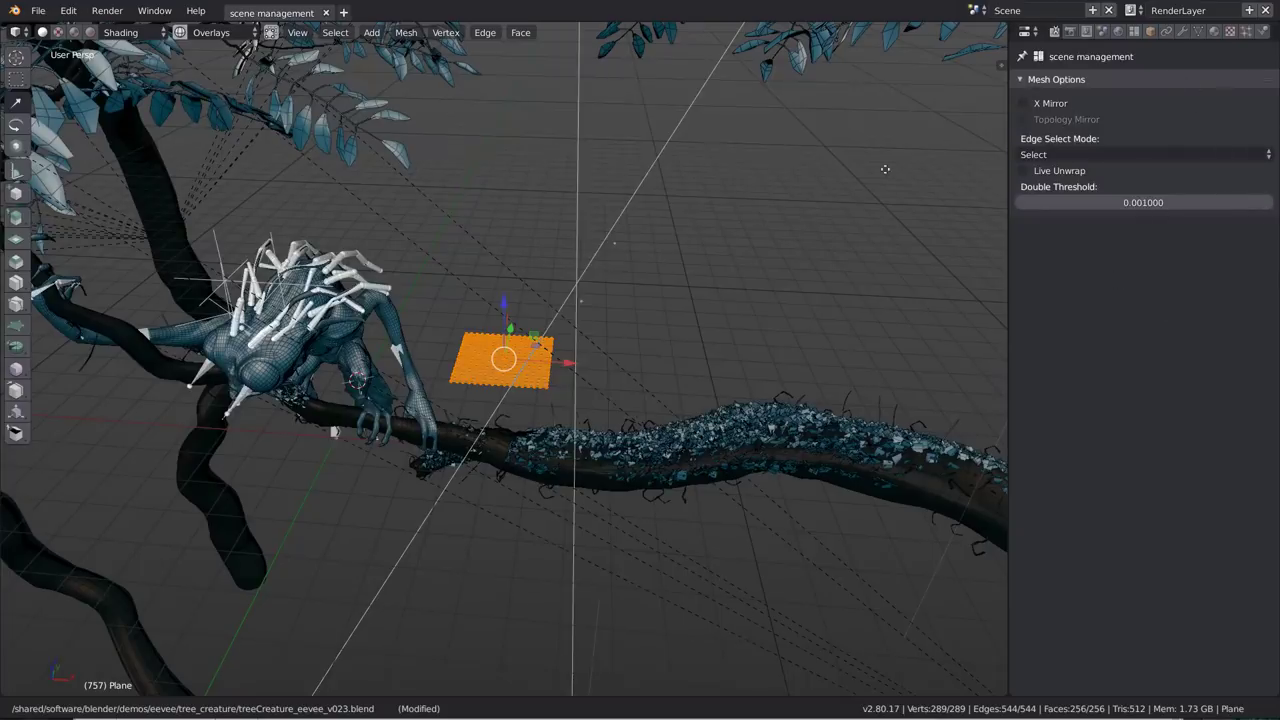
Step: Return to the Addons UI task in Chrome and enlarge the Editor Addons sketch
key("super")
left_click(540, 257)
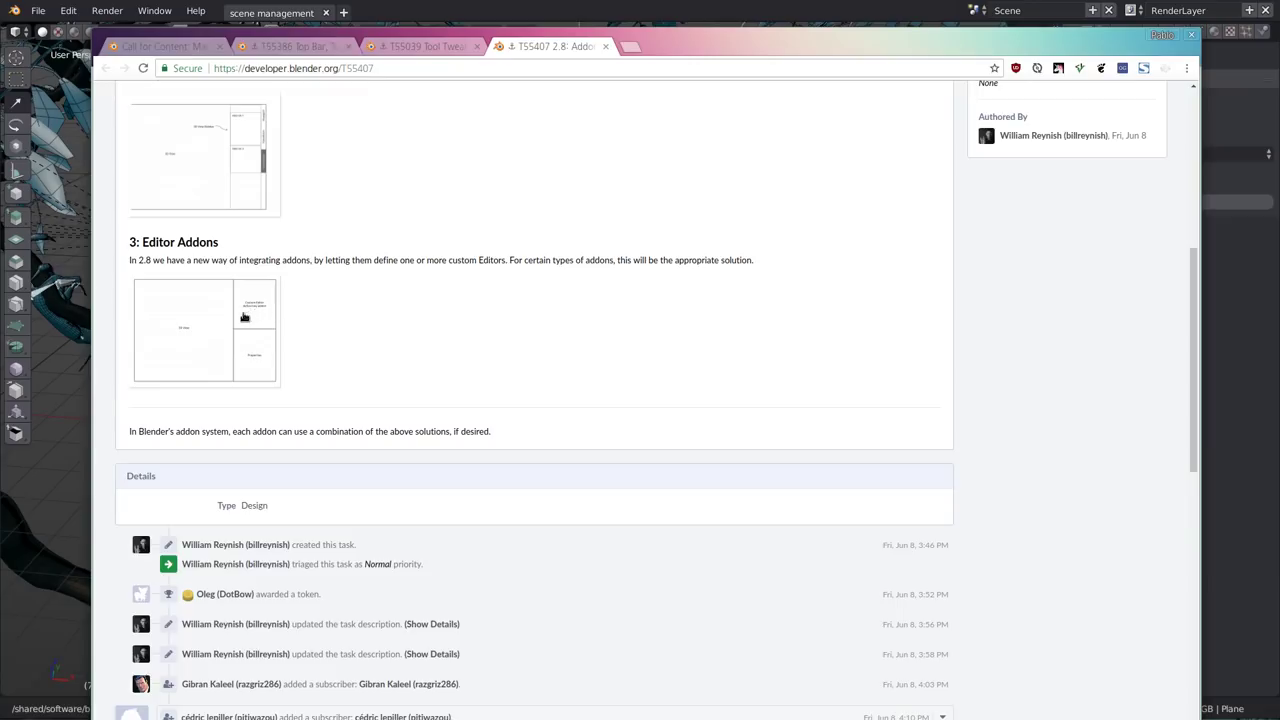
left_click(244, 317)
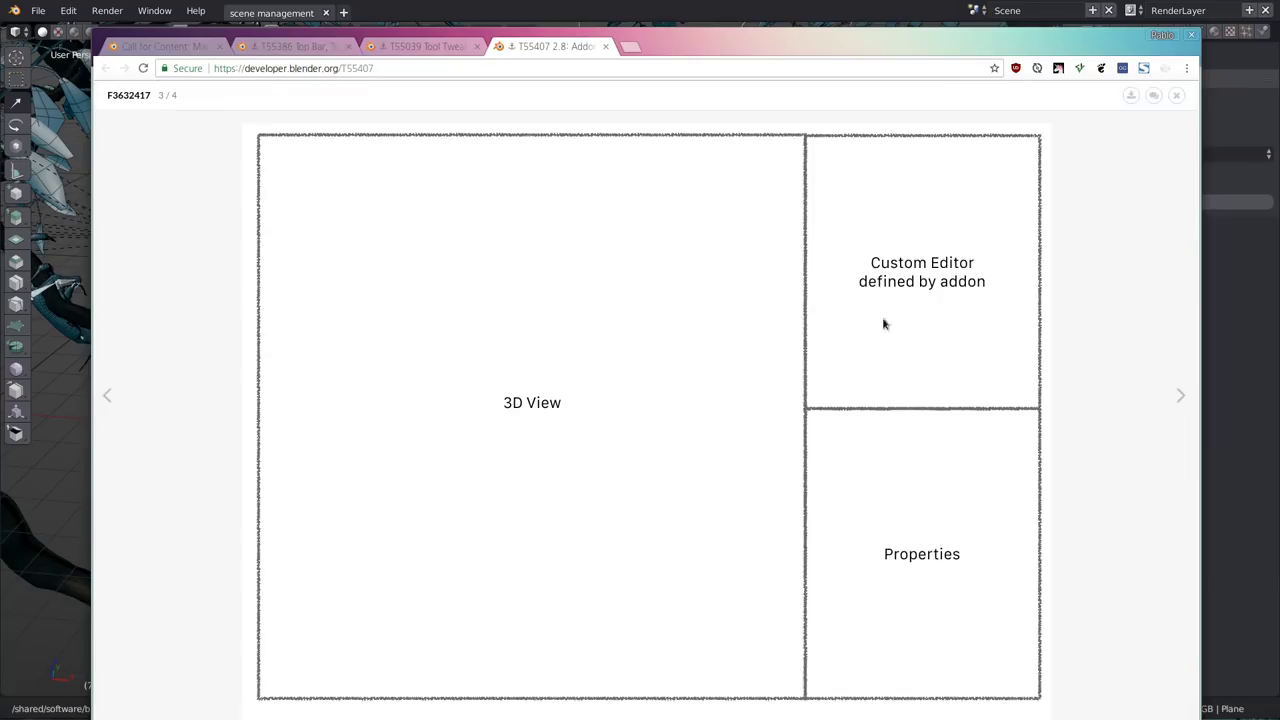
Step: Switch to Blender, put the plane in Object Mode and reopen treeCreature_eevee_v023.blend from the recent files
key("super+h")
middle_click_drag(691, 266, 398, 232)
key("Tab")
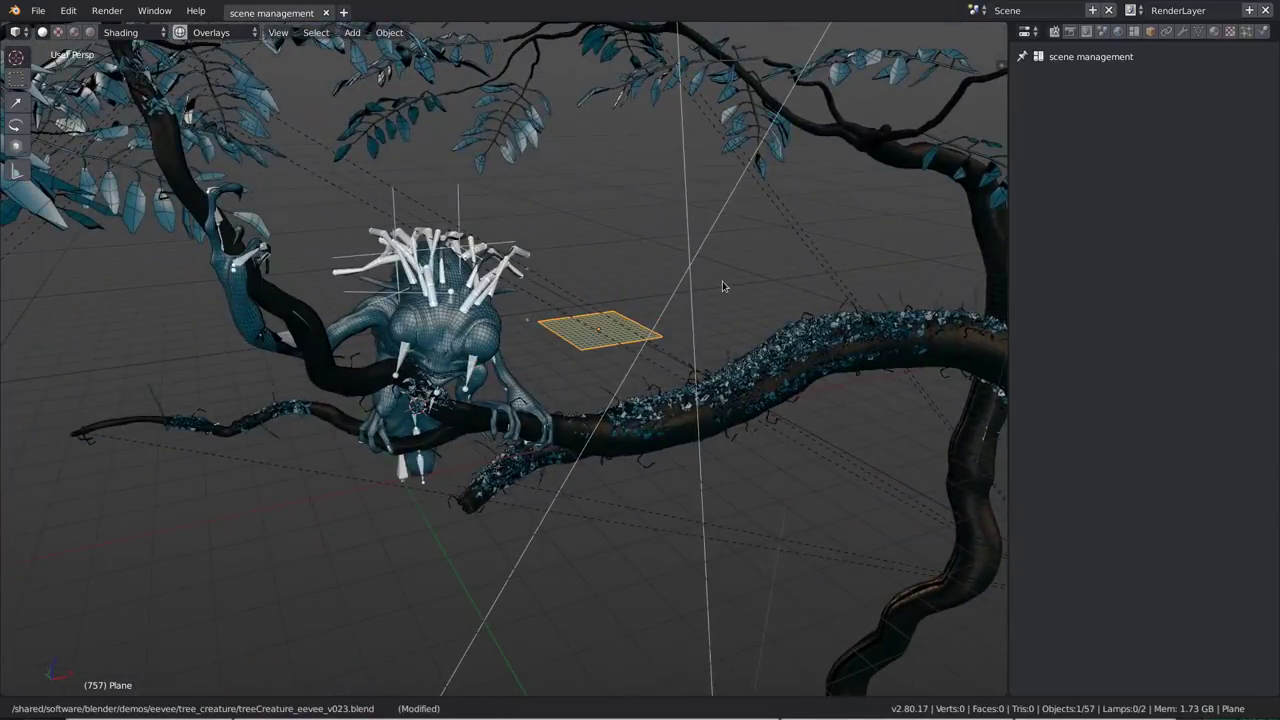
key("shift+ctrl+o")
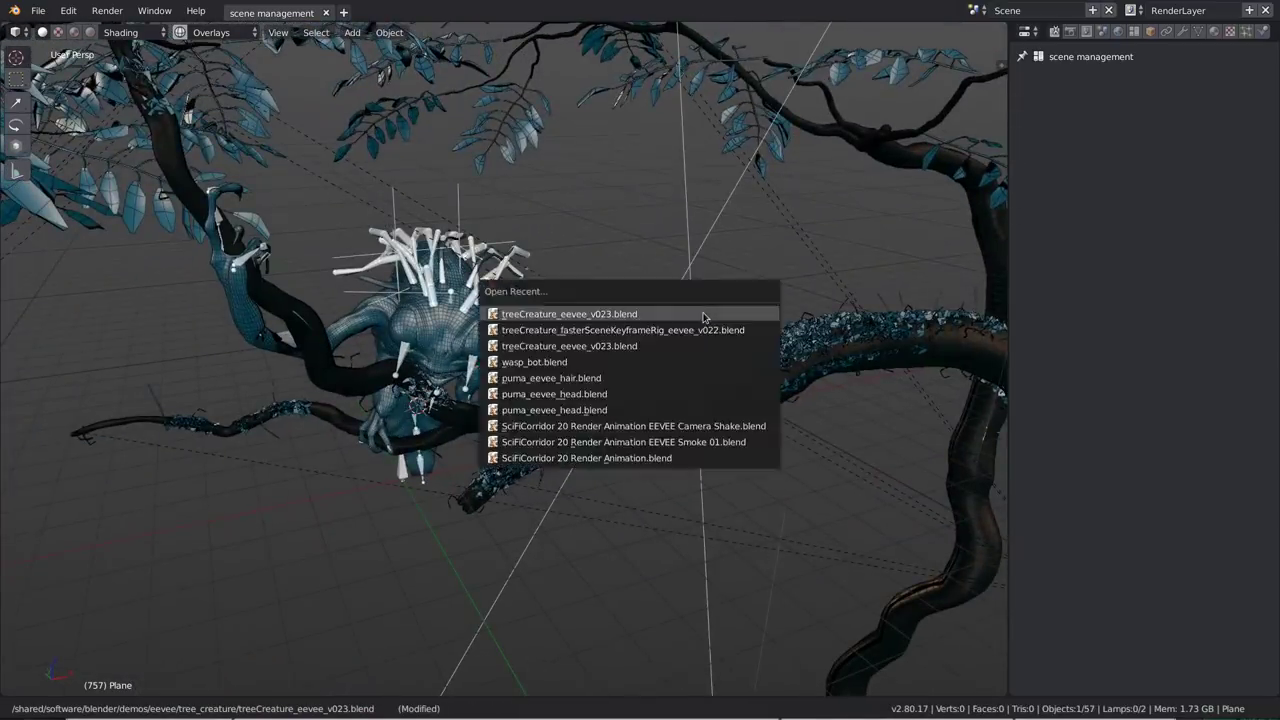
Step: Switch to Chrome, glance at the design tasks again and view the Call for Content: MatCaps thread from its start
key("alt+Tab")
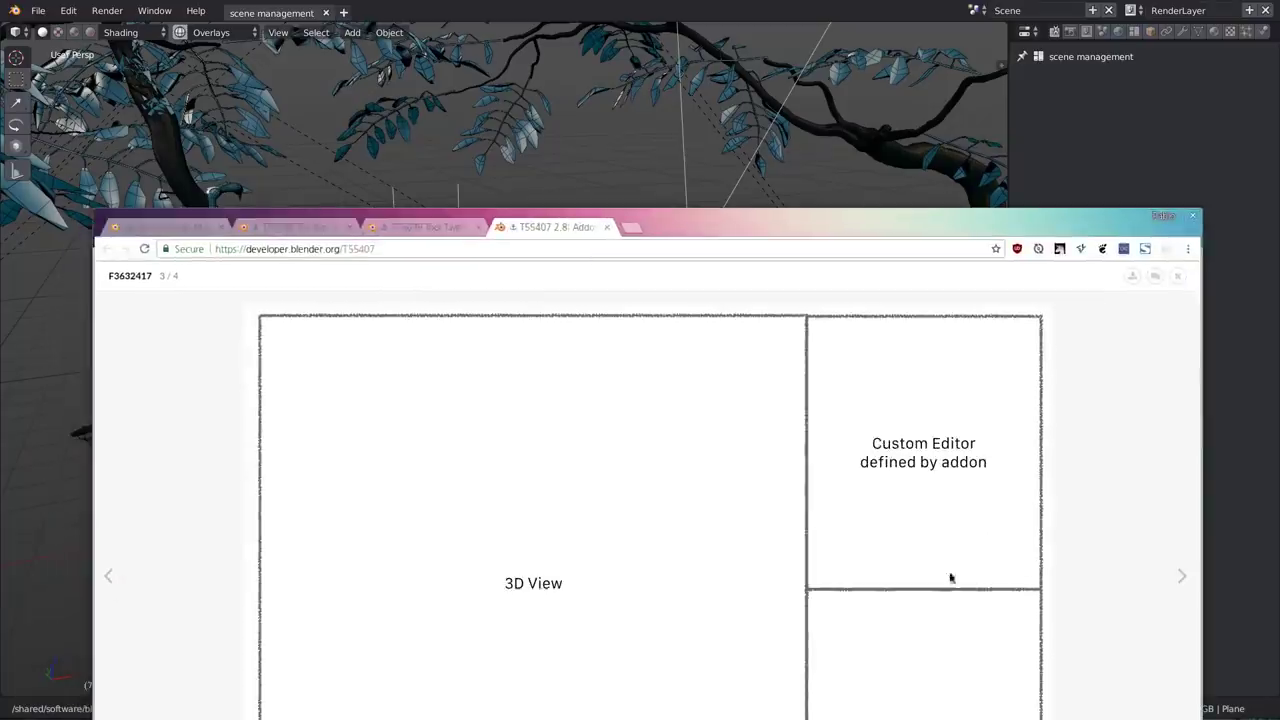
left_click(300, 95)
left_click(384, 102)
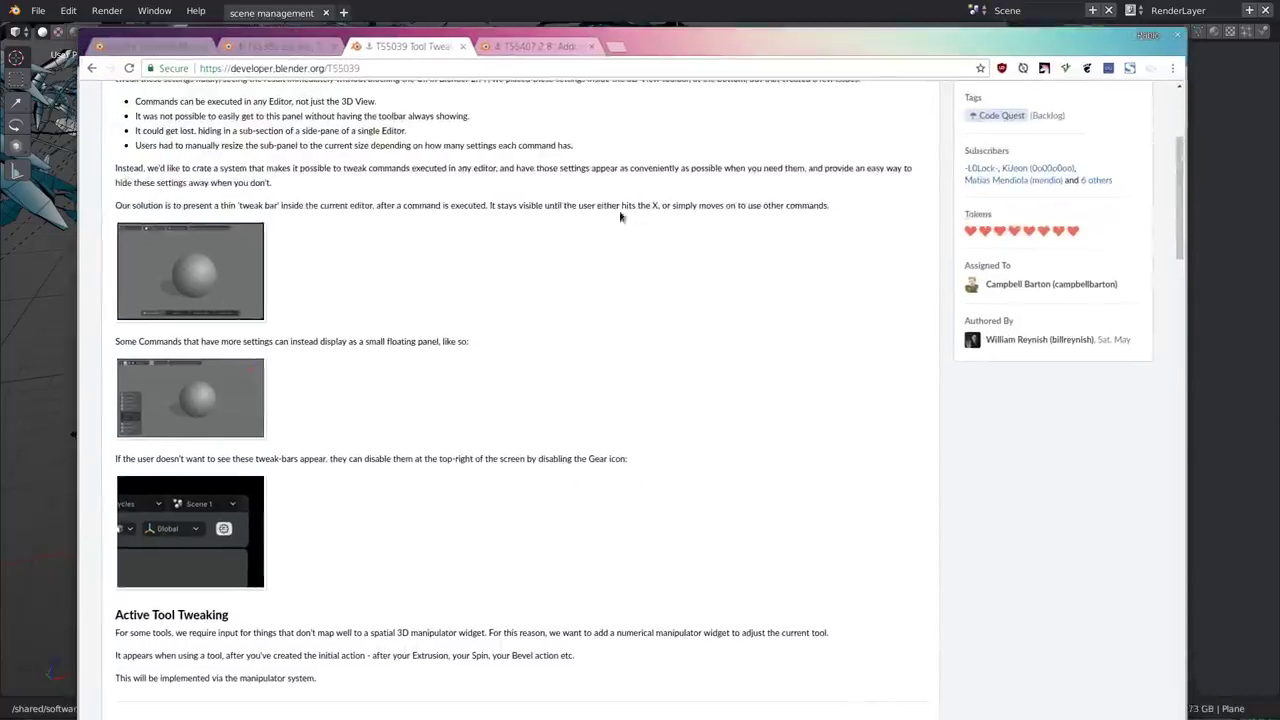
left_click(170, 83)
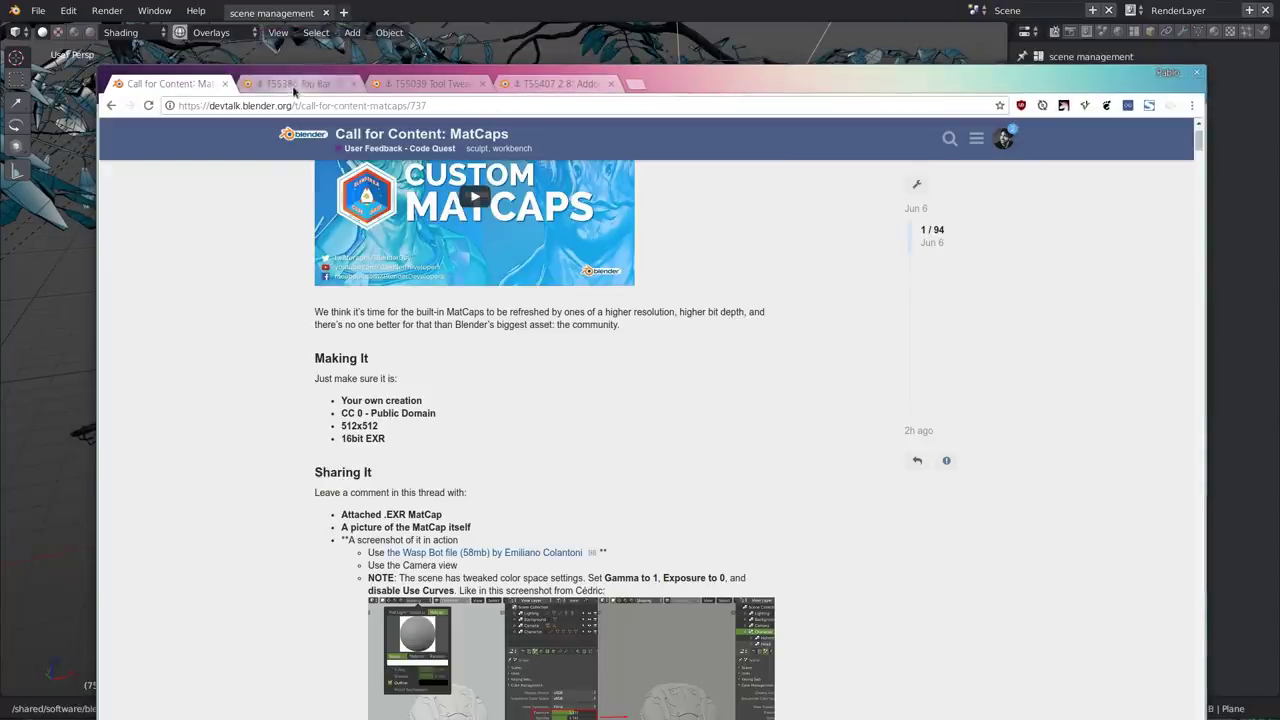
scroll(272, 118, "up", 2)
left_click_drag(703, 80, 716, 167)
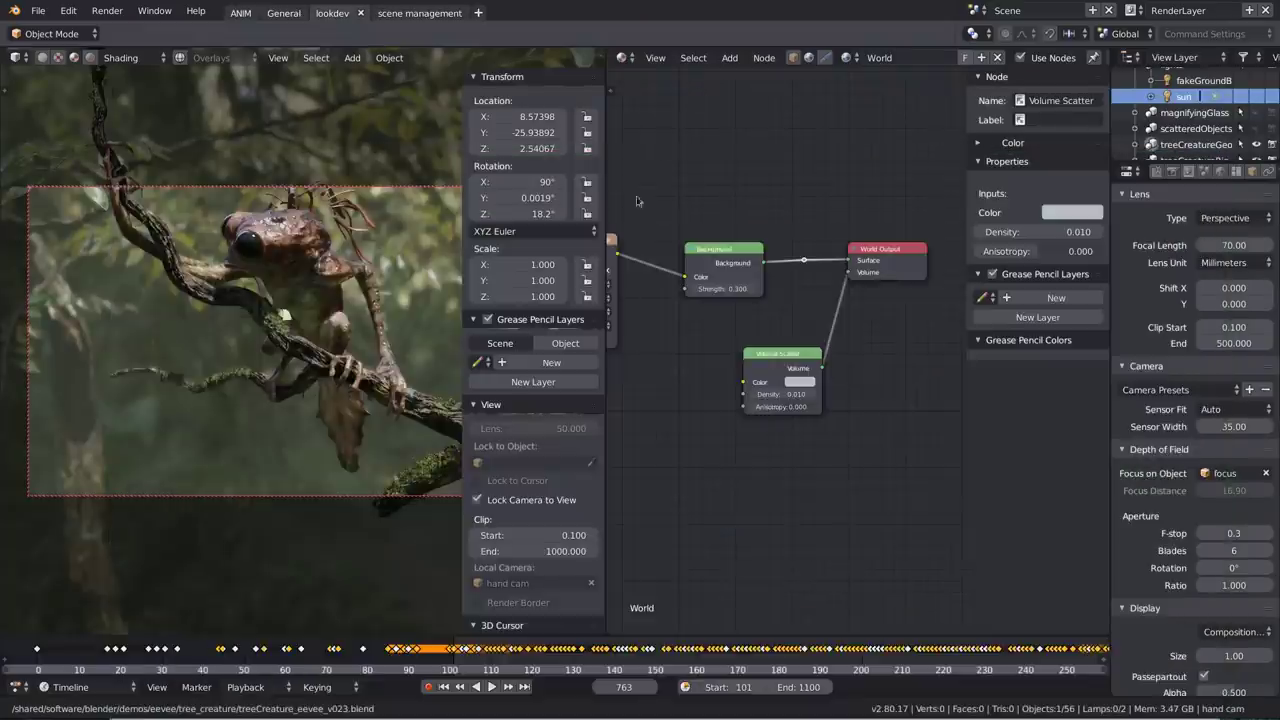
Step: Maximize the tree creature's camera viewport in Blender, hide its sidebar and play the animation
key("ctrl+space")
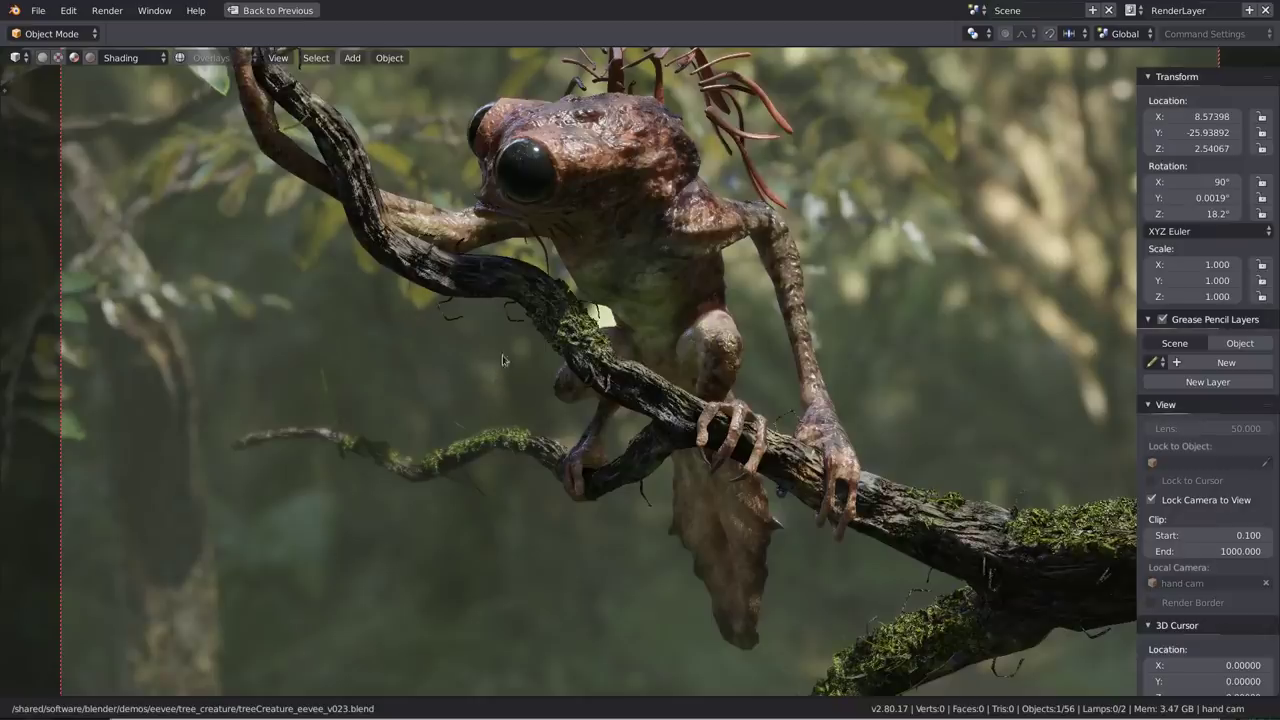
key("n")
key("space")
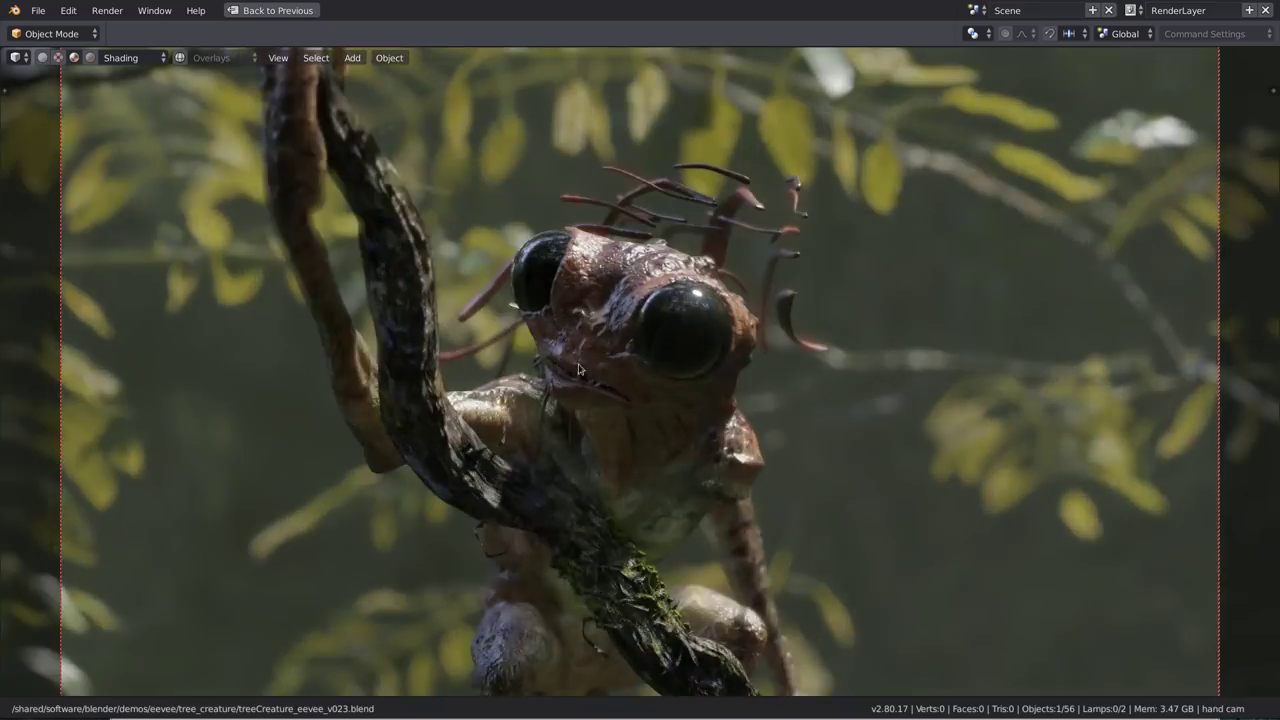
key("alt+Tab")
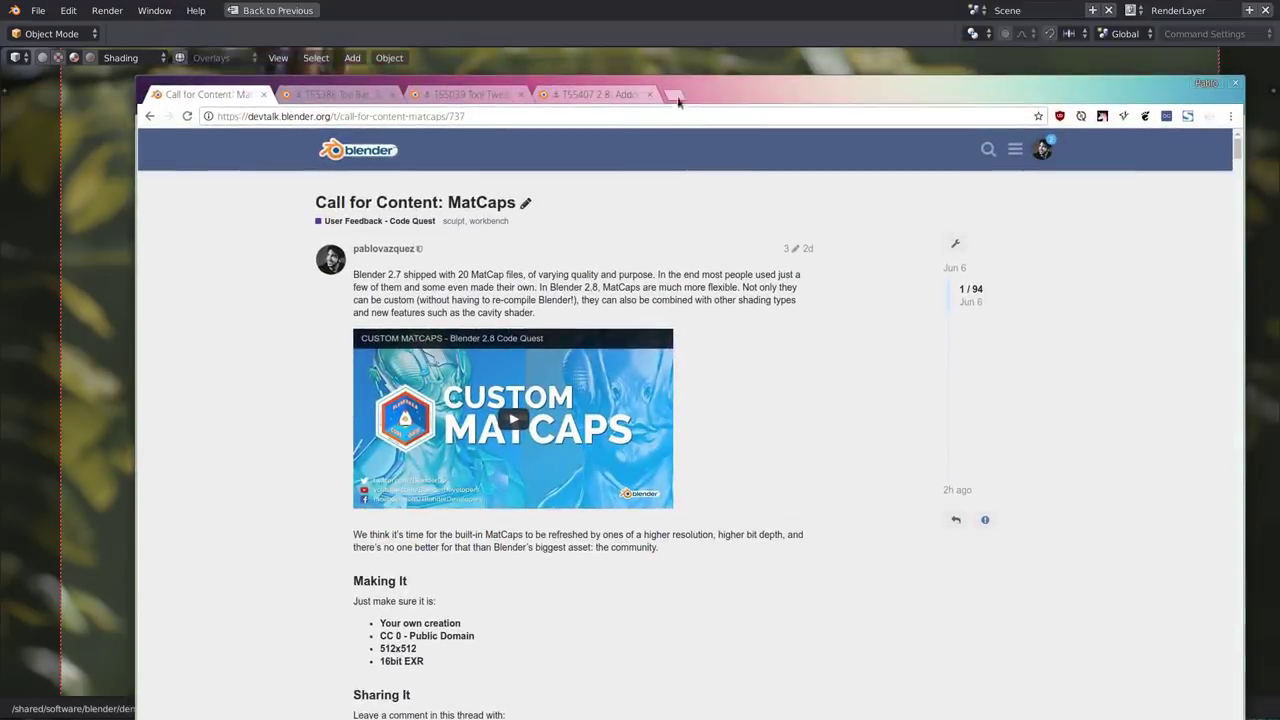
key("alt+Tab")
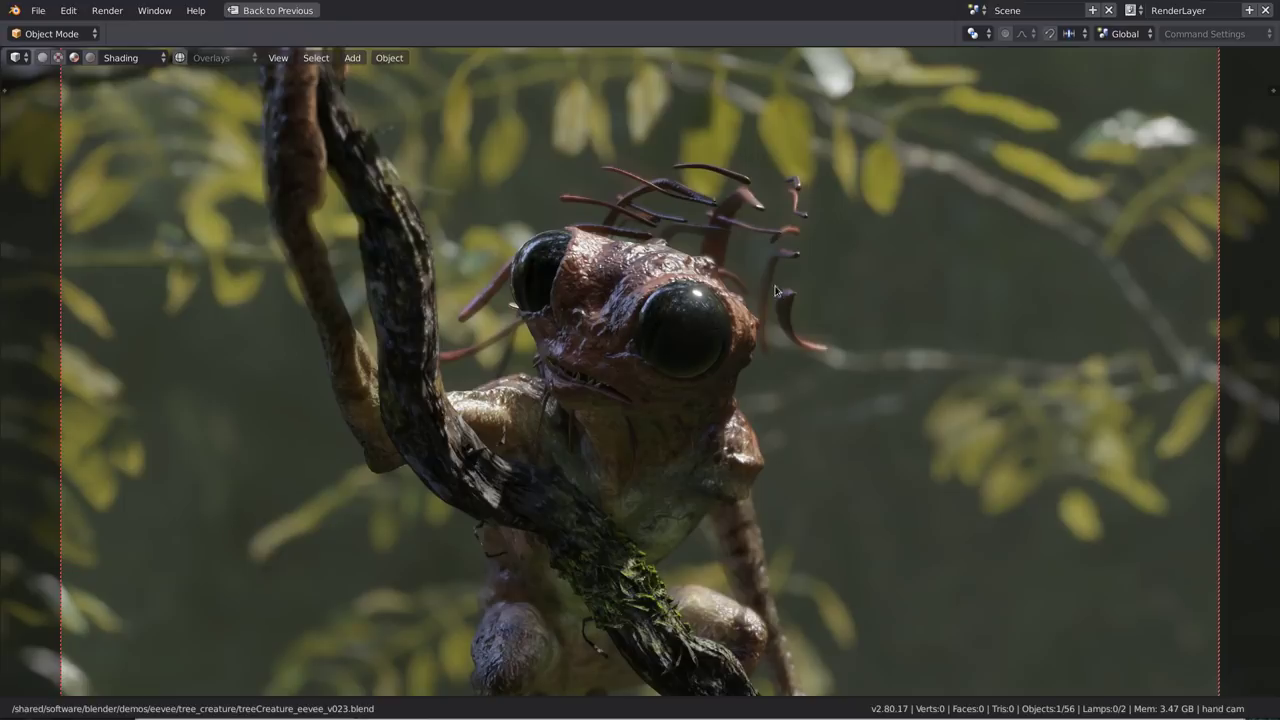